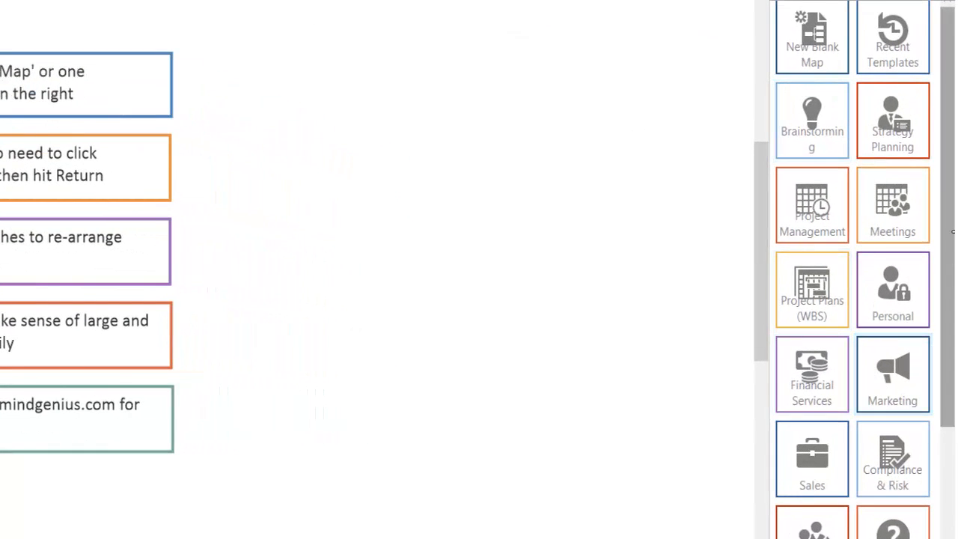
Create a map from the Interview Checklist template in the Human Resources template category
{"action": "left_click_drag", "start_coordinate": [950, 226], "coordinate": [949, 358]}
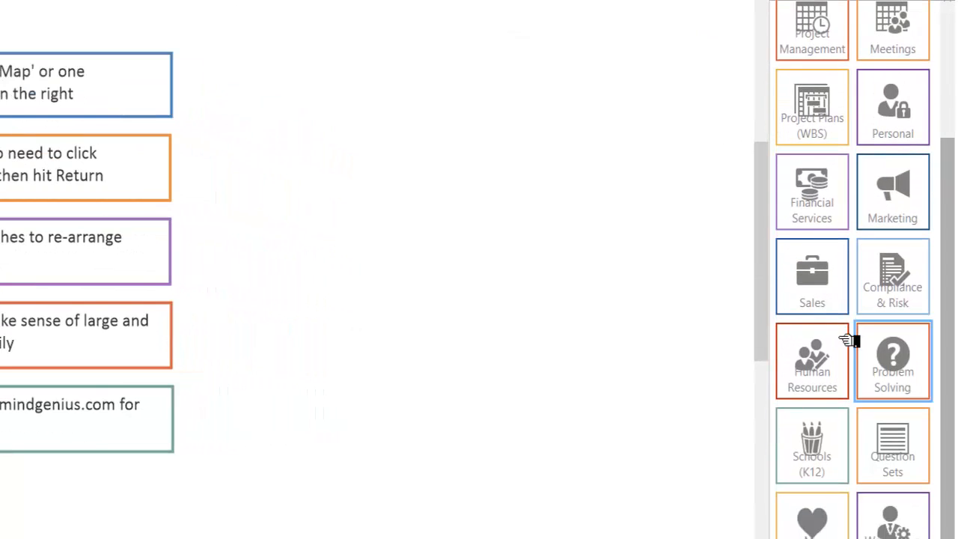
{"action": "left_click", "coordinate": [797, 278]}
{"action": "left_click", "coordinate": [823, 367]}
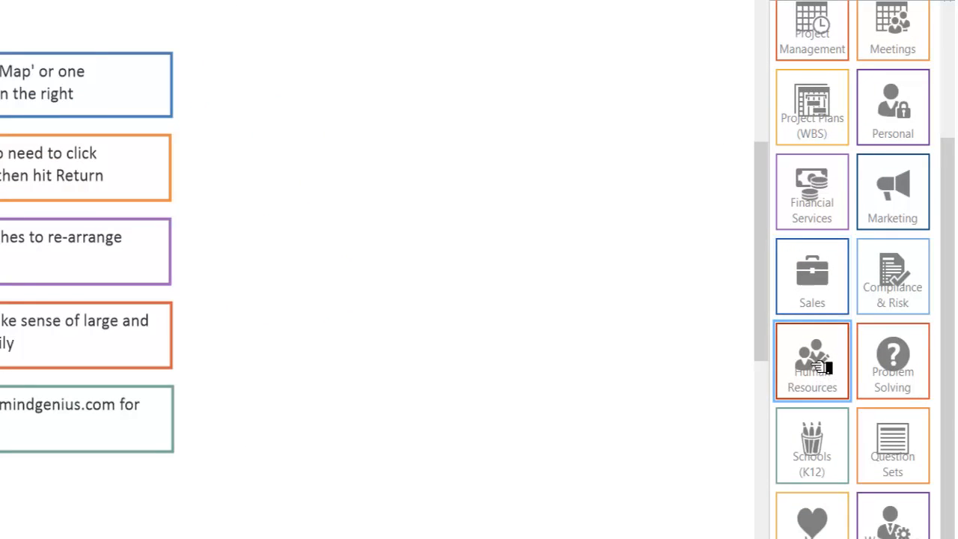
{"action": "left_click", "coordinate": [823, 366]}
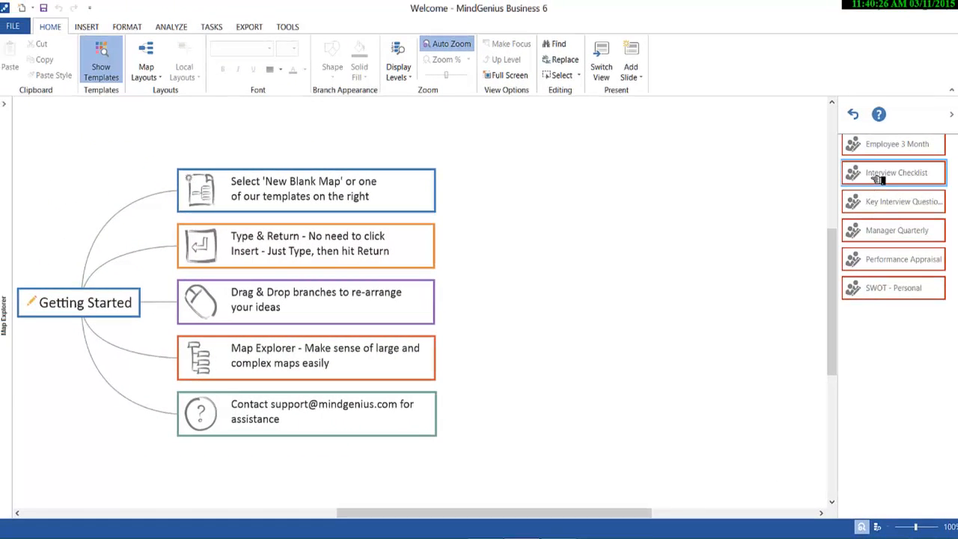
{"action": "left_click", "coordinate": [879, 179]}
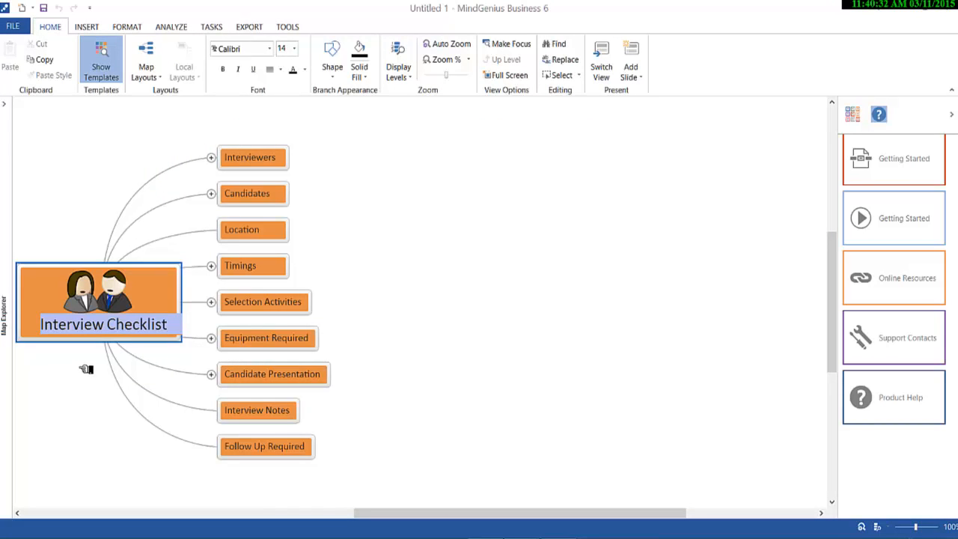
Hide the template side panel and show it again with the template categories
{"action": "left_click", "coordinate": [105, 60]}
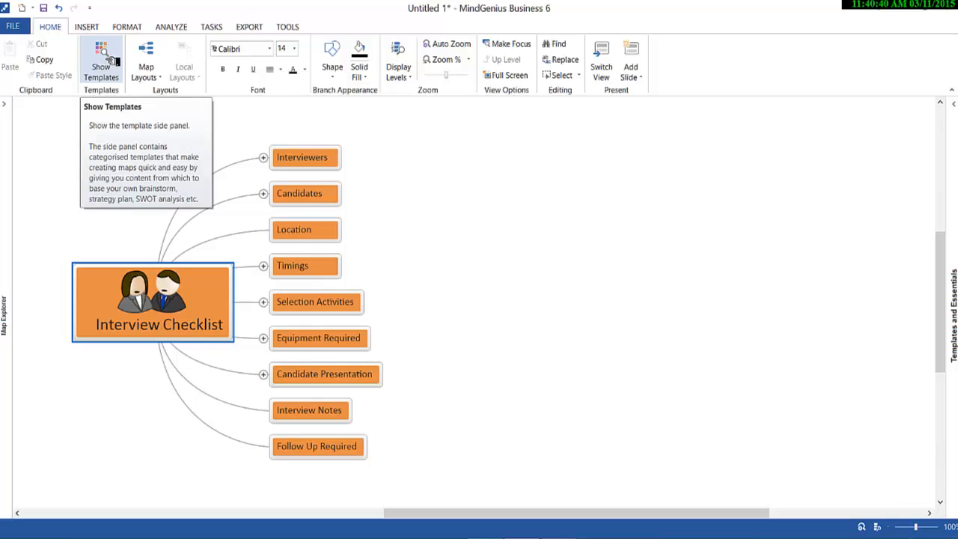
{"action": "left_click", "coordinate": [104, 61]}
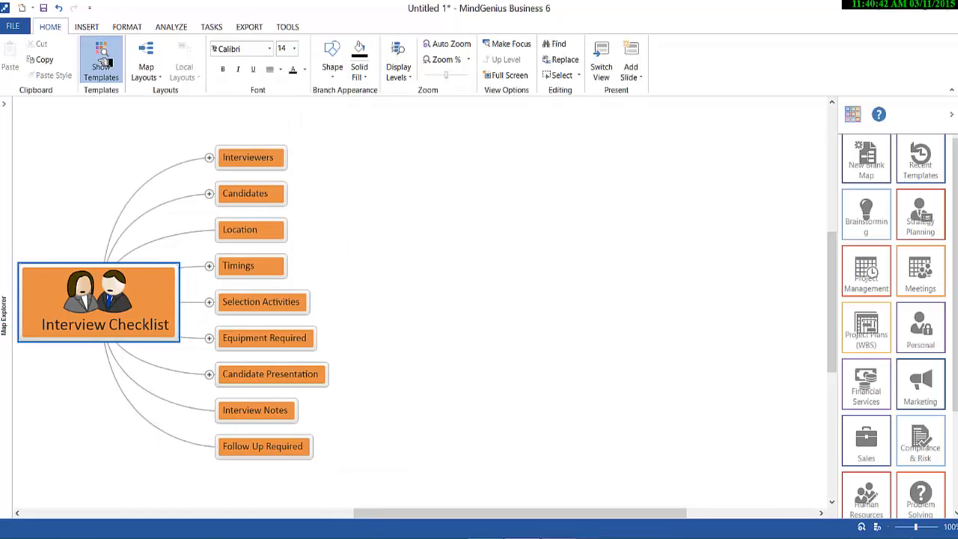
{"action": "left_click", "coordinate": [104, 62]}
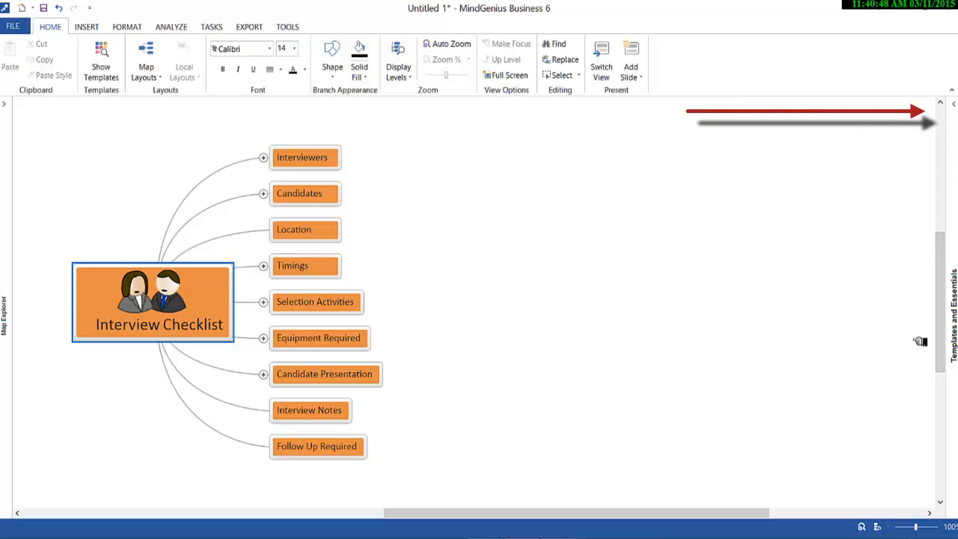
{"action": "left_click", "coordinate": [953, 105]}
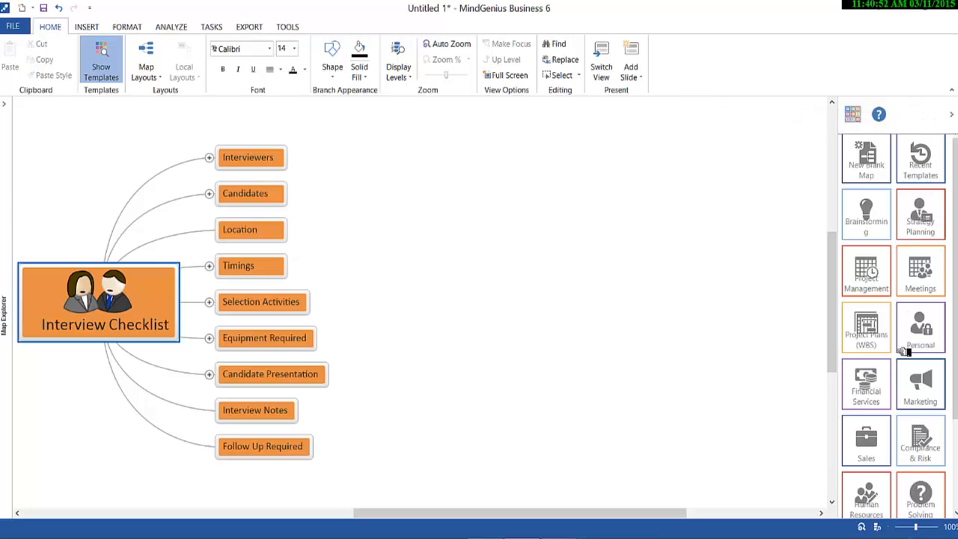
Create a new blank map and apply the Map Diagram (Clockwise Top Down) layout
{"action": "left_click", "coordinate": [878, 171]}
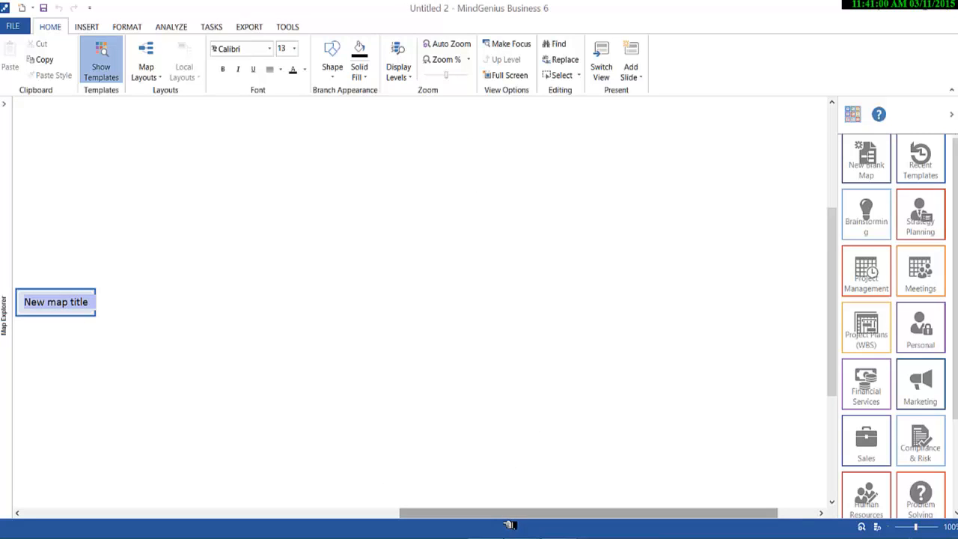
{"action": "left_click_drag", "start_coordinate": [513, 516], "coordinate": [355, 502]}
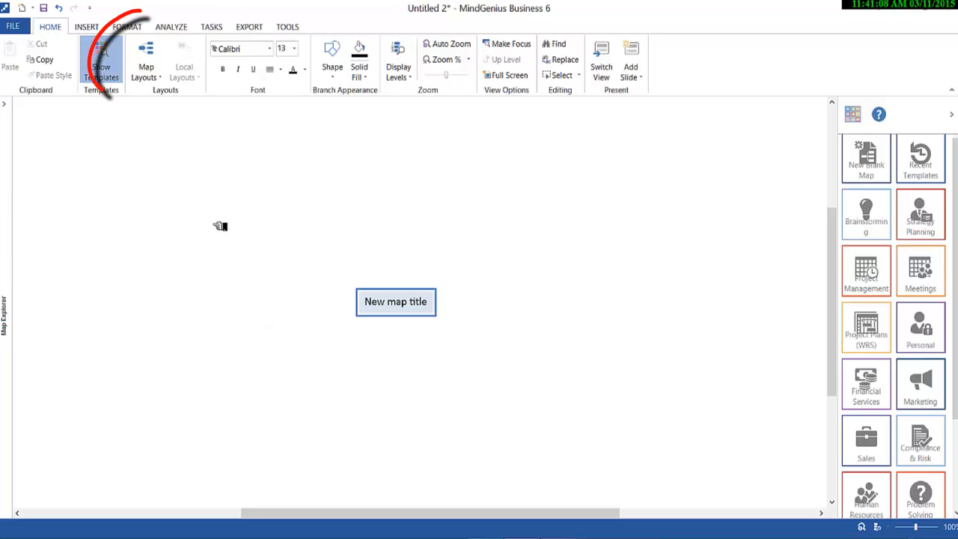
{"action": "left_click", "coordinate": [154, 79]}
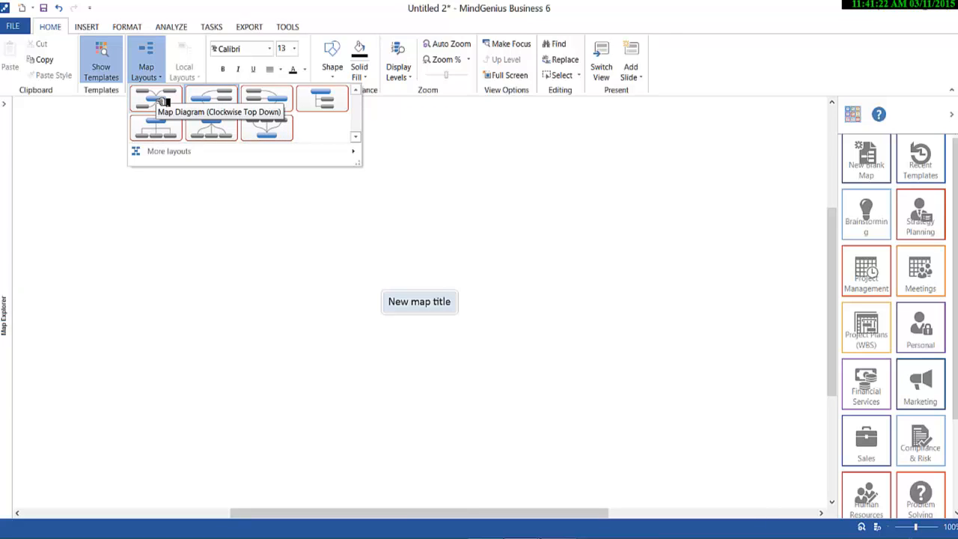
{"action": "left_click", "coordinate": [160, 101]}
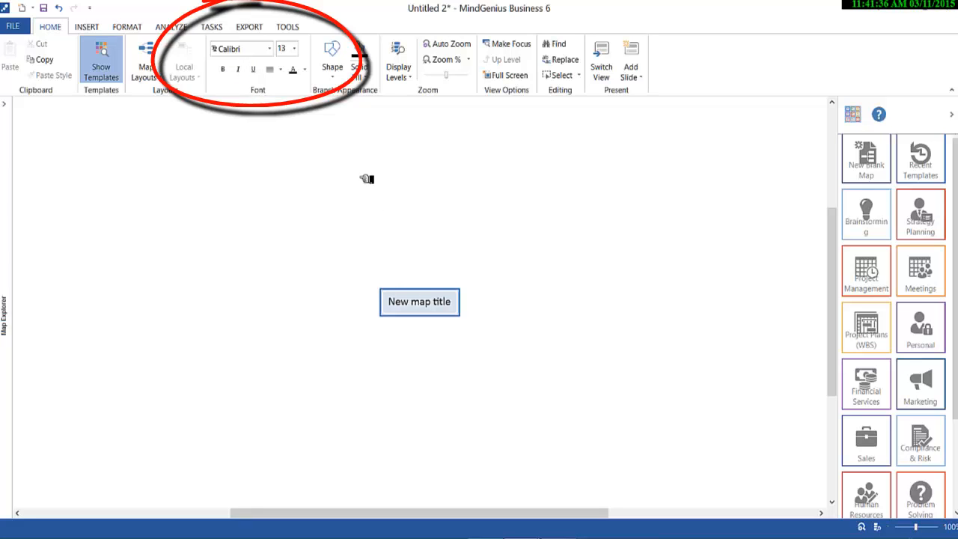
Give the central topic a speech-bubble shape with a standard yellow solid fill
{"action": "left_click", "coordinate": [332, 79]}
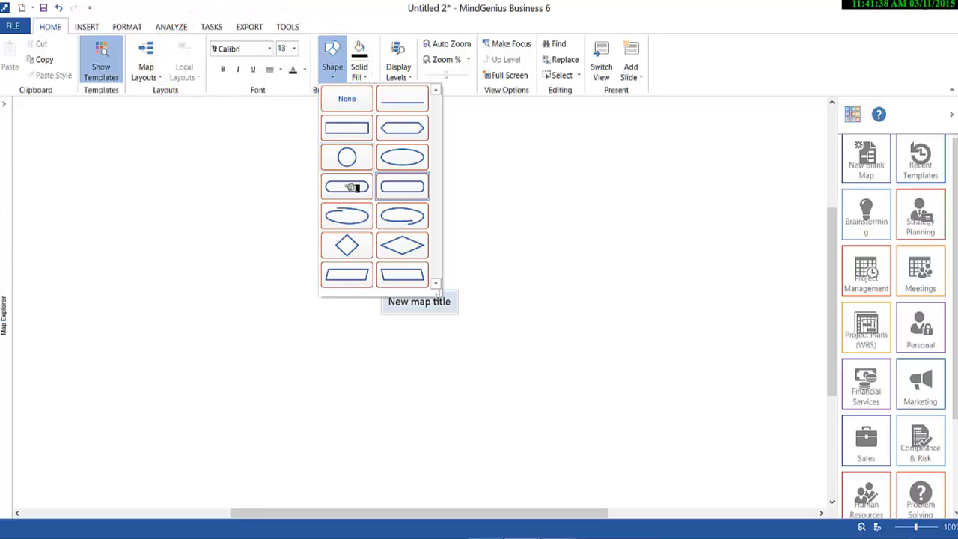
{"action": "left_click", "coordinate": [413, 220]}
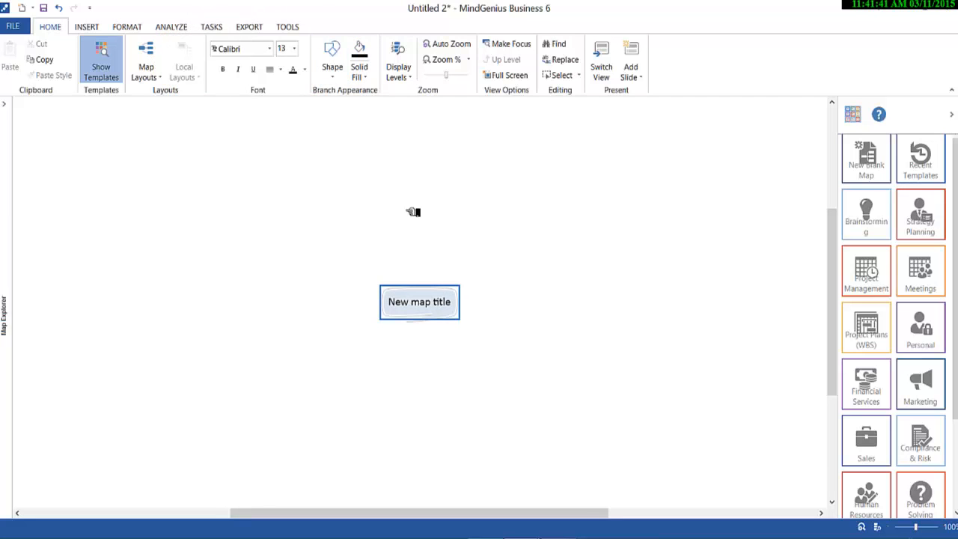
{"action": "left_click", "coordinate": [365, 78]}
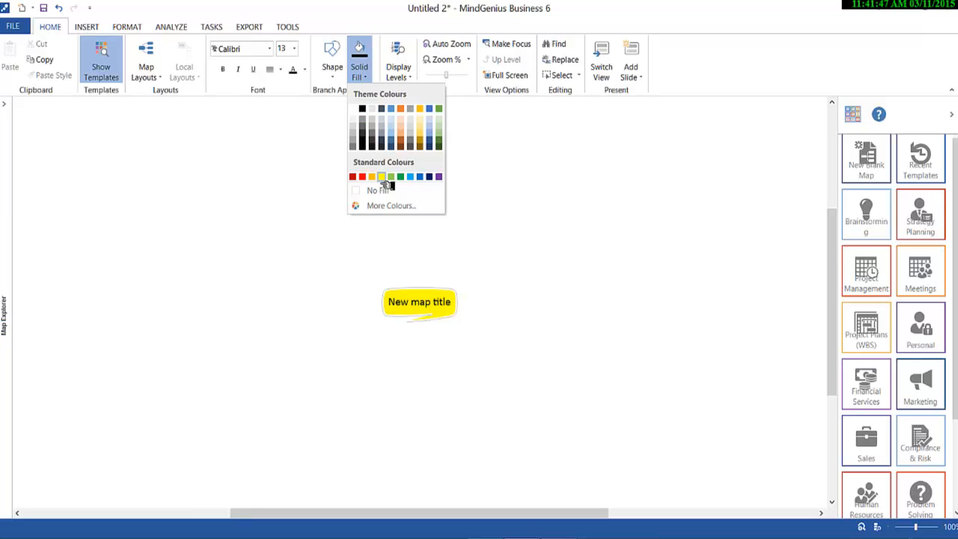
{"action": "left_click", "coordinate": [381, 177]}
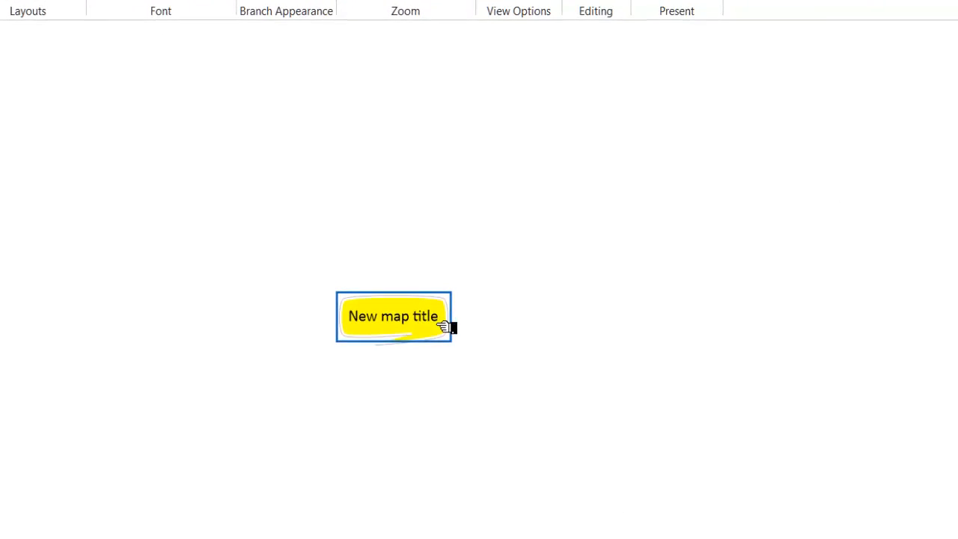
Replace the central topic's title with "Psychology"
{"action": "left_click", "coordinate": [444, 329]}
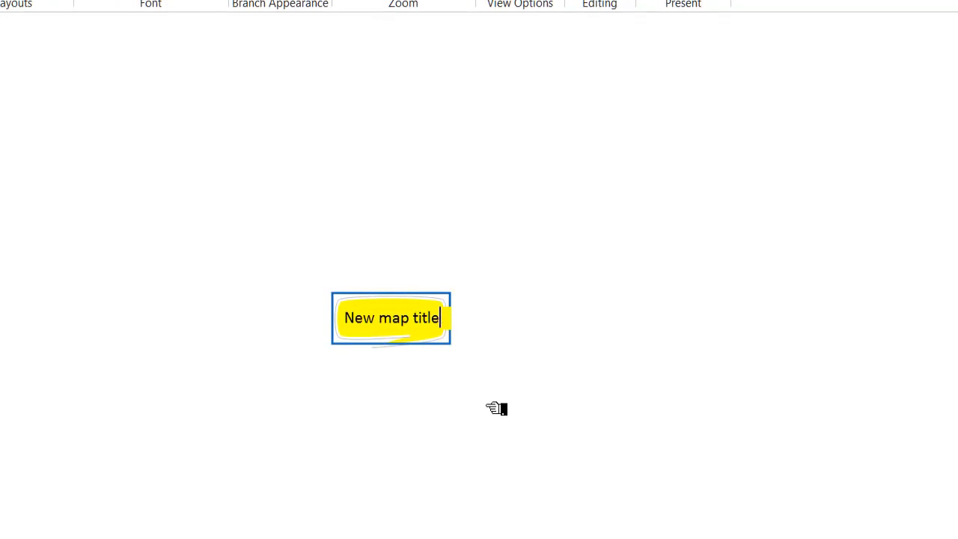
{"action": "key", "text": "BackSpace"}
{"action": "key", "text": "BackSpace"}
{"action": "key", "text": "BackSpace"}
{"action": "key", "text": "BackSpace"}
{"action": "key", "text": "BackSpace"}
{"action": "key", "text": "BackSpace"}
{"action": "key", "text": "BackSpace"}
{"action": "key", "text": "BackSpace"}
{"action": "key", "text": "BackSpace"}
{"action": "key", "text": "BackSpace"}
{"action": "key", "text": "BackSpace"}
{"action": "key", "text": "BackSpace"}
{"action": "key", "text": "BackSpace"}
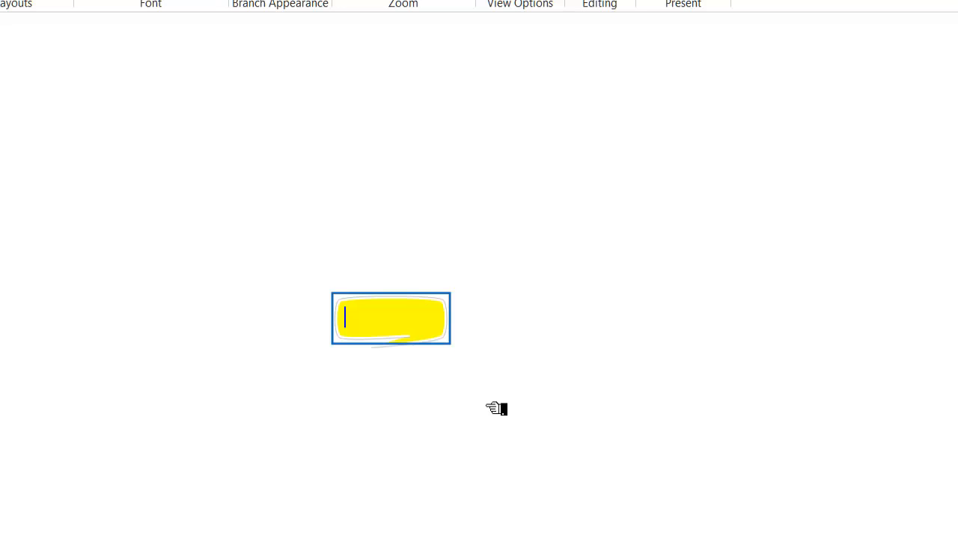
{"action": "type", "text": "Psychology"}
{"action": "left_click", "coordinate": [496, 408]}
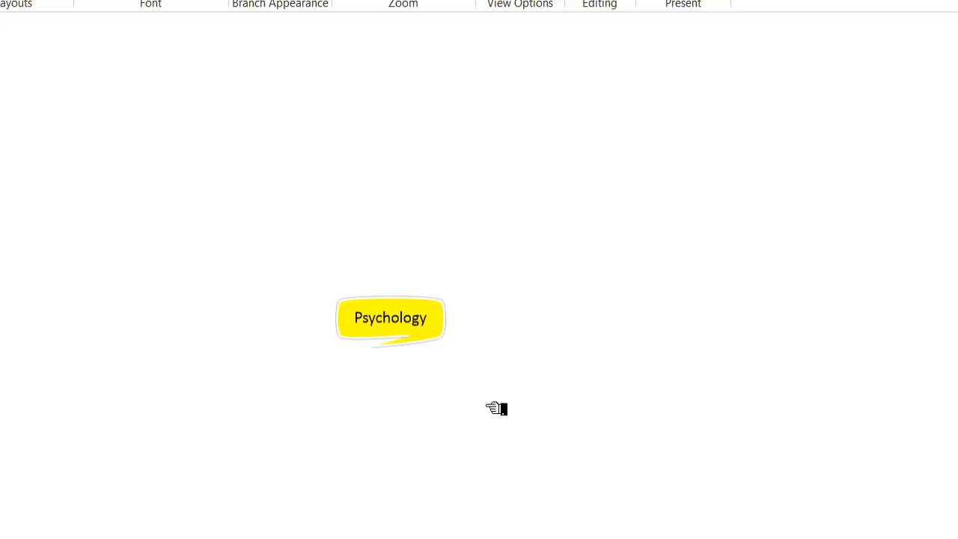
Examine the commands available for the Psychology topic, including its branch, Outlook task and save options
{"action": "left_click", "coordinate": [420, 327]}
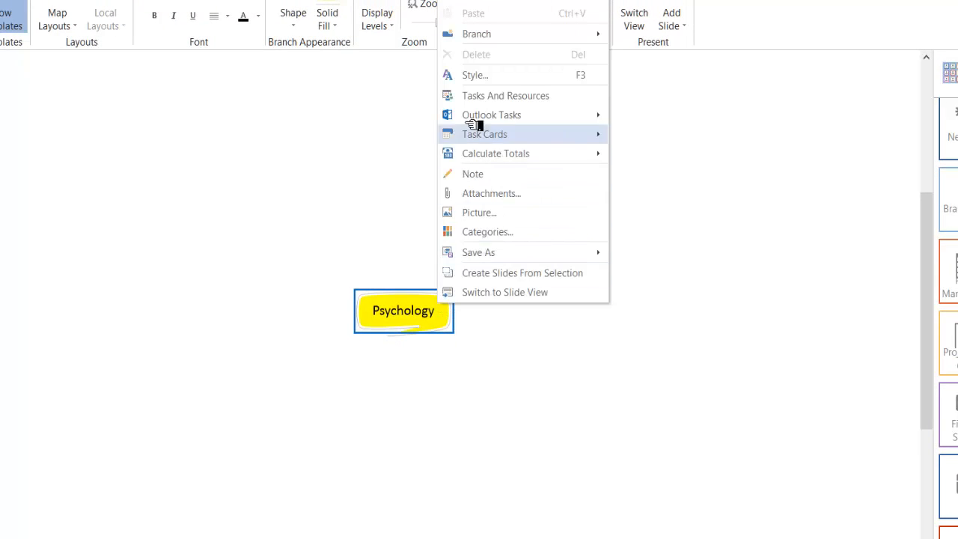
{"action": "mouse_move", "coordinate": [492, 37]}
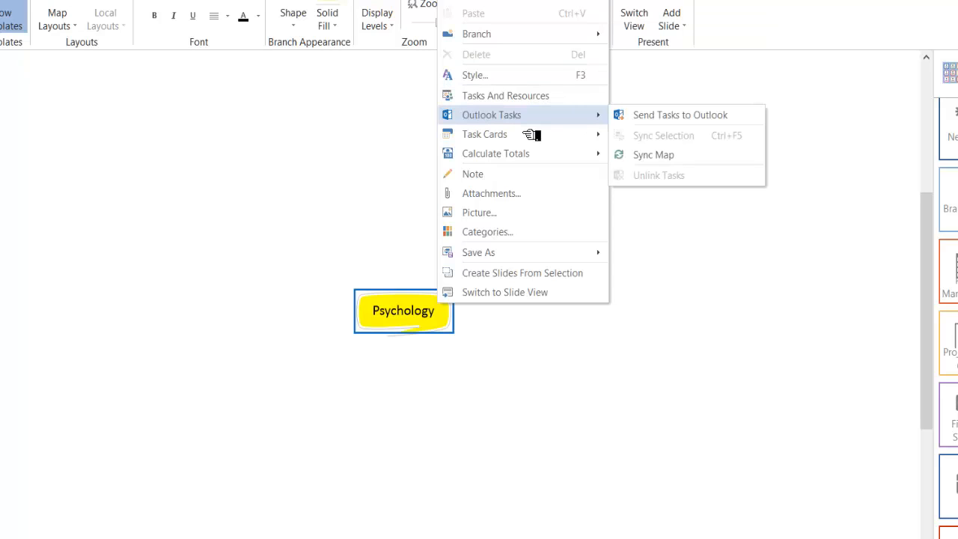
{"action": "mouse_move", "coordinate": [527, 161]}
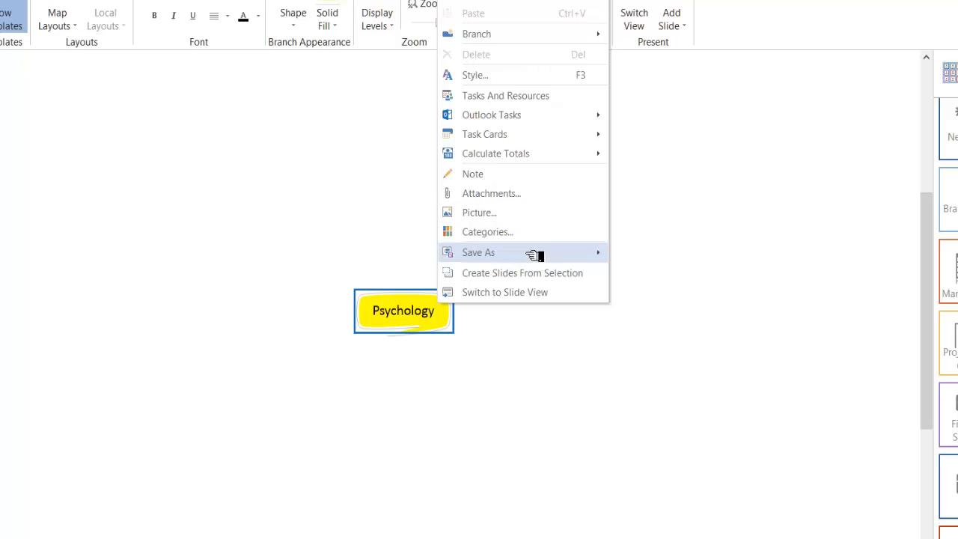
{"action": "mouse_move", "coordinate": [534, 259]}
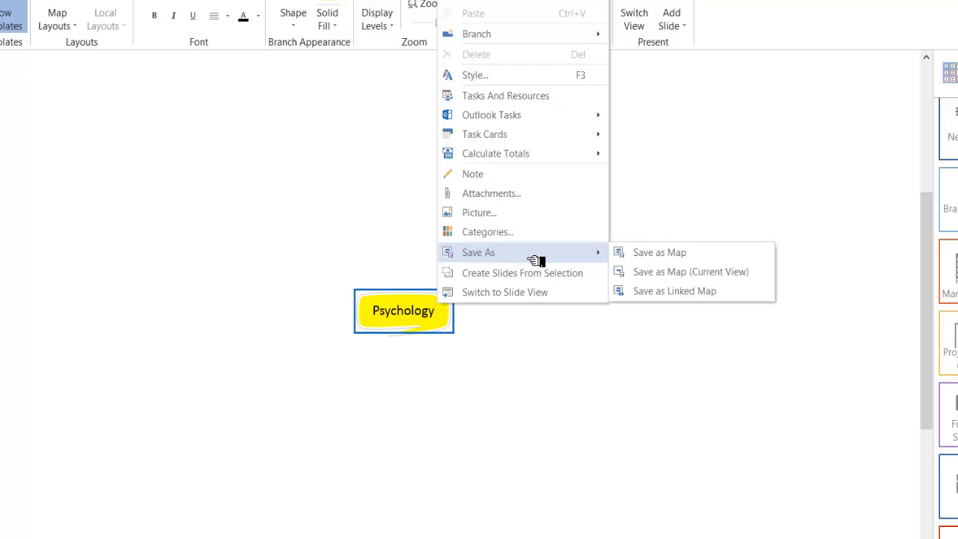
{"action": "left_click", "coordinate": [733, 169]}
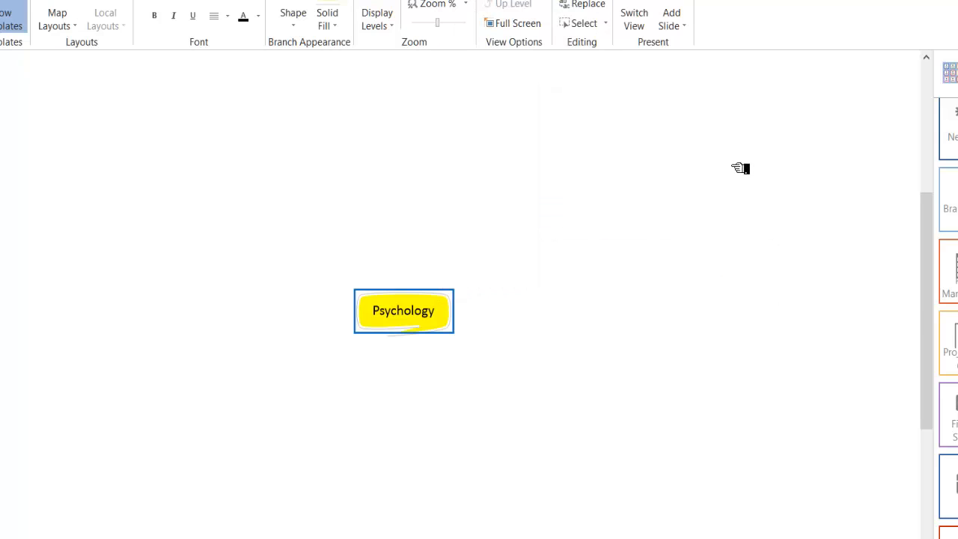
{"action": "left_click", "coordinate": [394, 318]}
{"action": "right_click", "coordinate": [406, 323]}
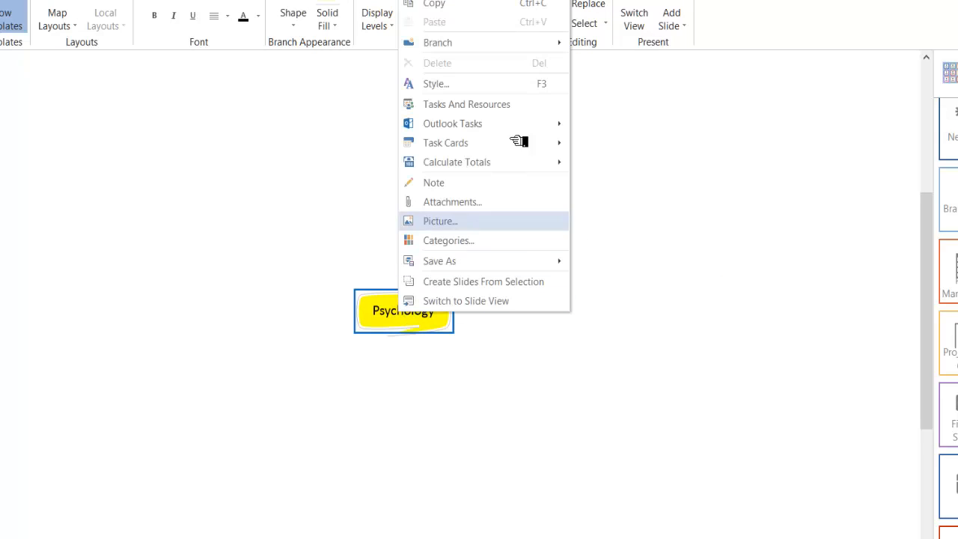
{"action": "mouse_move", "coordinate": [531, 45]}
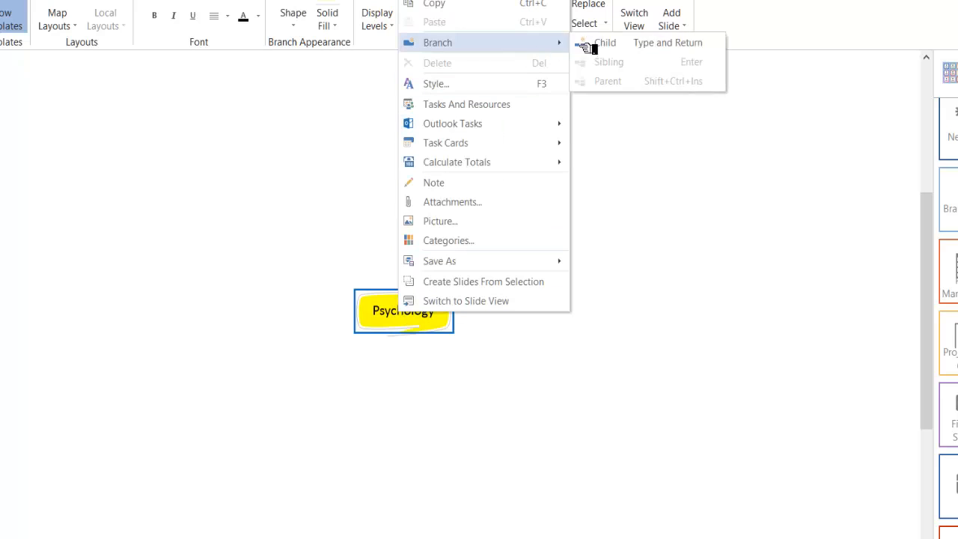
{"action": "left_click", "coordinate": [425, 344]}
Add a child branch to the Psychology topic with the text "History of Psycholgoy"
{"action": "left_click", "coordinate": [432, 315]}
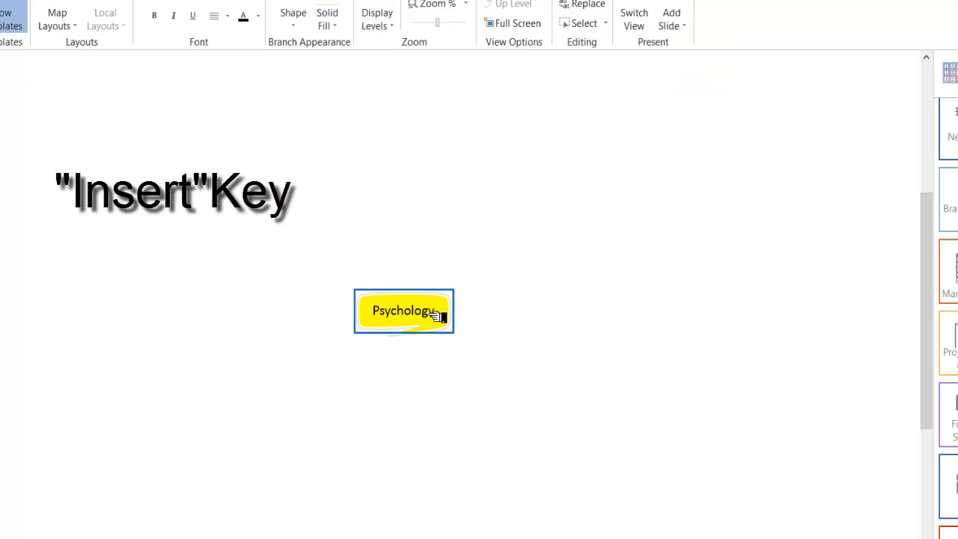
{"action": "key", "text": "Insert"}
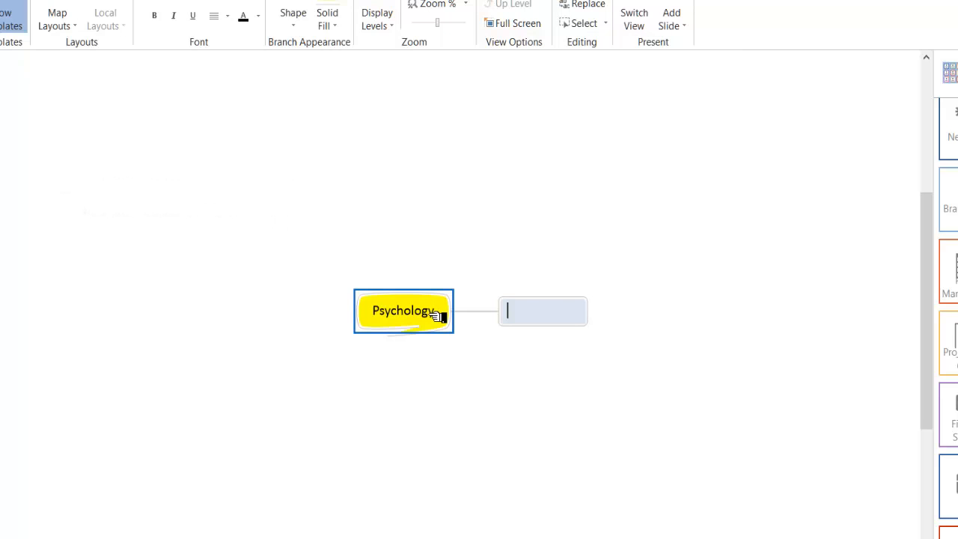
{"action": "type", "text": "History of Psych"}
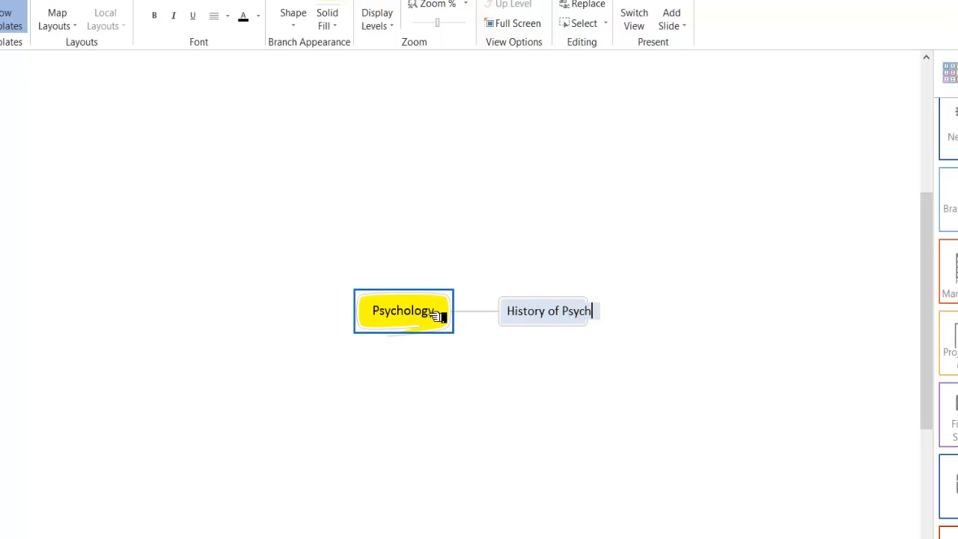
{"action": "type", "text": "olgoy"}
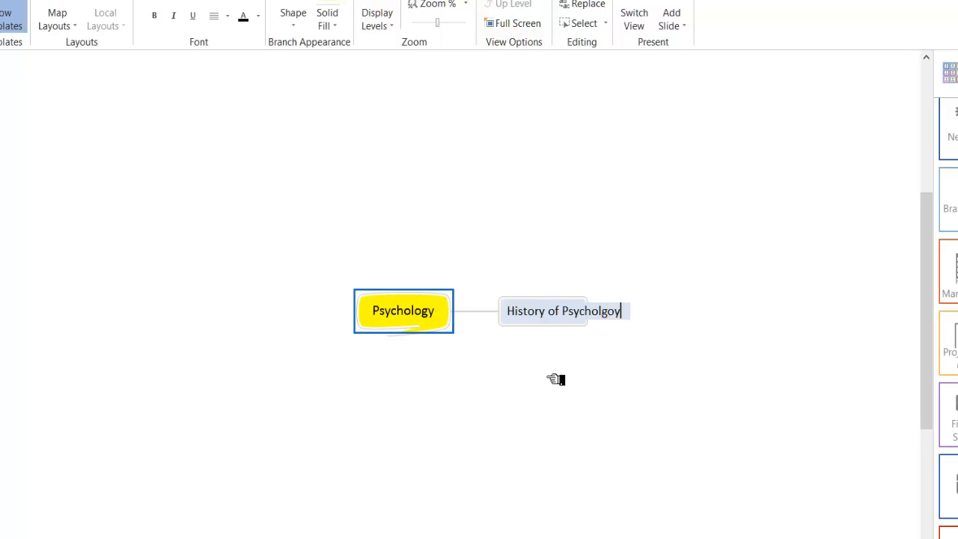
{"action": "left_click", "coordinate": [589, 384]}
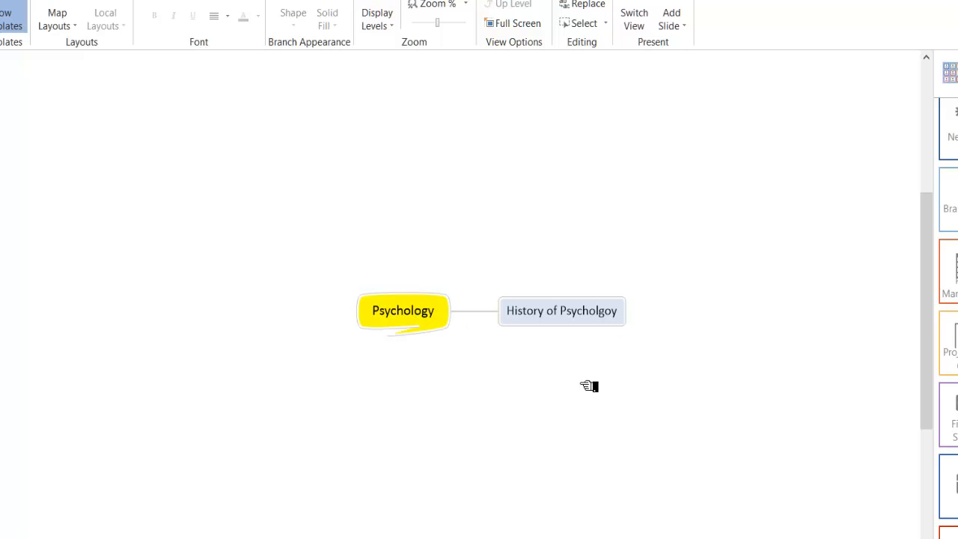
Correct the misspelled word in the child branch to the spell checker's suggestion "Psychology"
{"action": "left_click", "coordinate": [604, 318]}
{"action": "left_click", "coordinate": [620, 320]}
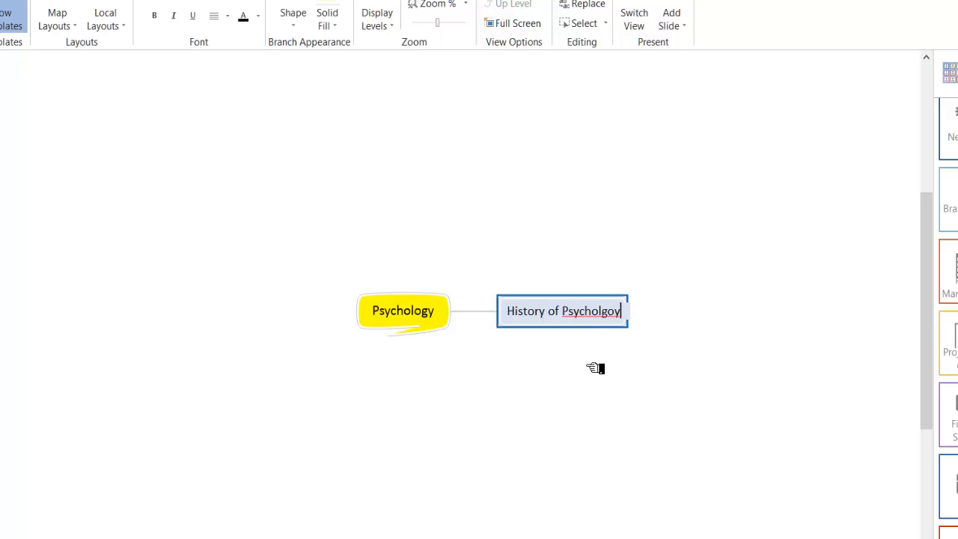
{"action": "right_click", "coordinate": [588, 317]}
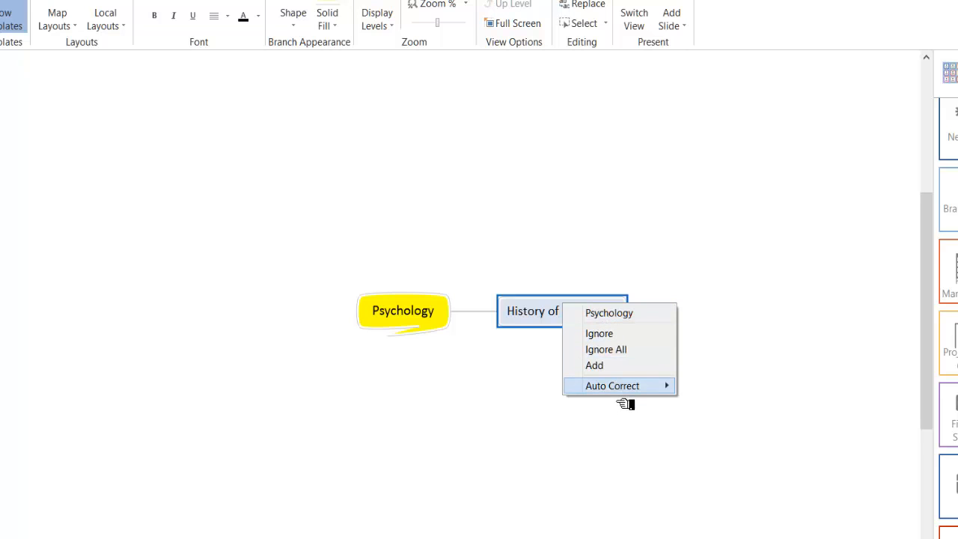
{"action": "mouse_move", "coordinate": [625, 392]}
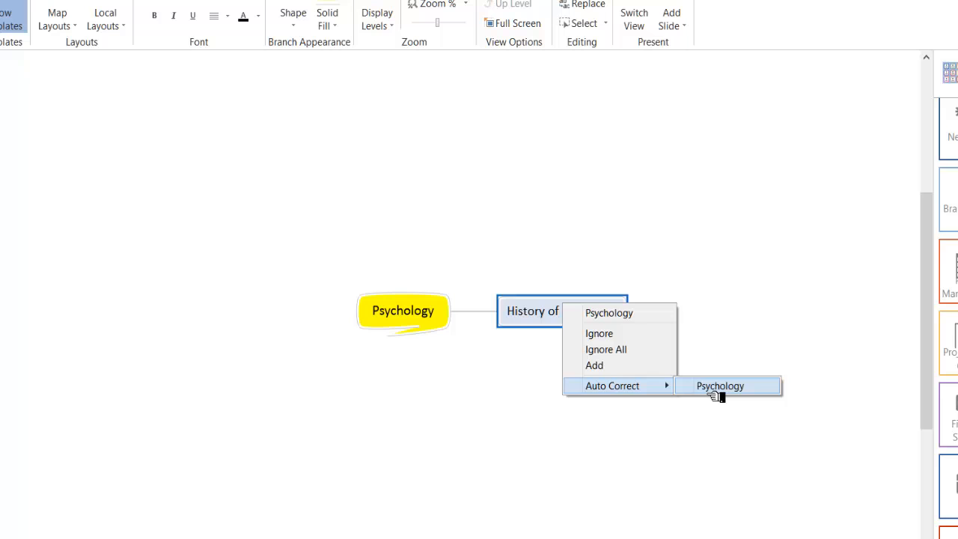
{"action": "left_click", "coordinate": [609, 312]}
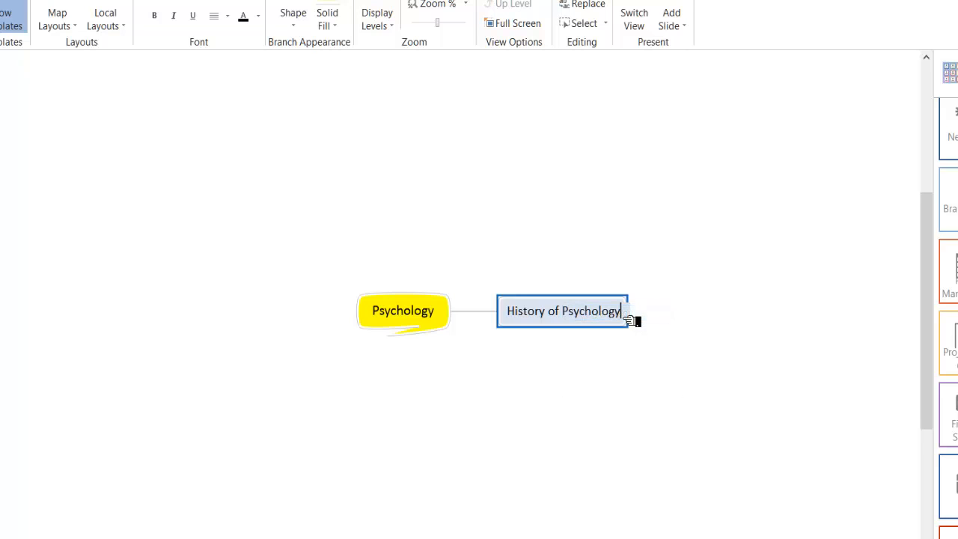
Insert an empty parent branch between the Psychology topic and the "History of Psychology" branch
{"action": "left_click", "coordinate": [635, 365]}
{"action": "left_click", "coordinate": [580, 328]}
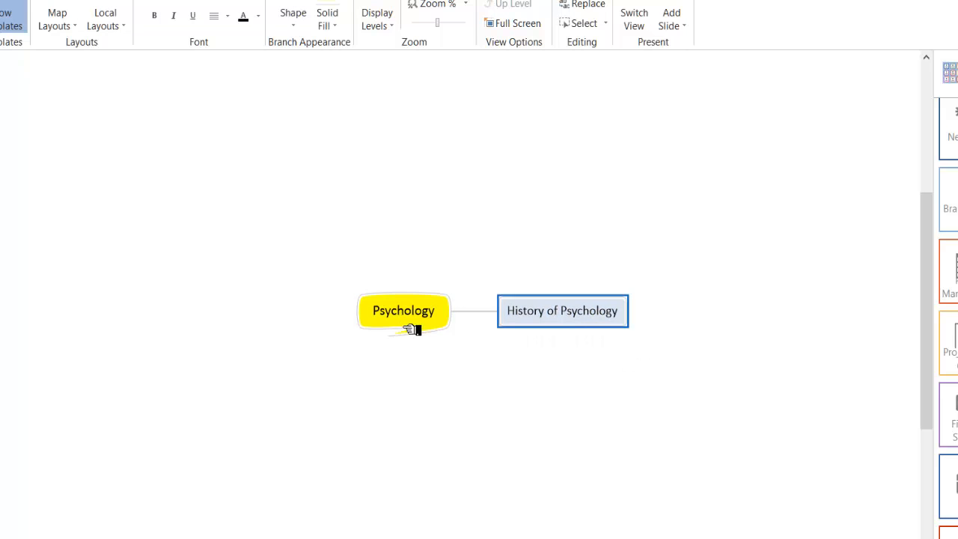
{"action": "right_click", "coordinate": [604, 324]}
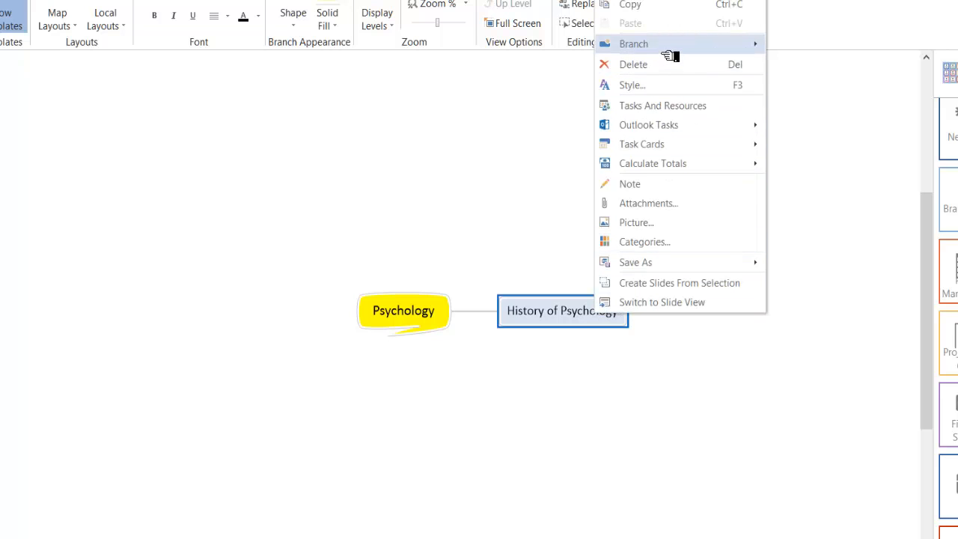
{"action": "mouse_move", "coordinate": [677, 46]}
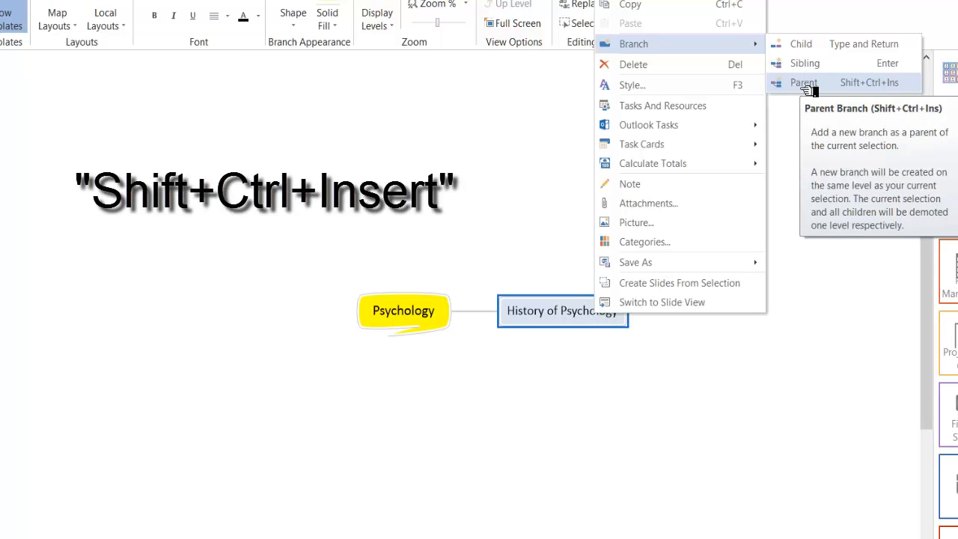
{"action": "left_click", "coordinate": [806, 85]}
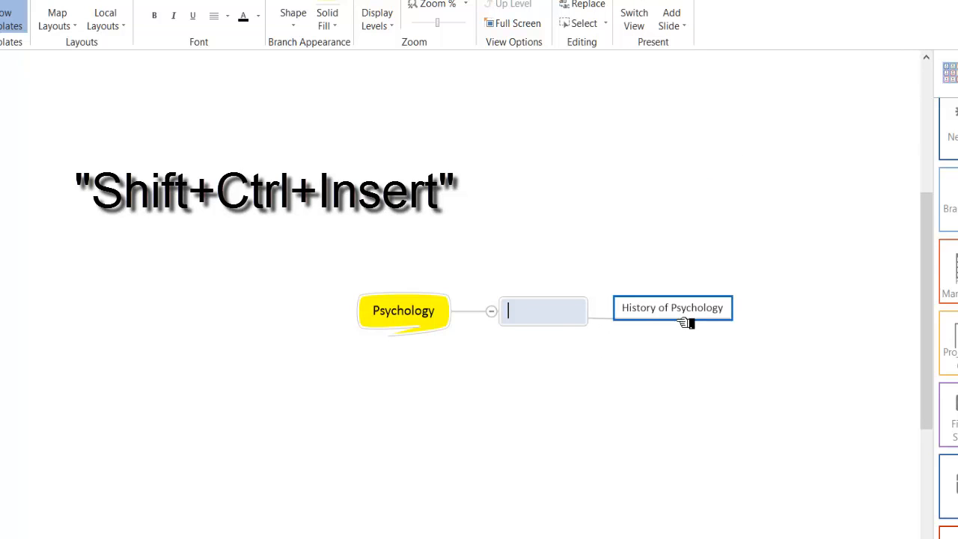
Delete the empty parent branch without including its child branches
{"action": "right_click", "coordinate": [567, 316]}
{"action": "left_click", "coordinate": [603, 57]}
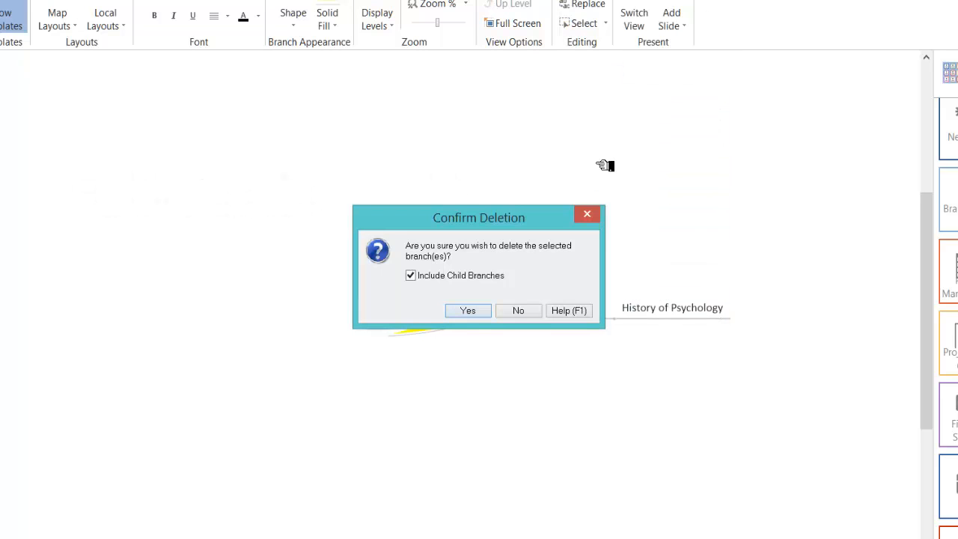
{"action": "left_click", "coordinate": [411, 276]}
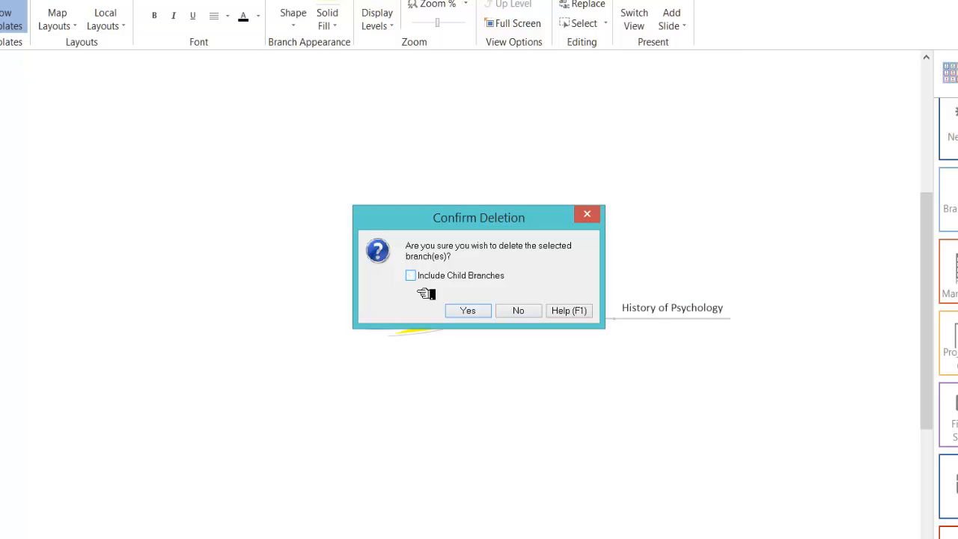
{"action": "left_click", "coordinate": [470, 316]}
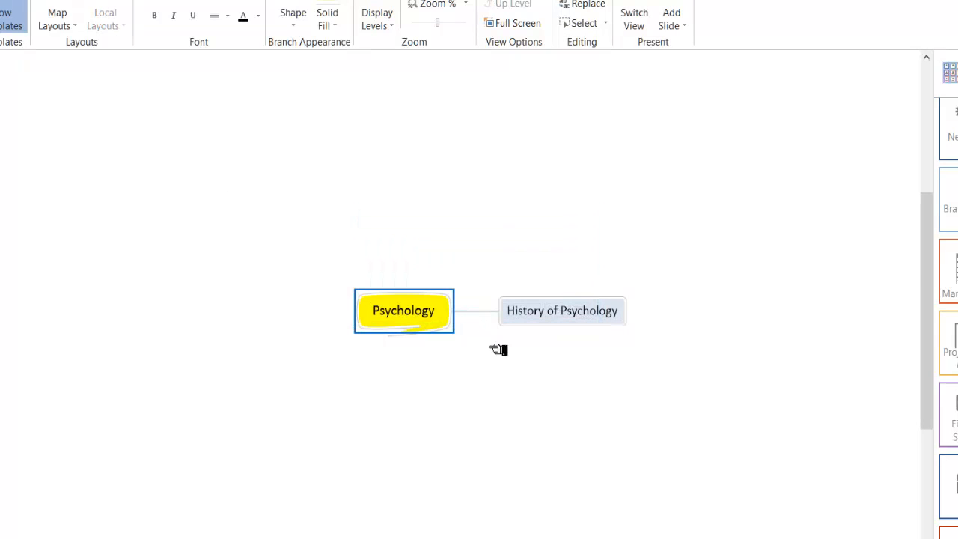
Add a child branch to "History of Psychology" with the text "Psychology as Philosphy"
{"action": "left_click", "coordinate": [572, 323]}
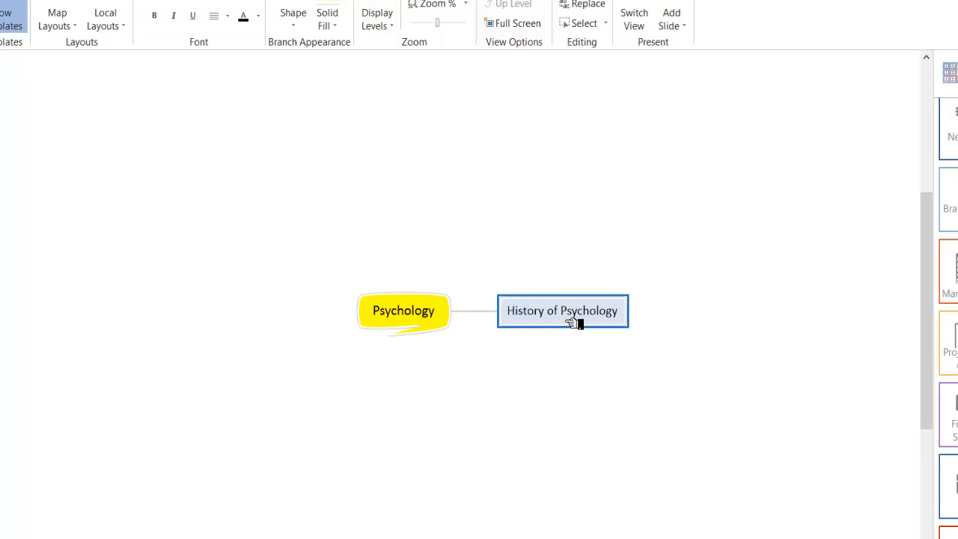
{"action": "key", "text": "Insert"}
{"action": "type", "text": "Psychology as"}
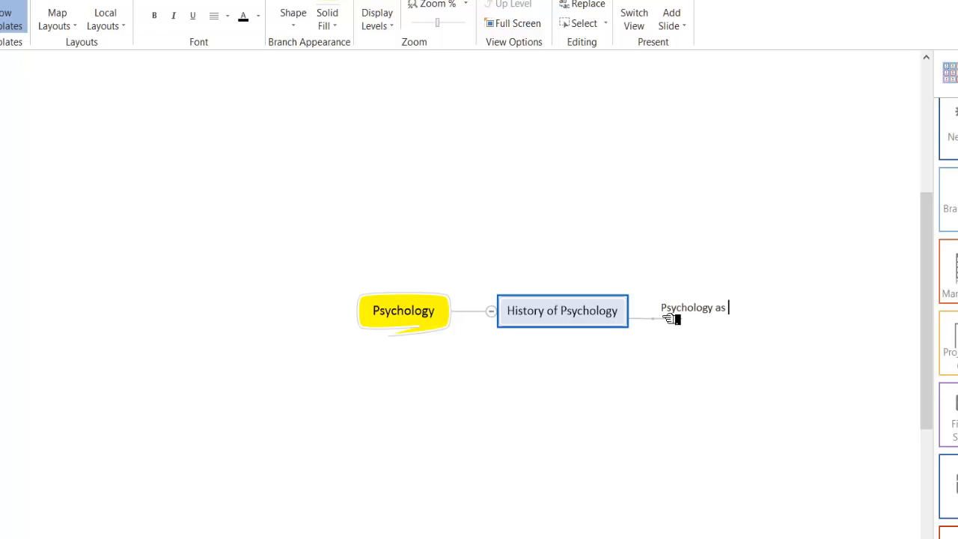
{"action": "type", "text": " Phi"}
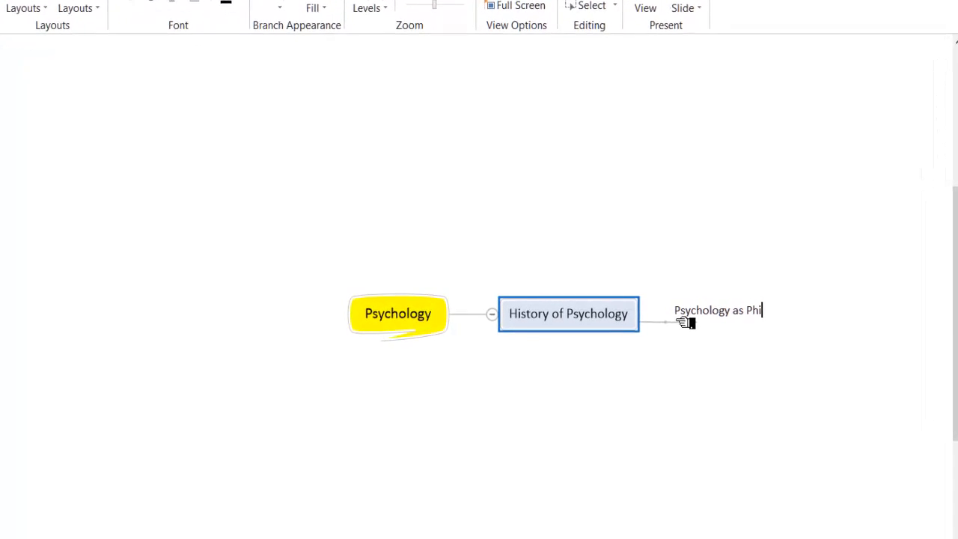
{"action": "type", "text": "los"}
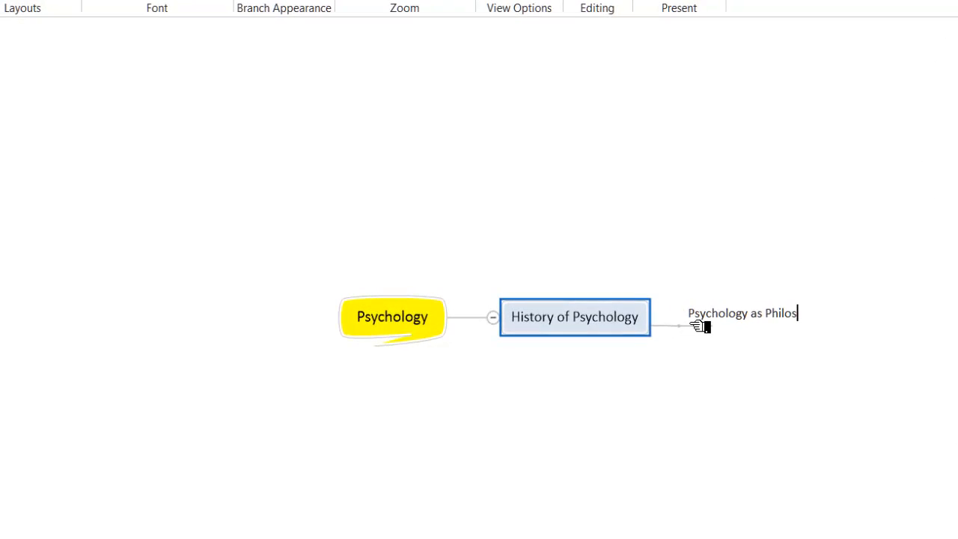
{"action": "type", "text": "ophy"}
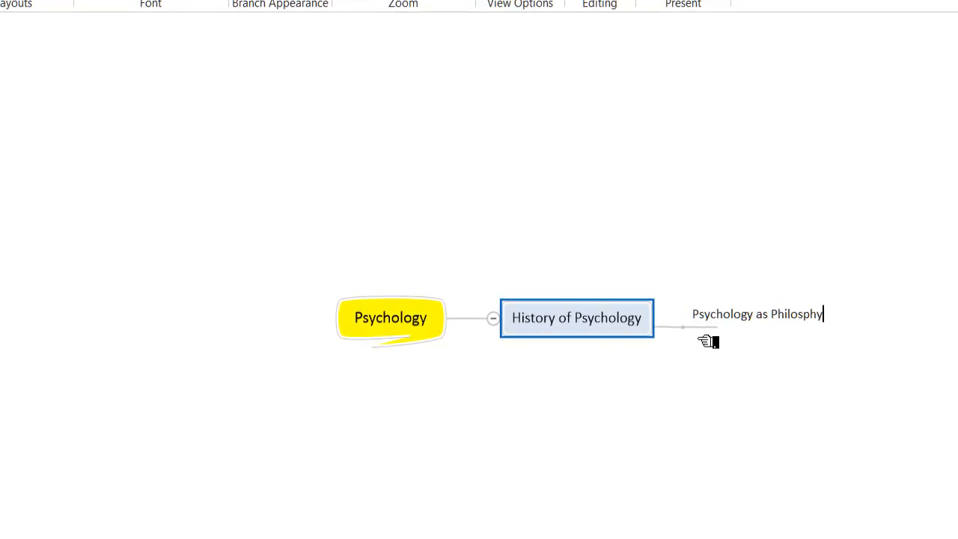
{"action": "key", "text": "Return"}
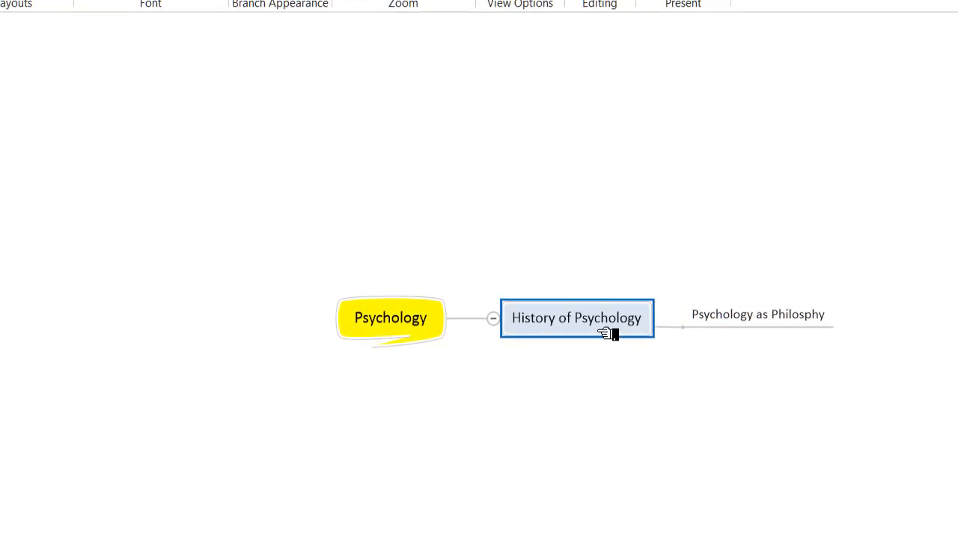
Add a second child branch to "History of Psychology" with the text "Psychology as a scientific discipline"
{"action": "key", "text": "Insert"}
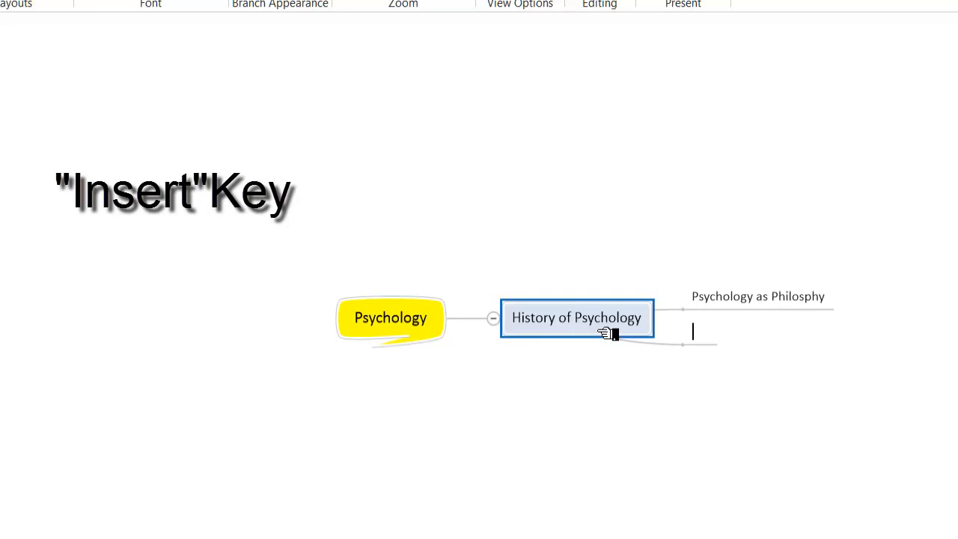
{"action": "type", "text": "Psychology as a sci"}
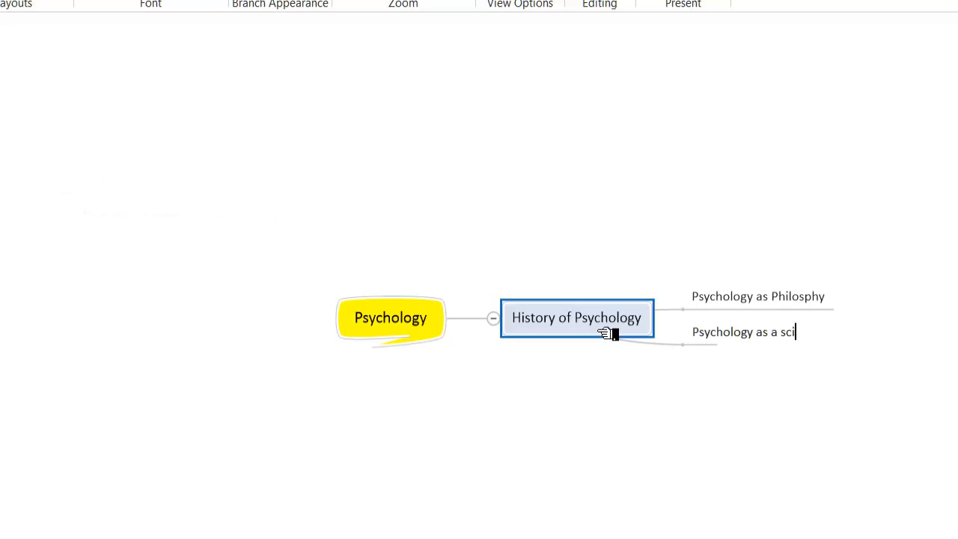
{"action": "type", "text": "entific discipline"}
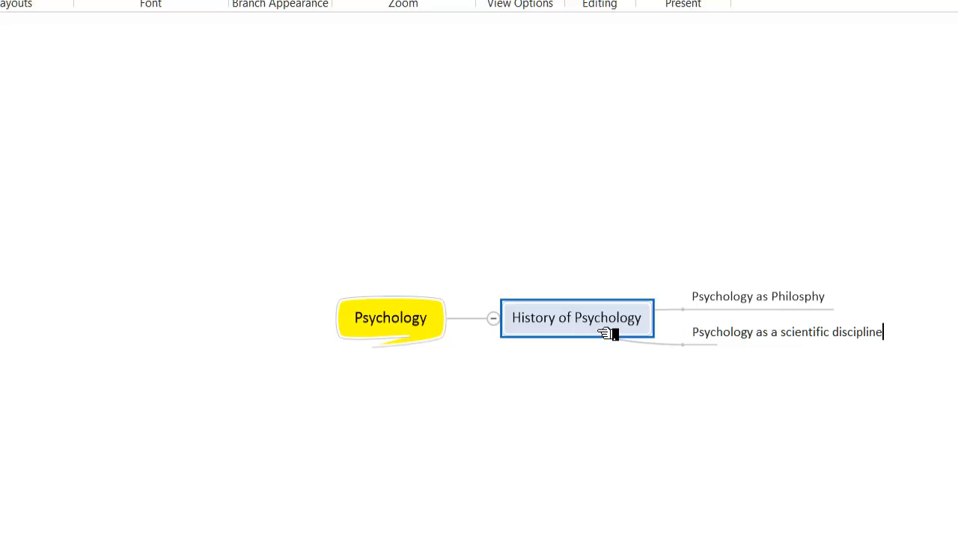
{"action": "left_click", "coordinate": [905, 461]}
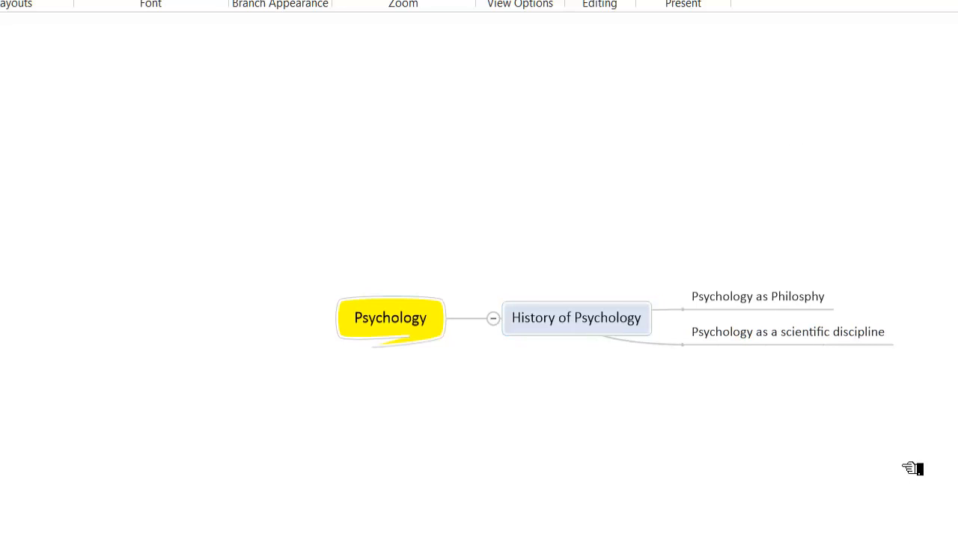
{"action": "left_click", "coordinate": [813, 344]}
{"action": "left_click", "coordinate": [782, 307]}
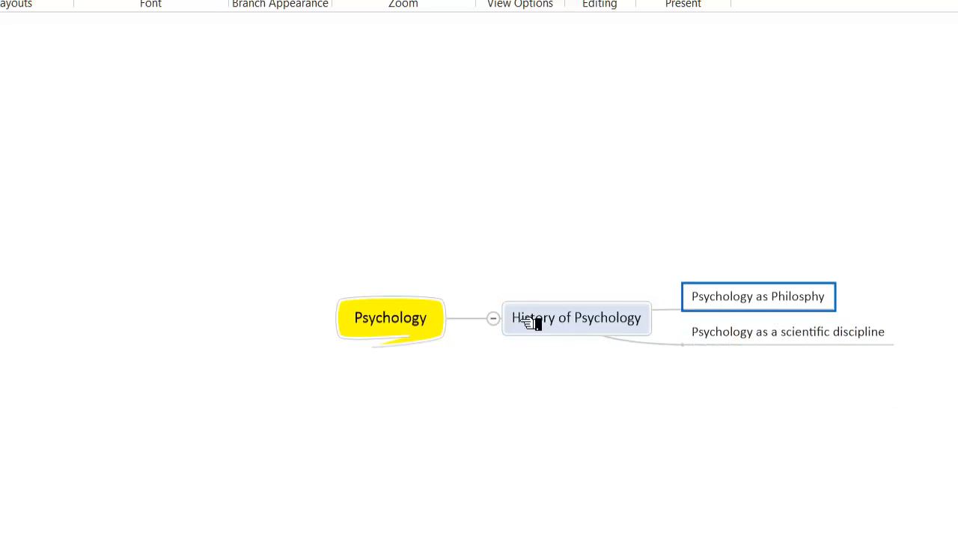
{"action": "left_click", "coordinate": [428, 326]}
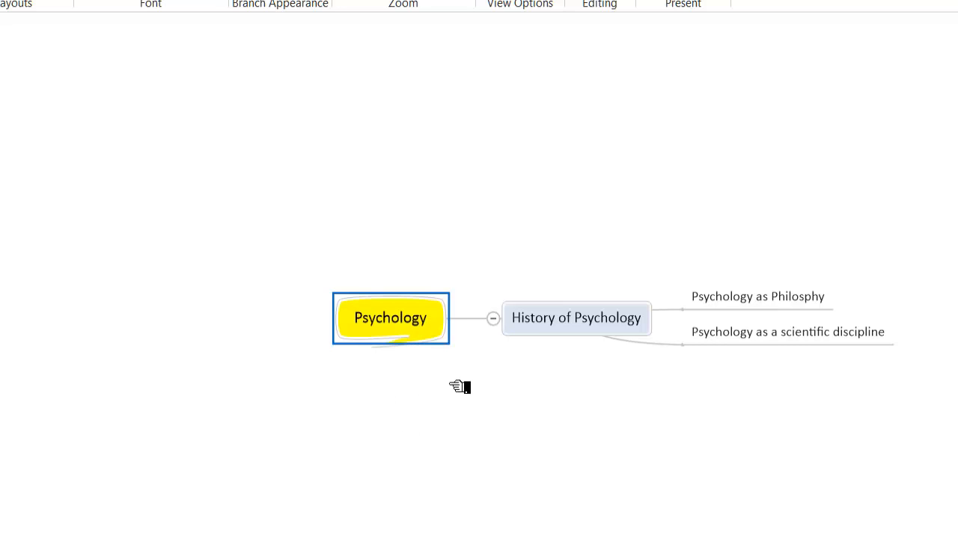
{"action": "left_click", "coordinate": [591, 323]}
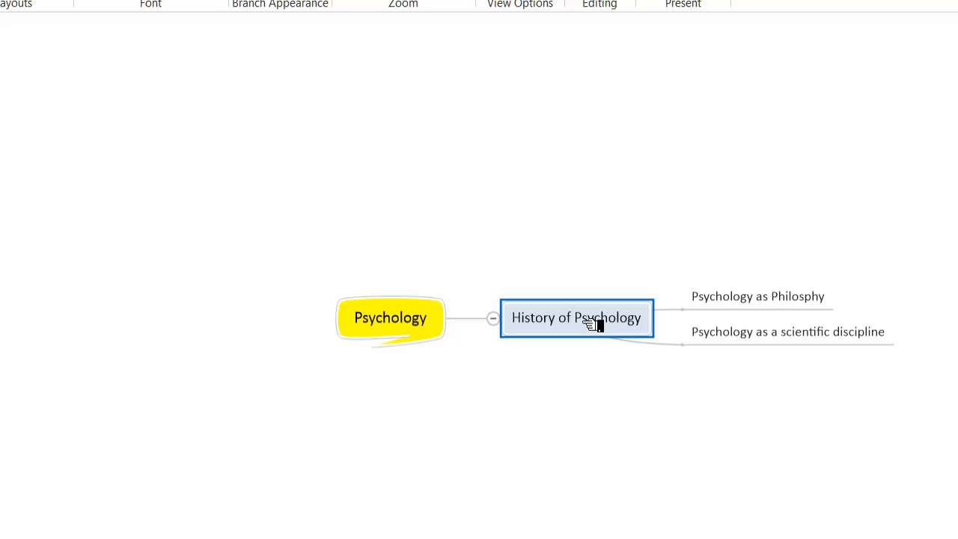
{"action": "left_click", "coordinate": [778, 311]}
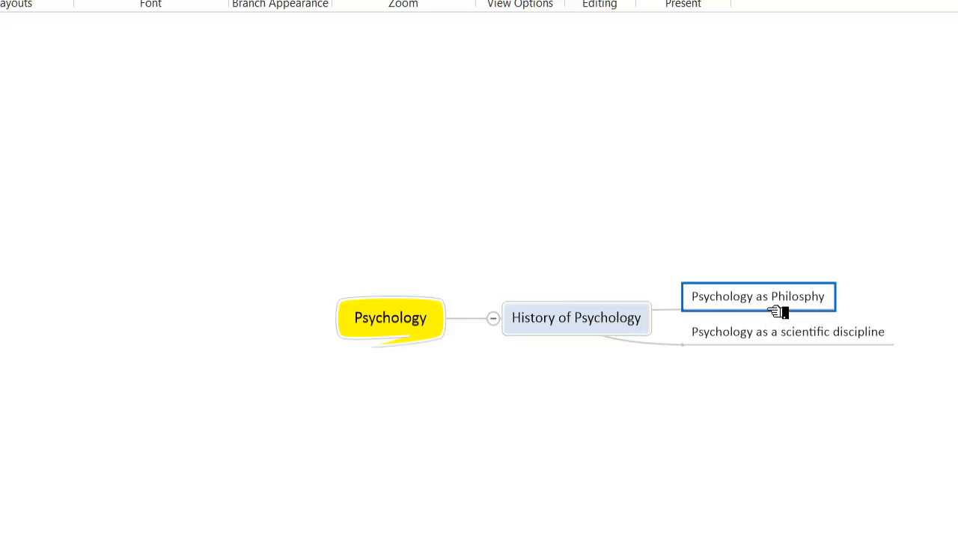
{"action": "left_click", "coordinate": [788, 349]}
{"action": "left_click", "coordinate": [778, 307]}
{"action": "left_click", "coordinate": [781, 350]}
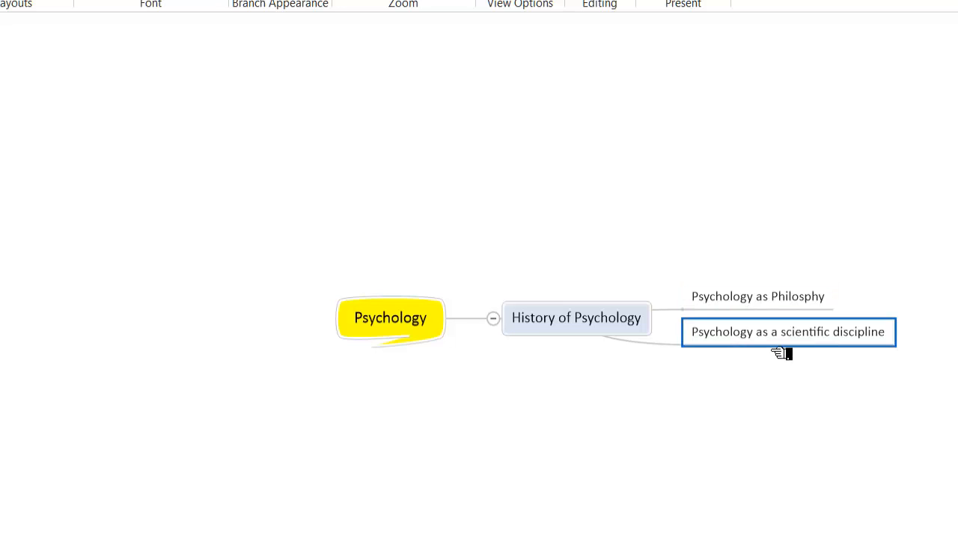
Select the "Psychology as Philosphy" branch and briefly view the Map Explorer with its picture gallery
{"action": "left_click", "coordinate": [782, 310]}
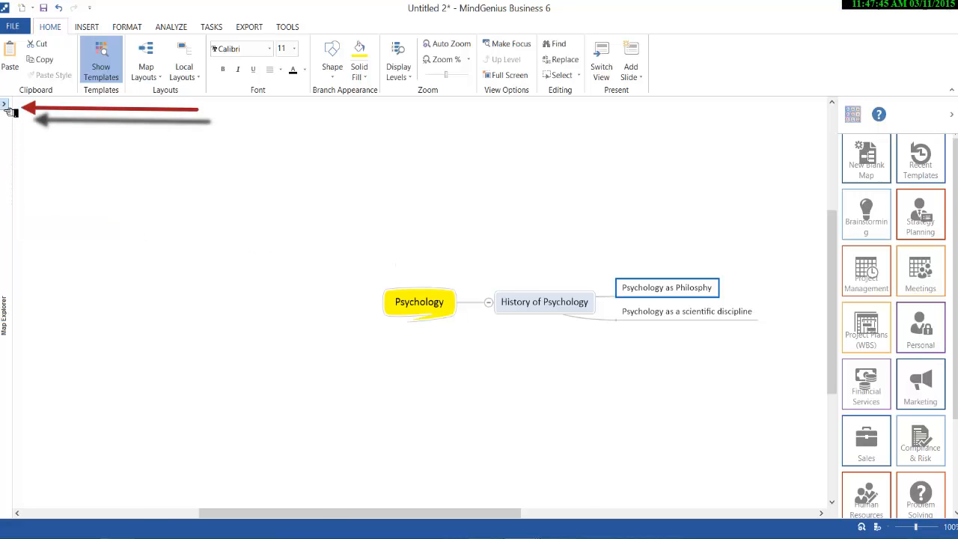
{"action": "left_click", "coordinate": [5, 105]}
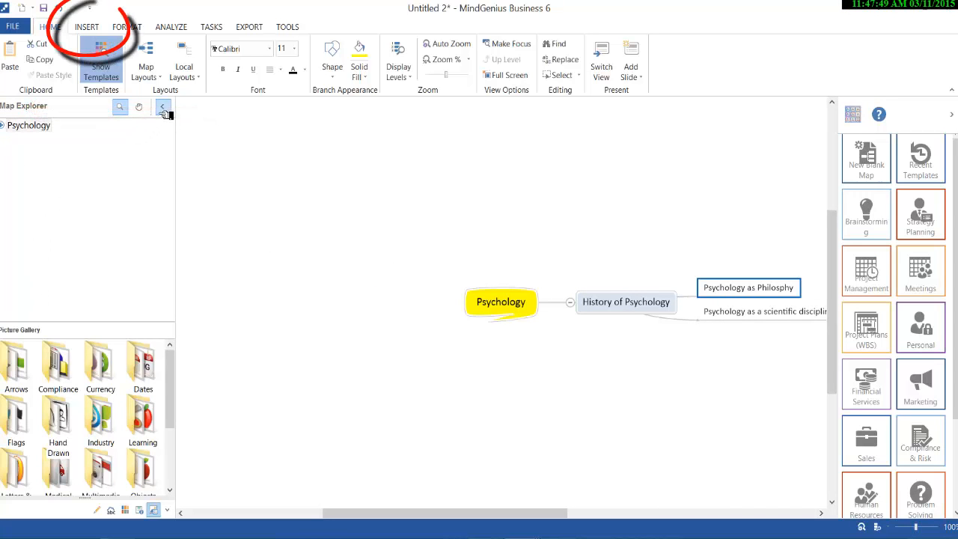
{"action": "left_click", "coordinate": [161, 106]}
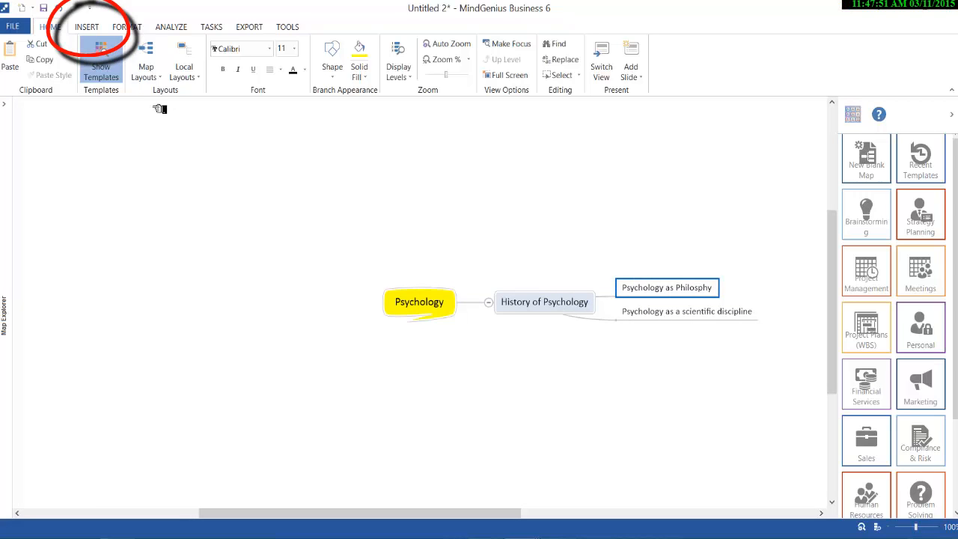
Open the Notes Editor for the "Psychology as Philosphy" branch, then collapse the Map Explorer
{"action": "left_click", "coordinate": [89, 28]}
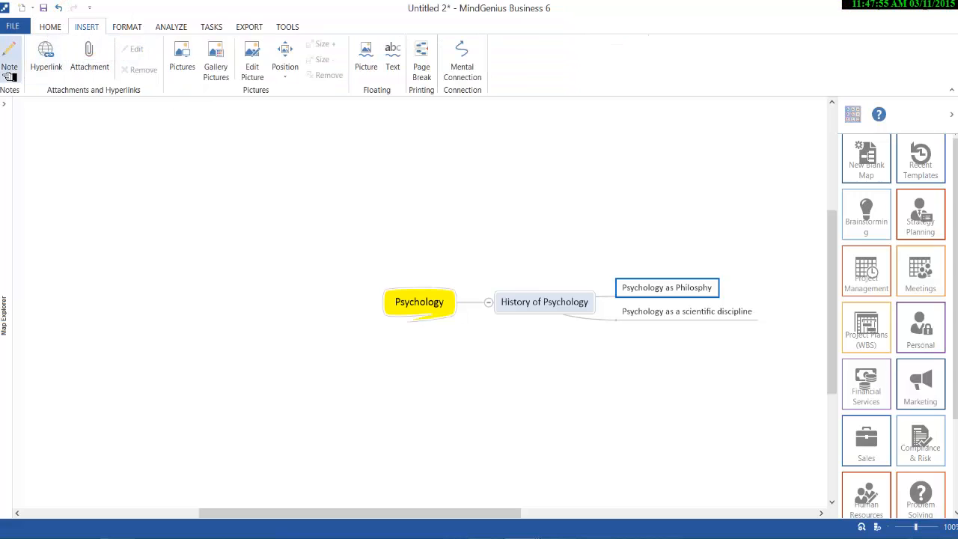
{"action": "left_click", "coordinate": [9, 69]}
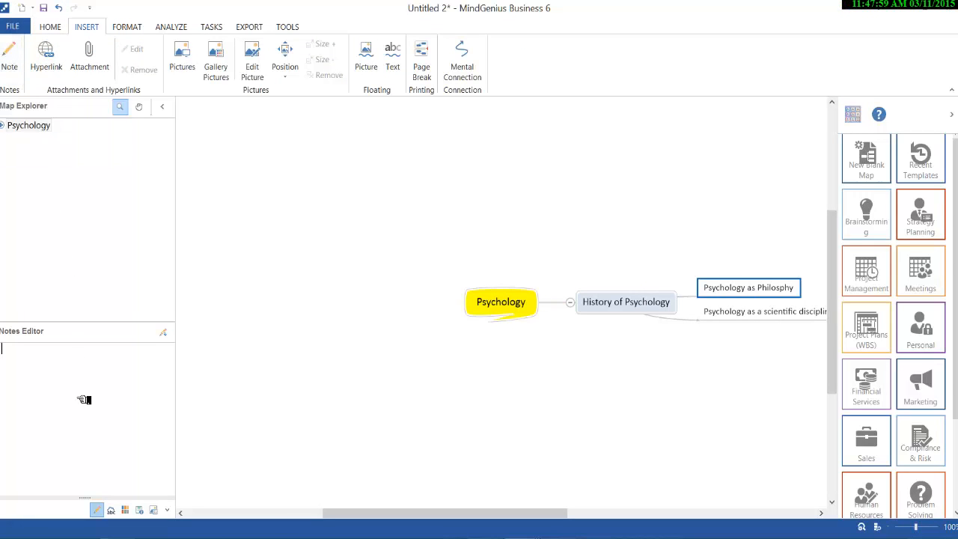
{"action": "left_click", "coordinate": [163, 108]}
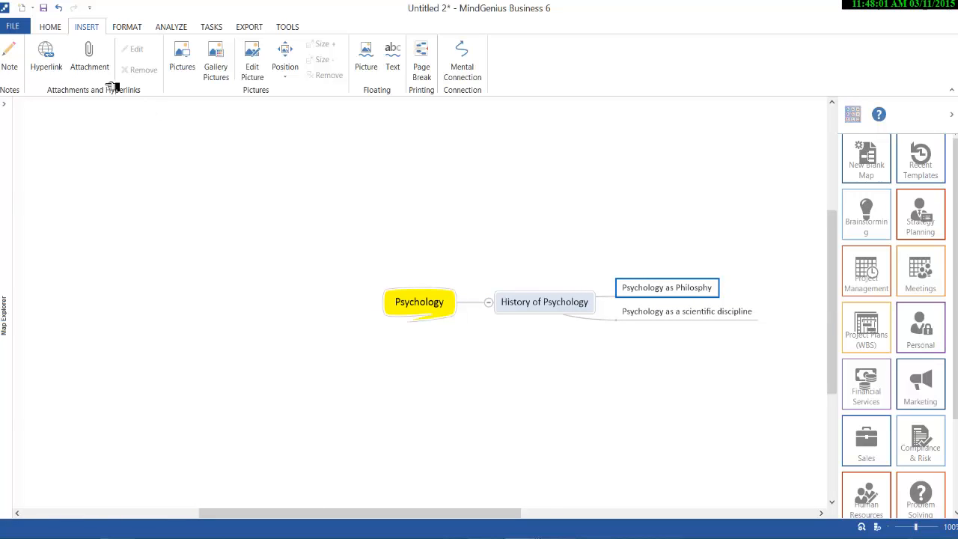
Paste the copied Encyclopedia Britannica text on sensationalism as a note on "Psychology as Philosphy" and collapse the Map Explorer
{"action": "left_click", "coordinate": [50, 26]}
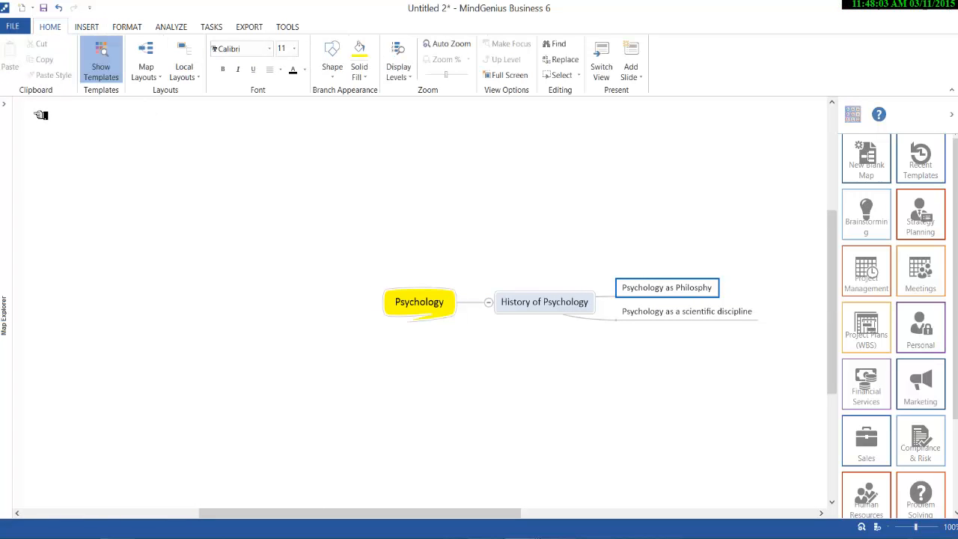
{"action": "left_click", "coordinate": [5, 105]}
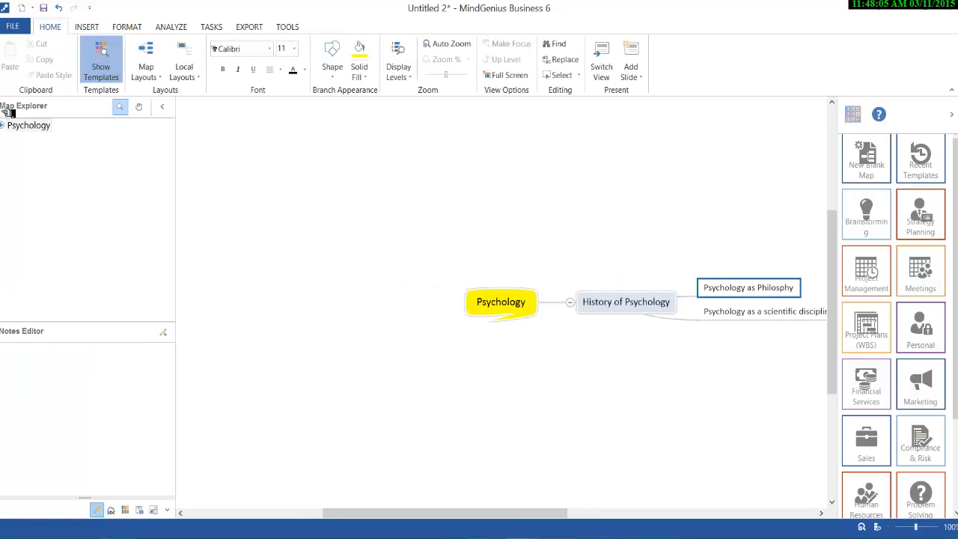
{"action": "left_click", "coordinate": [37, 363]}
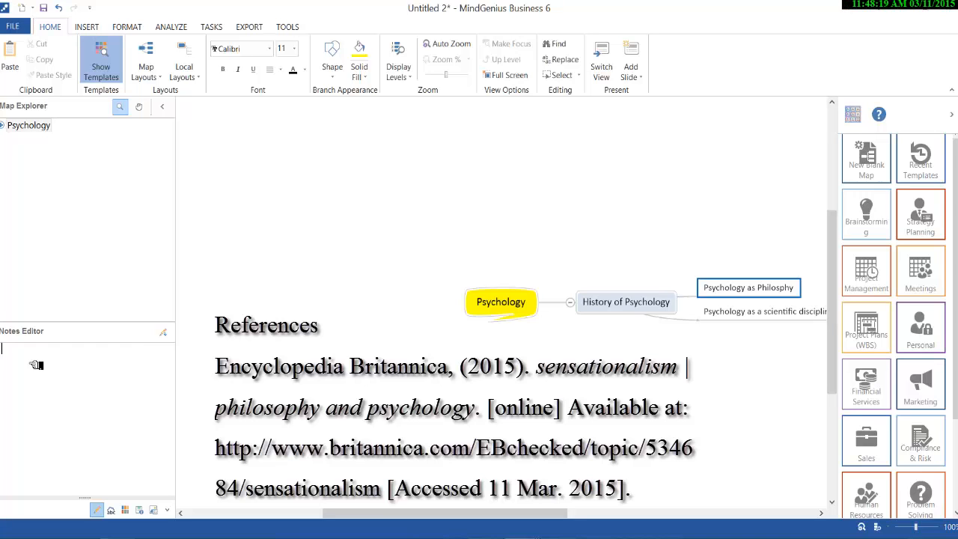
{"action": "key", "text": "ctrl+v"}
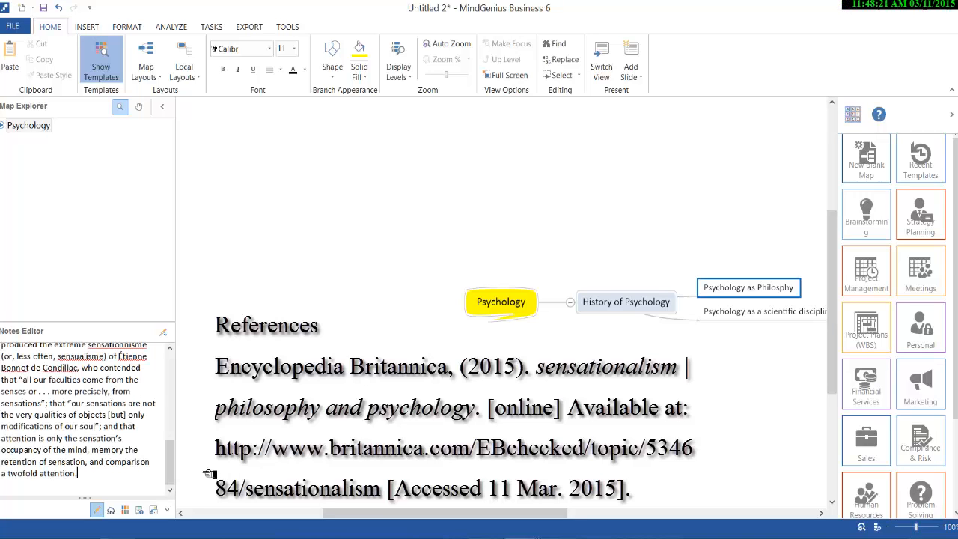
{"action": "left_click_drag", "start_coordinate": [172, 459], "coordinate": [183, 352]}
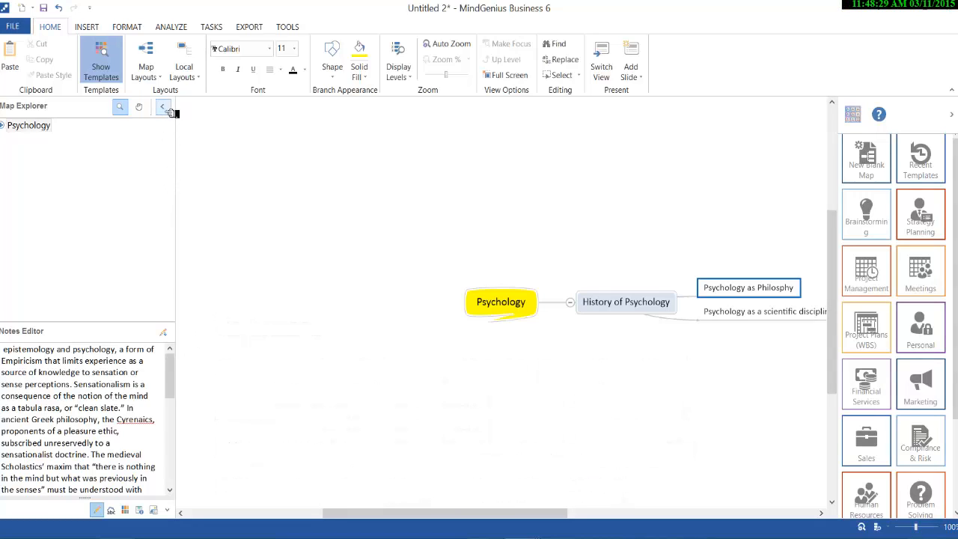
{"action": "left_click", "coordinate": [163, 107]}
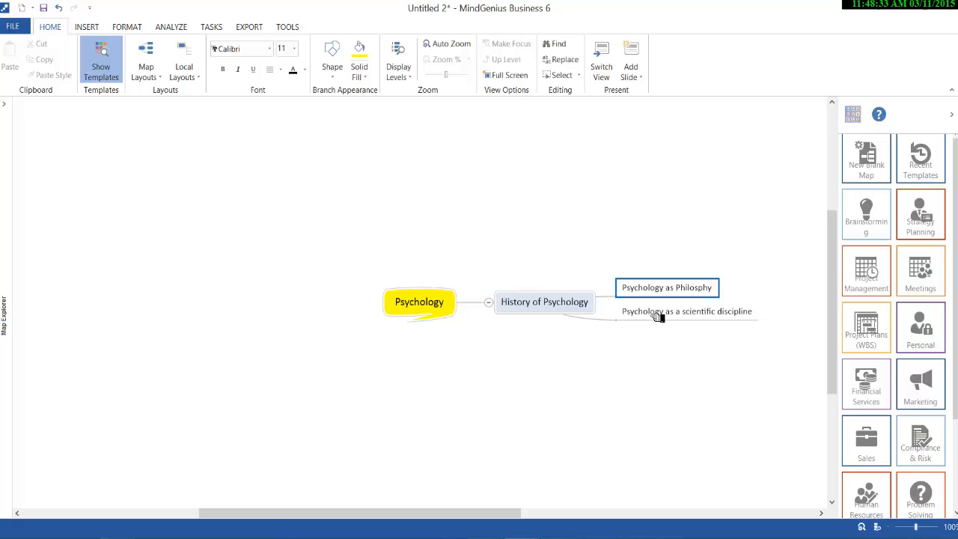
{"action": "left_click", "coordinate": [703, 258]}
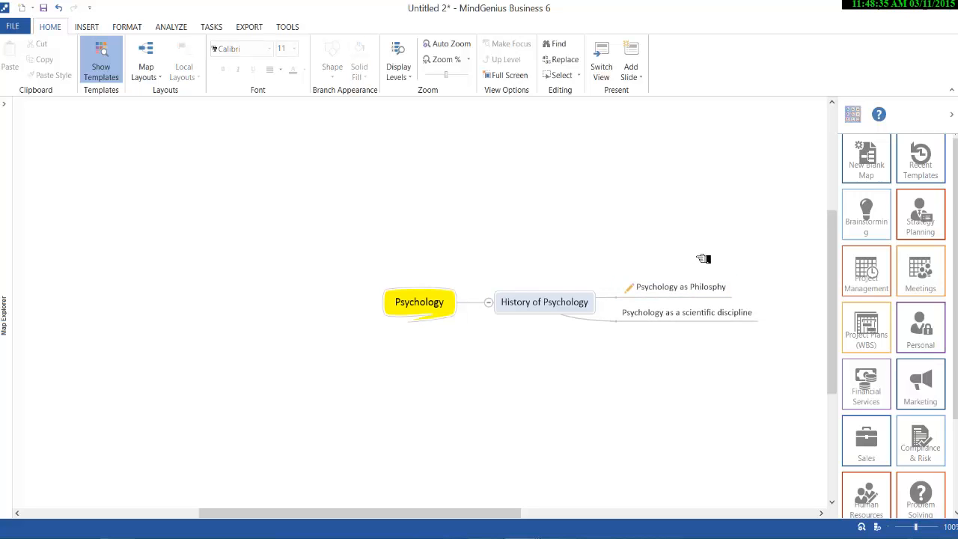
Open the note attached to the "Psychology as Philosphy" branch to read it, and collapse the Map Explorer
{"action": "mouse_move", "coordinate": [634, 298]}
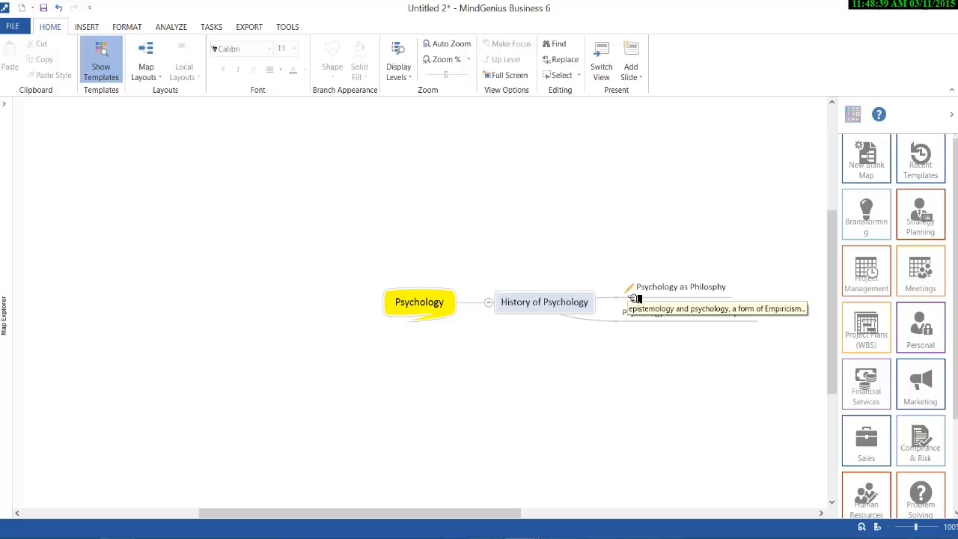
{"action": "left_click", "coordinate": [636, 296]}
{"action": "left_click", "coordinate": [637, 294]}
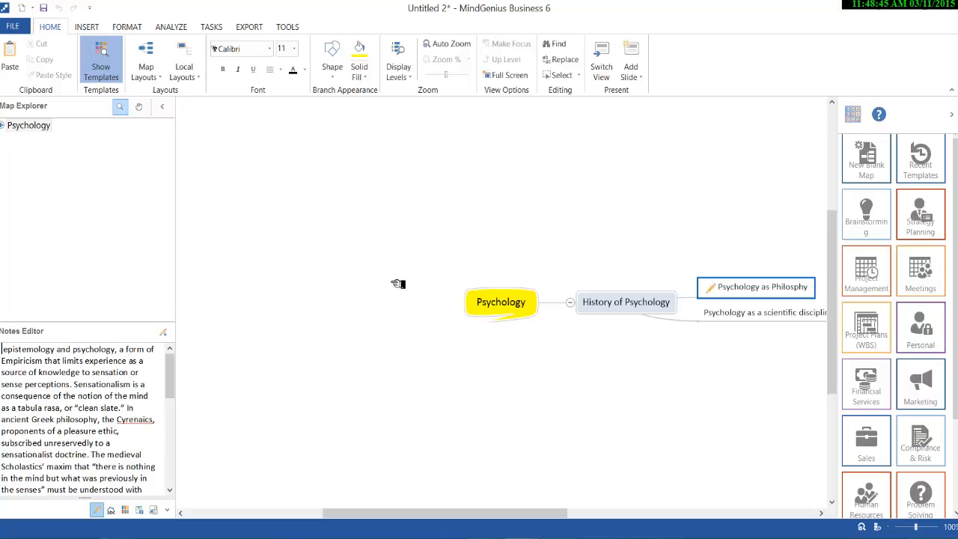
{"action": "left_click", "coordinate": [162, 106]}
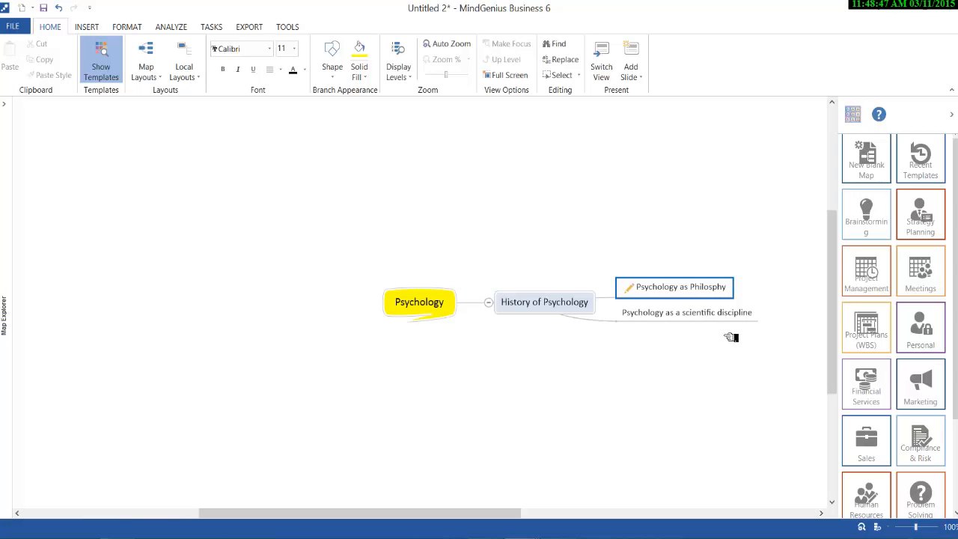
Select the "Psychology as a scientific discipline" branch, view its Notes Editor, and collapse the Map Explorer
{"action": "left_click", "coordinate": [689, 323]}
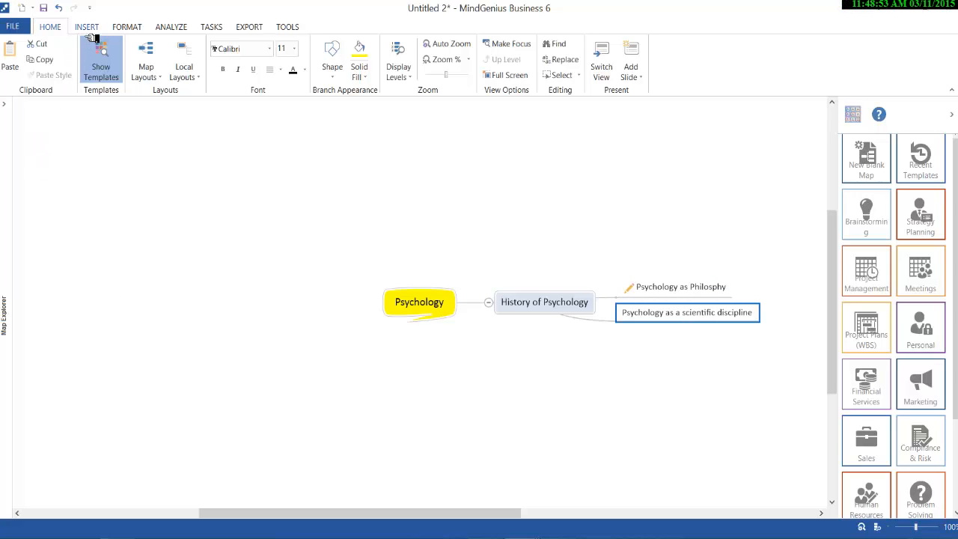
{"action": "left_click", "coordinate": [87, 29]}
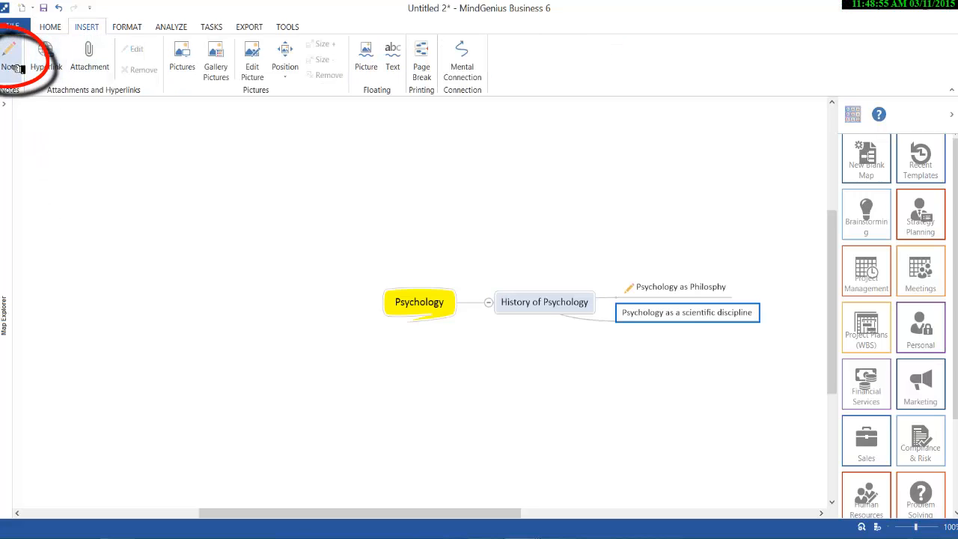
{"action": "left_click", "coordinate": [5, 109]}
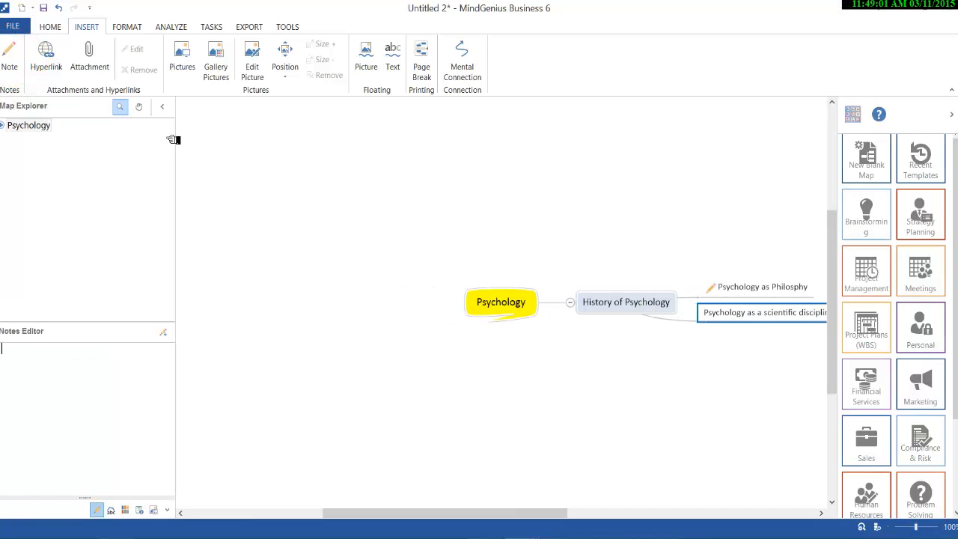
{"action": "left_click", "coordinate": [161, 107]}
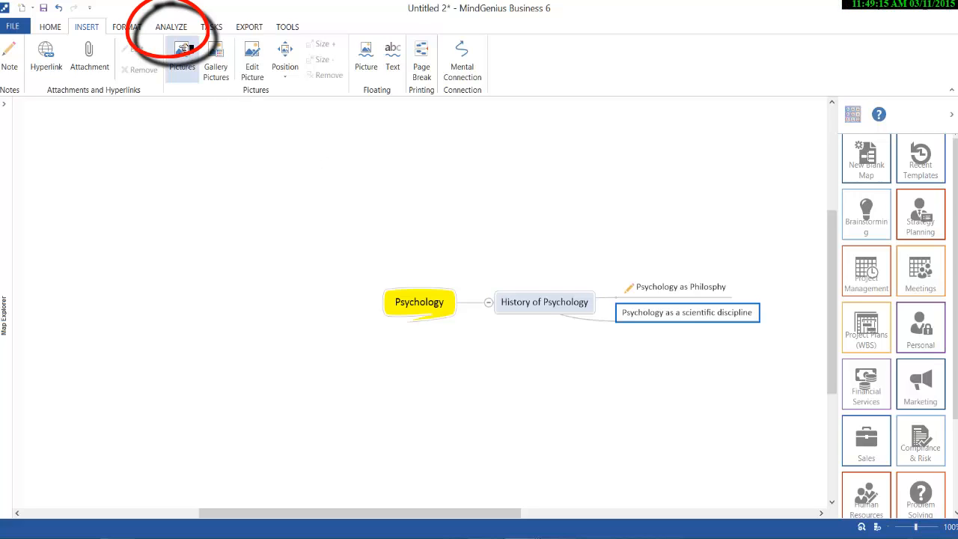
Open the map's category list for editing and rename the "Brainstorming" category group as "Essay Planning"
{"action": "left_click", "coordinate": [183, 30]}
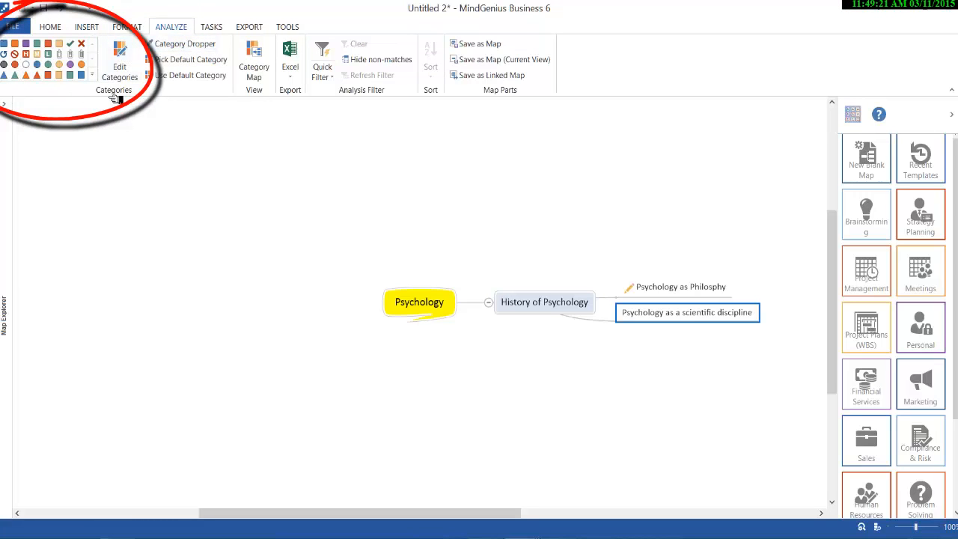
{"action": "left_click", "coordinate": [102, 82]}
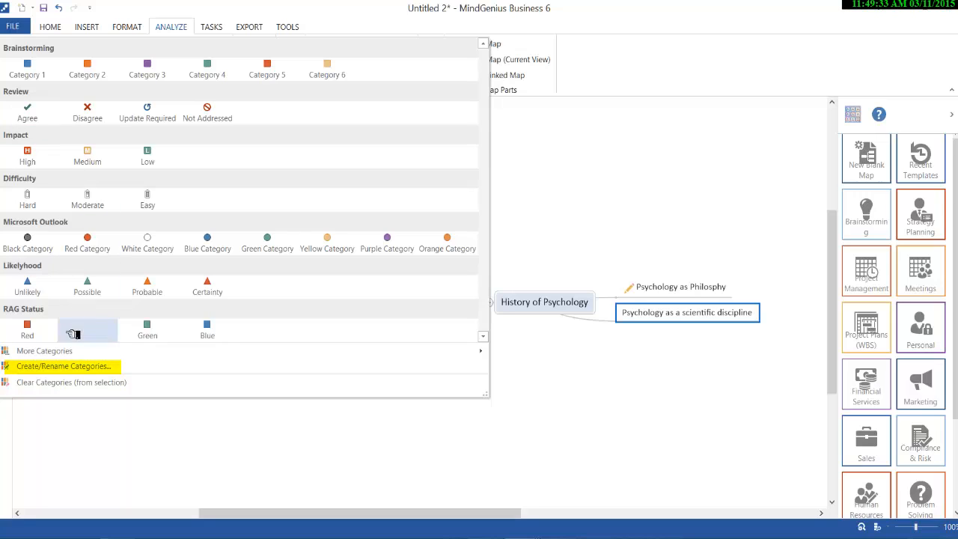
{"action": "left_click", "coordinate": [75, 372]}
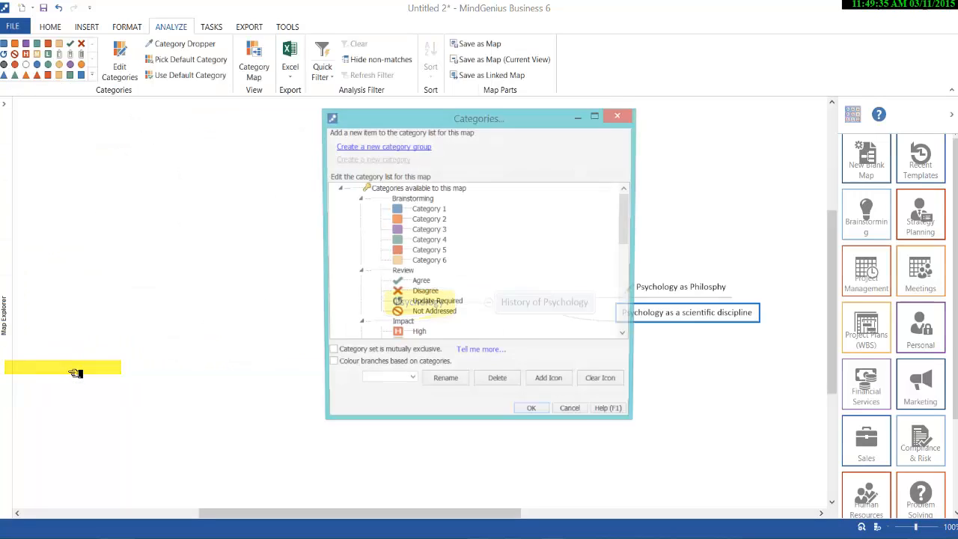
{"action": "left_click", "coordinate": [408, 195]}
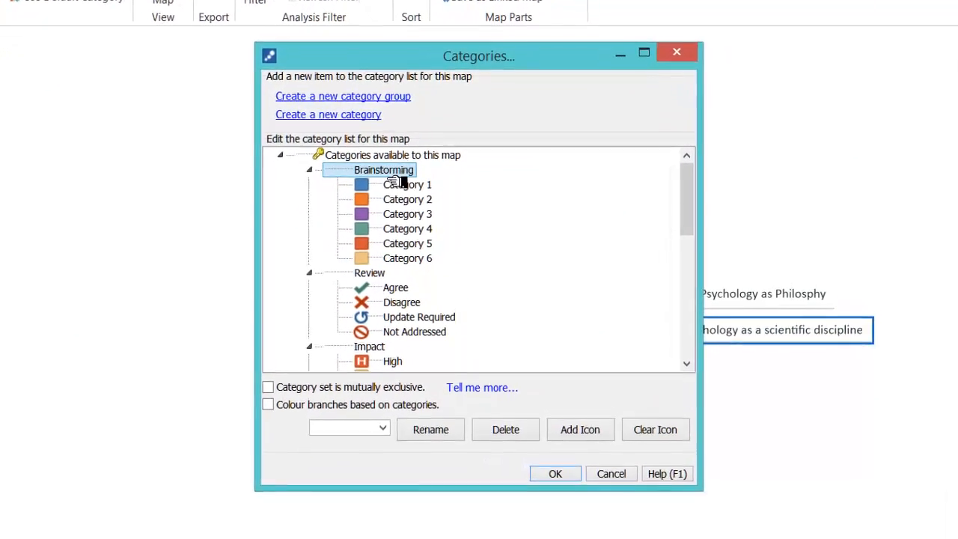
{"action": "left_click", "coordinate": [441, 447]}
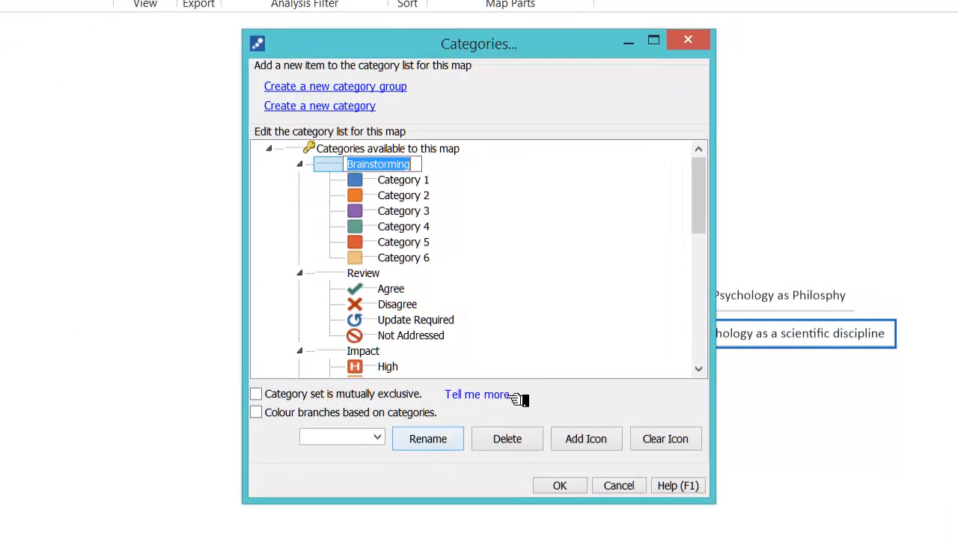
{"action": "type", "text": "Essay"}
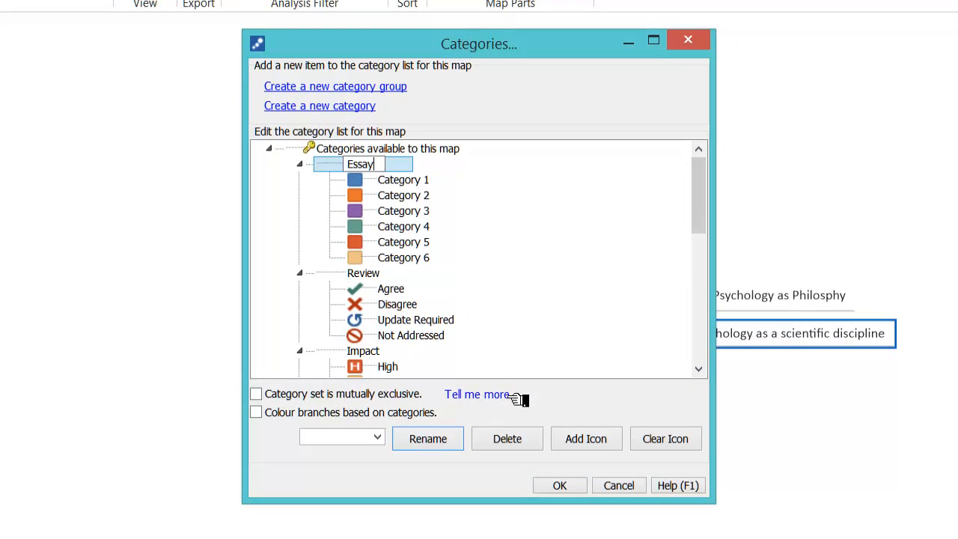
{"action": "type", "text": " Planni"}
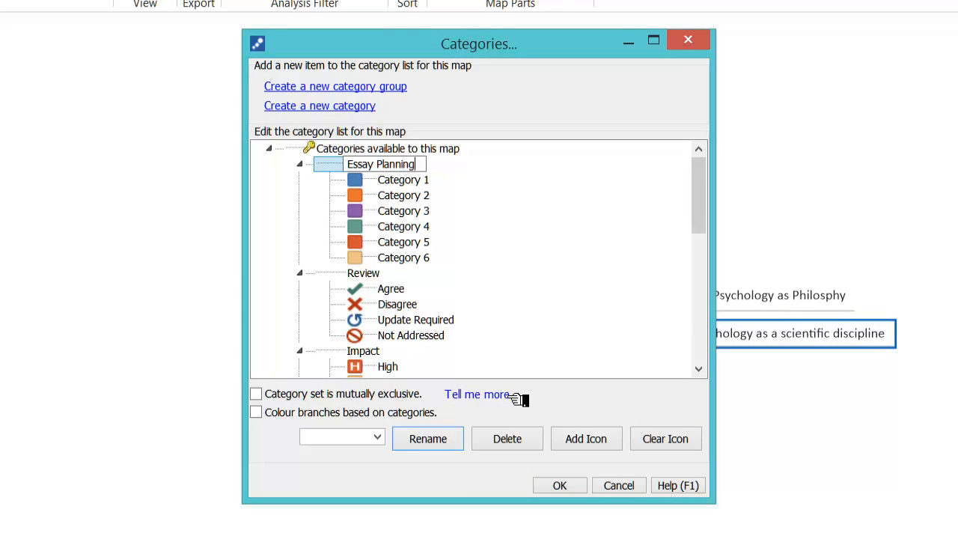
{"action": "type", "text": "ng"}
{"action": "key", "text": "Return"}
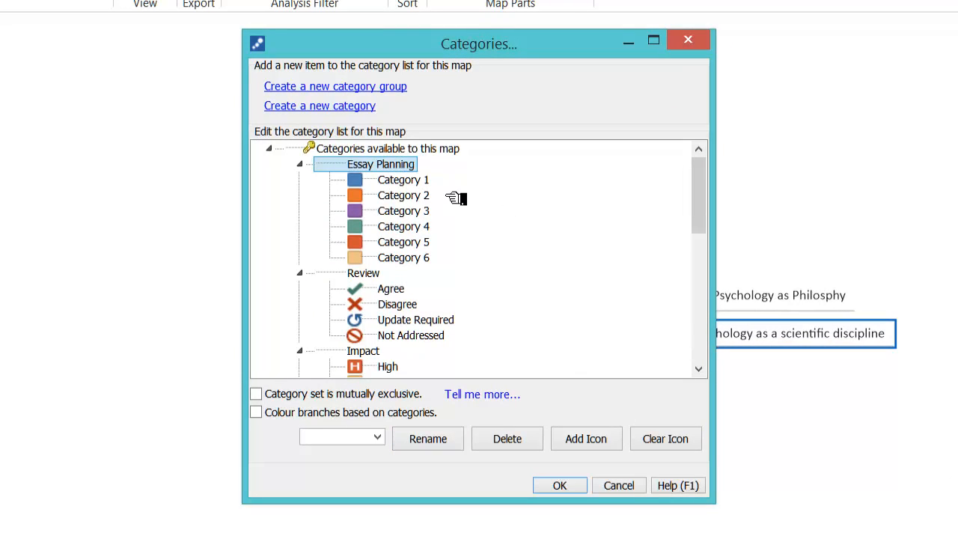
Rename Category 1 in the Essay Planning group as "Finished"
{"action": "left_click", "coordinate": [406, 179]}
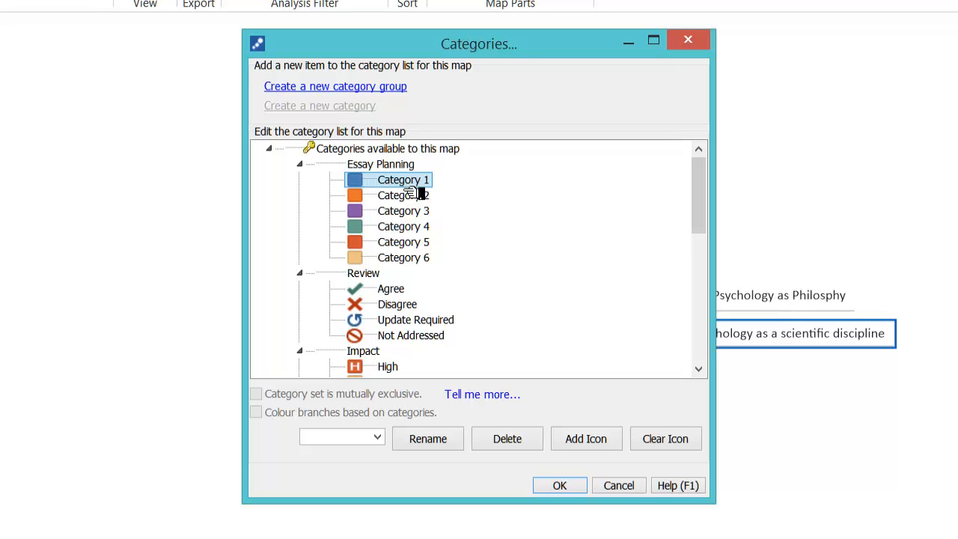
{"action": "left_click", "coordinate": [436, 442]}
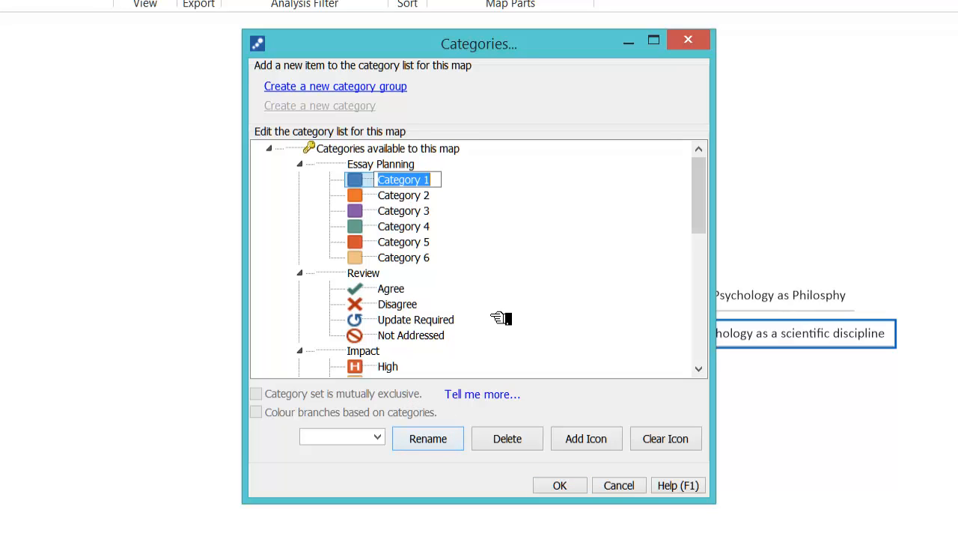
{"action": "key", "text": "BackSpace"}
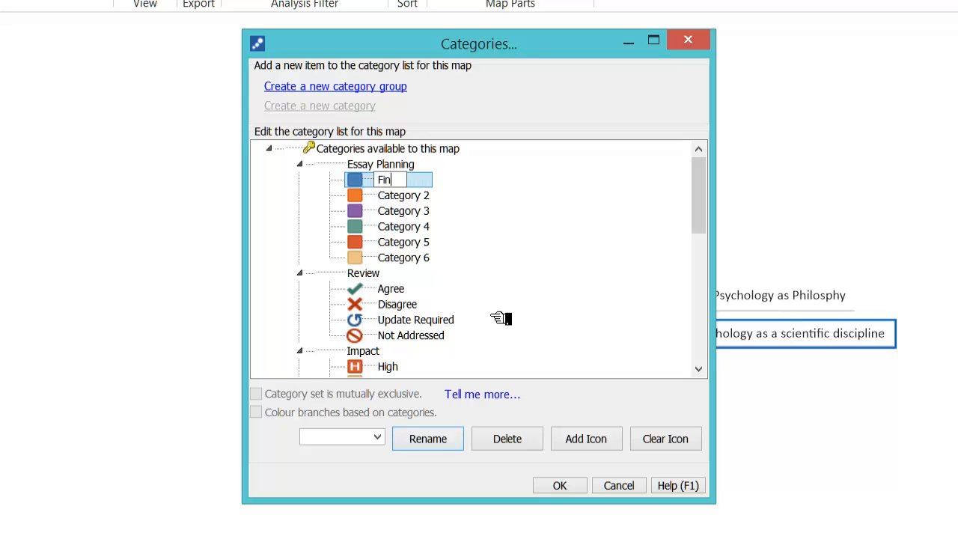
{"action": "type", "text": "Finished"}
{"action": "key", "text": "Return"}
Rename Category 2 in the Essay Planning group as "unfinished"
{"action": "left_click", "coordinate": [420, 199]}
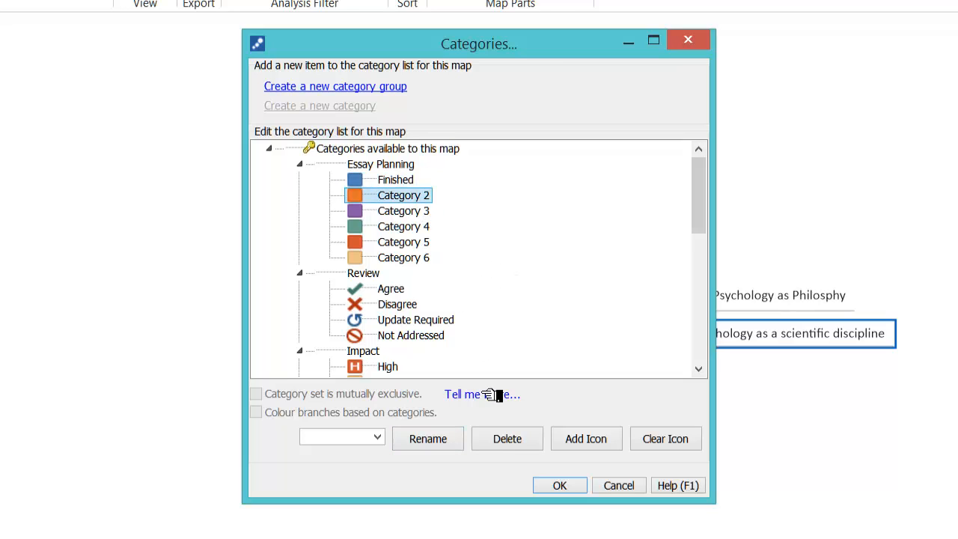
{"action": "left_click", "coordinate": [446, 441]}
{"action": "key", "text": "BackSpace"}
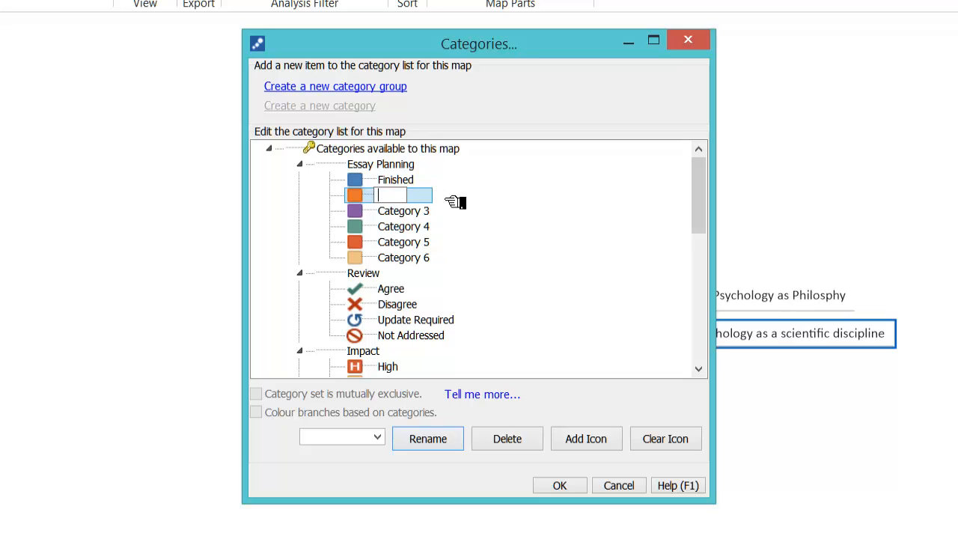
{"action": "type", "text": "unfinished"}
{"action": "key", "text": "Return"}
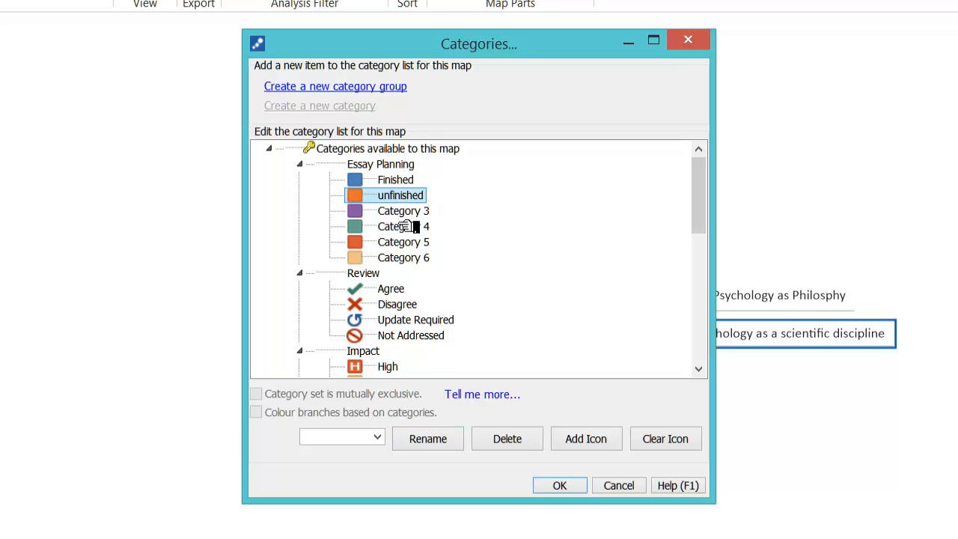
Rename Category 3 in the Essay Planning group as "do more research"
{"action": "left_click", "coordinate": [410, 214]}
{"action": "left_click", "coordinate": [454, 439]}
{"action": "type", "text": "do more research"}
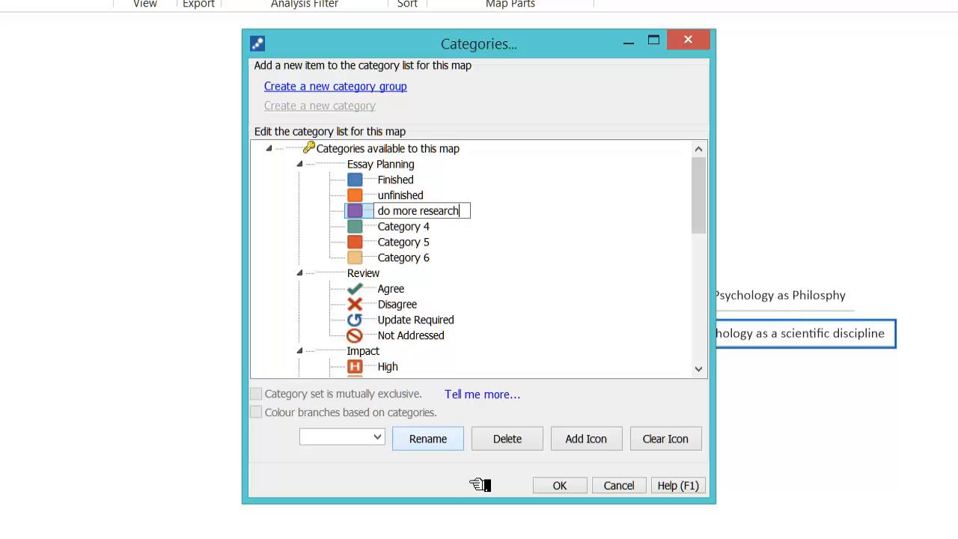
{"action": "key", "text": "Return"}
Rename Category 4 as "add source", accept the category changes and check the Essay Planning group in the category gallery
{"action": "left_click", "coordinate": [416, 230]}
{"action": "left_click", "coordinate": [448, 439]}
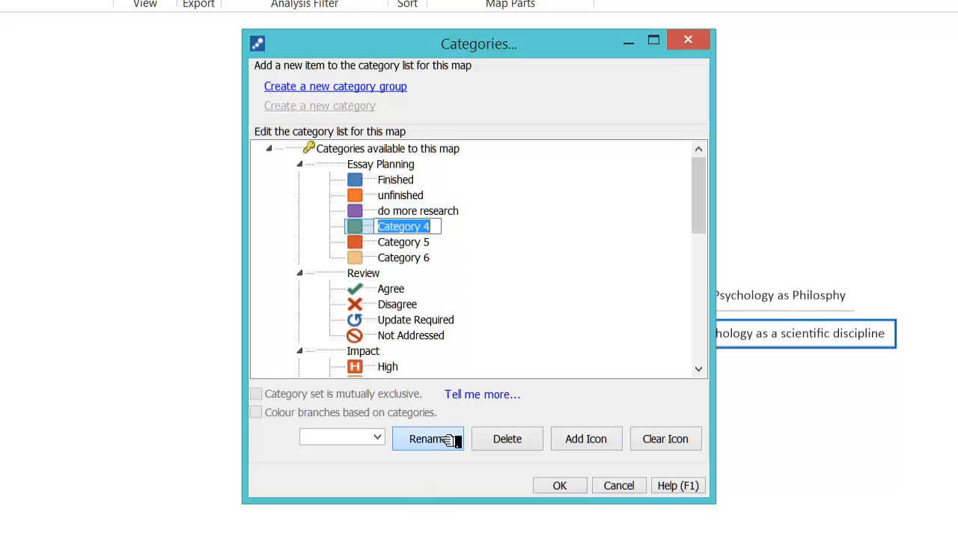
{"action": "type", "text": "add source"}
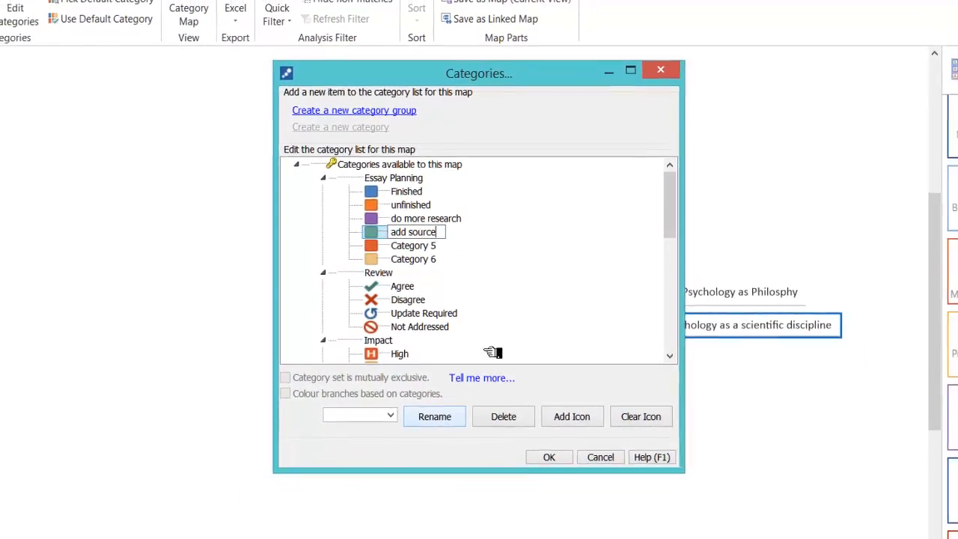
{"action": "key", "text": "Return"}
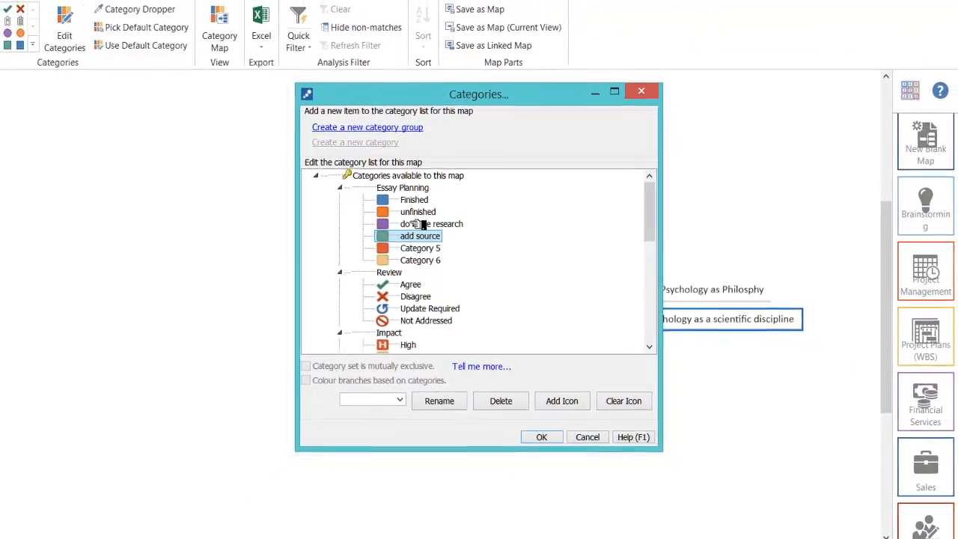
{"action": "left_click", "coordinate": [543, 441]}
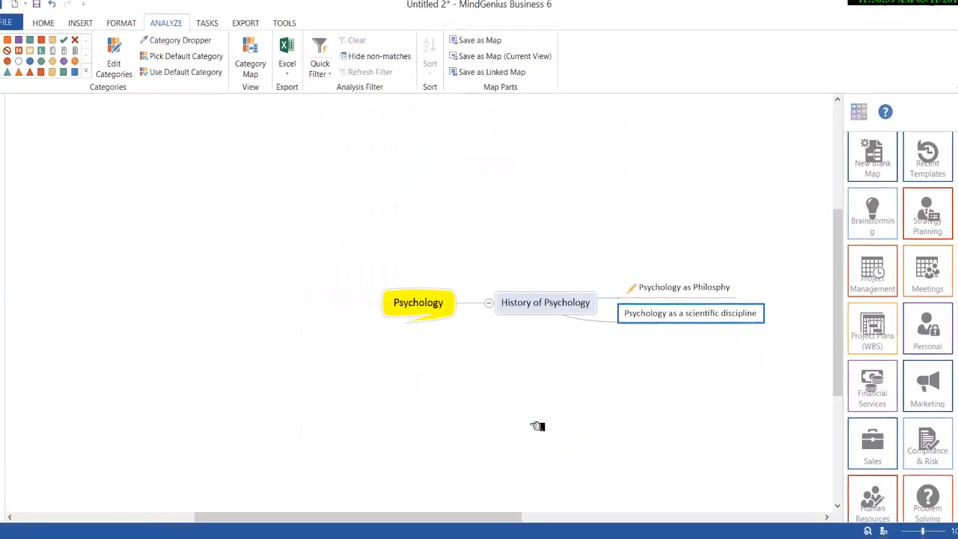
{"action": "left_click", "coordinate": [93, 76]}
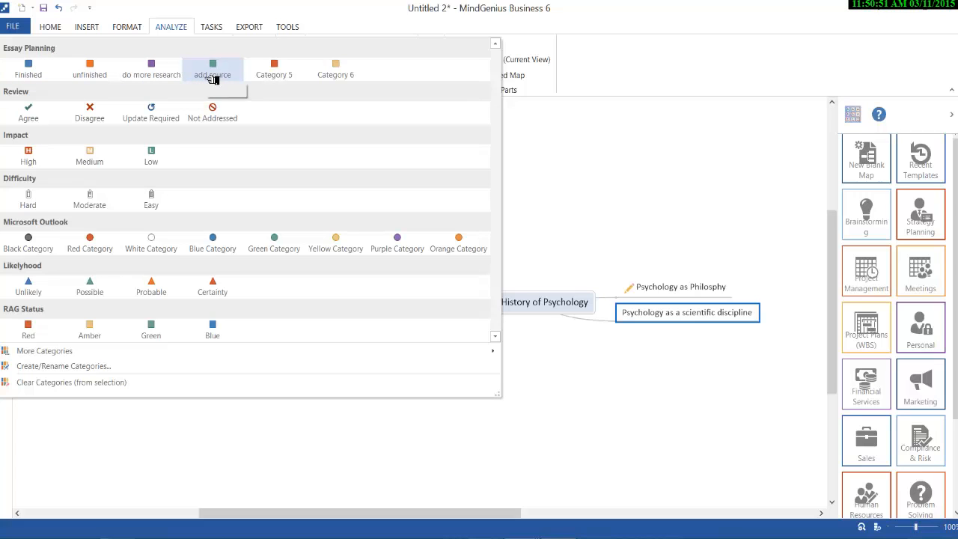
{"action": "left_click", "coordinate": [572, 66]}
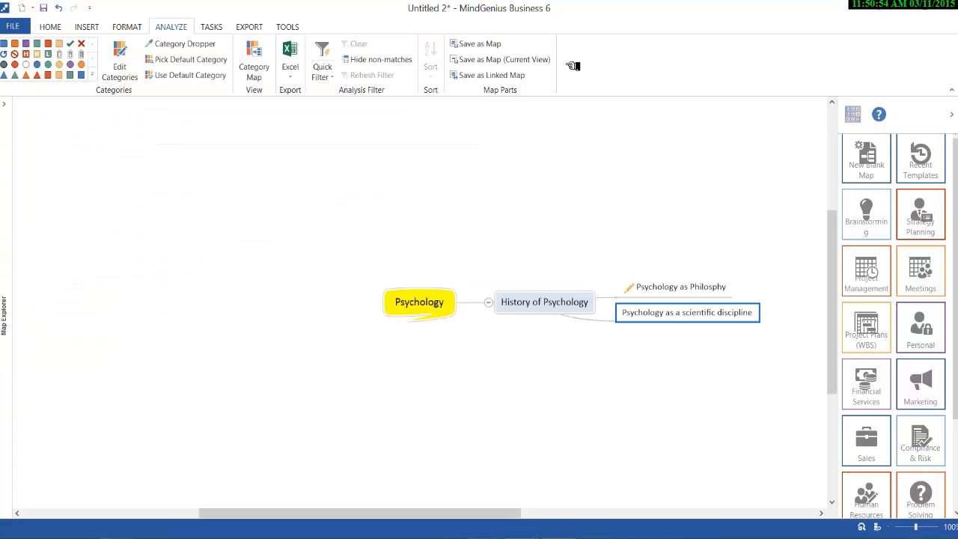
Apply the blue "Finished" category to the "Psychology as Philosphy" branch with the Category Dropper, and turn the dropper off
{"action": "left_click", "coordinate": [679, 293]}
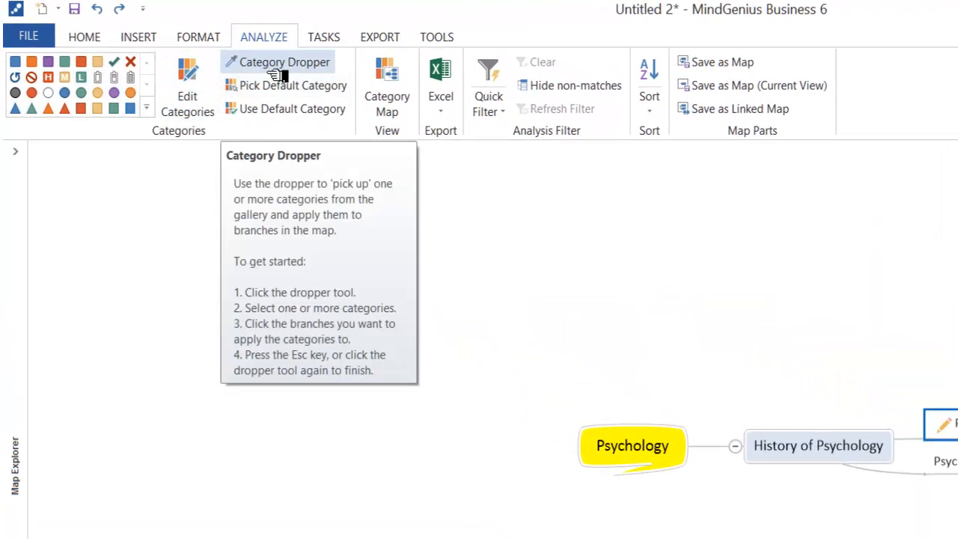
{"action": "left_click", "coordinate": [282, 73]}
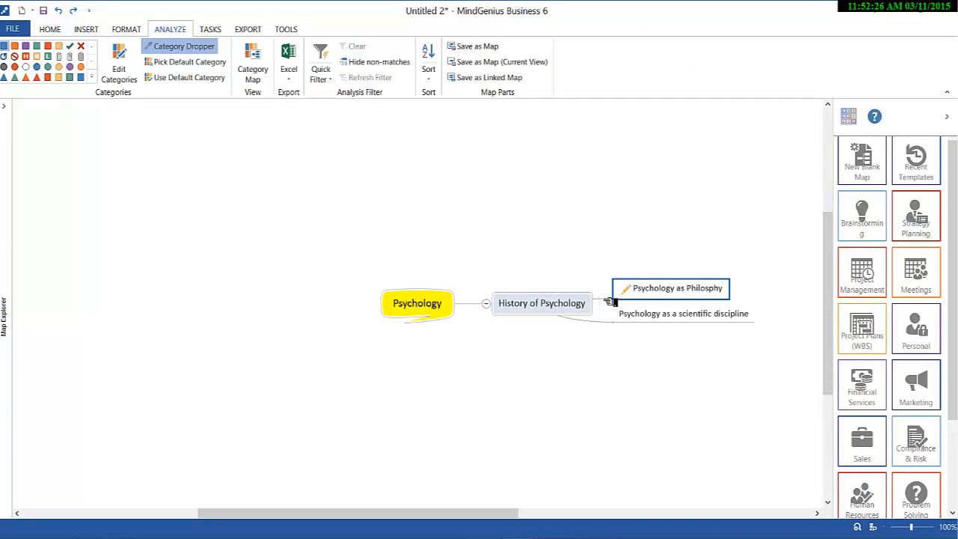
{"action": "left_click", "coordinate": [629, 292]}
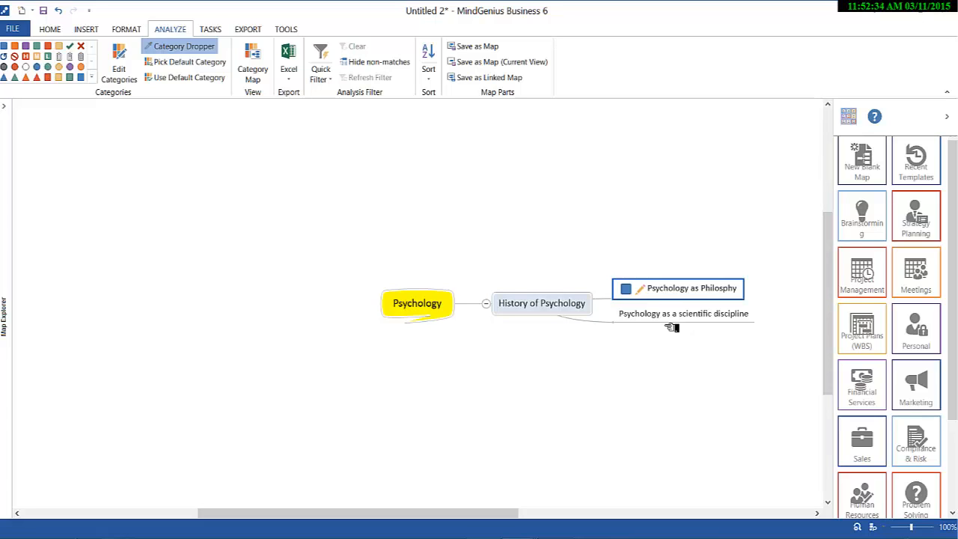
{"action": "left_click", "coordinate": [187, 48]}
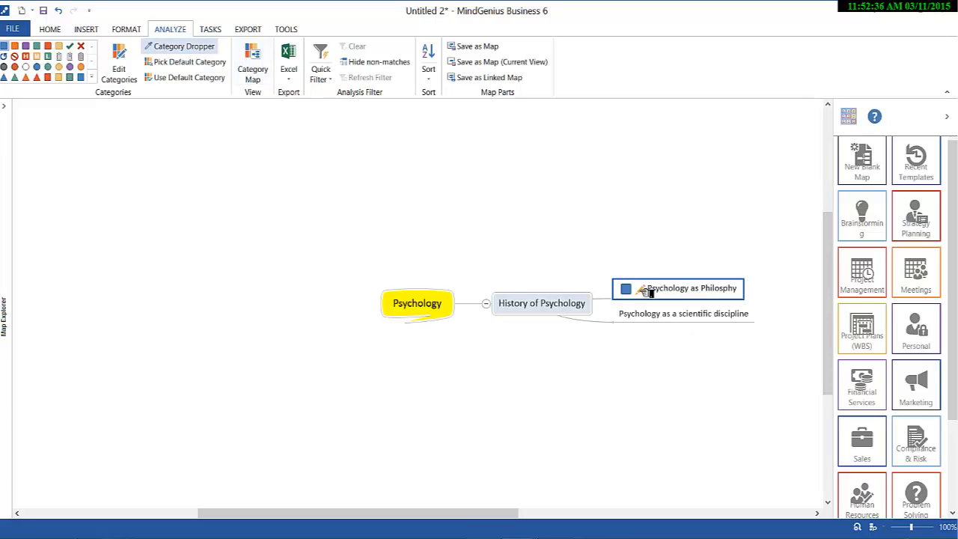
Assign the orange "unfinished" category to the "Psychology as a scientific discipline" branch
{"action": "left_click", "coordinate": [684, 320]}
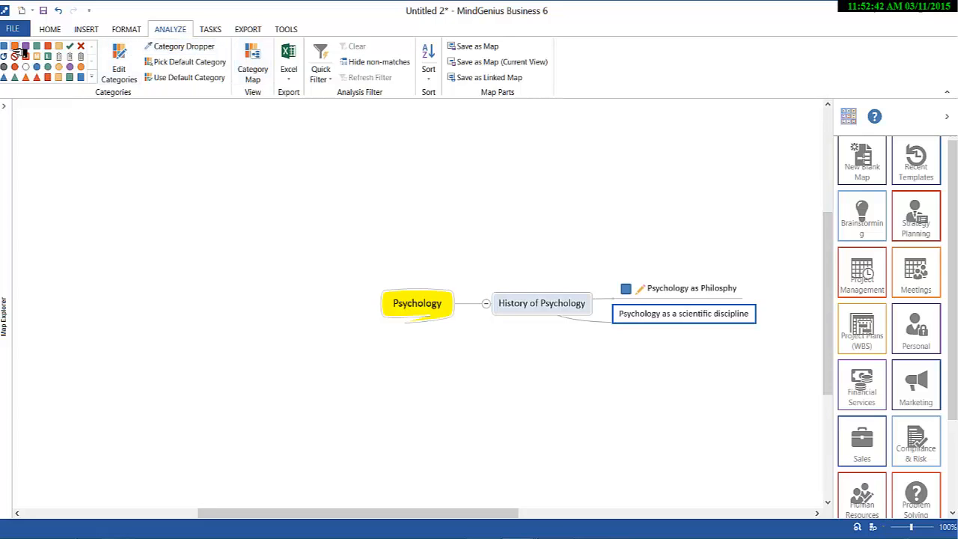
{"action": "left_click", "coordinate": [15, 48]}
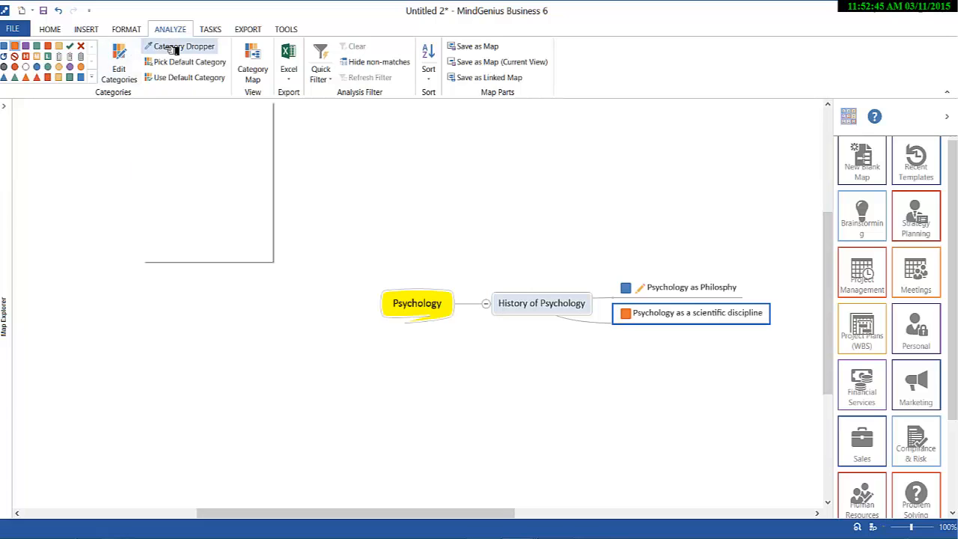
{"action": "left_click", "coordinate": [176, 47]}
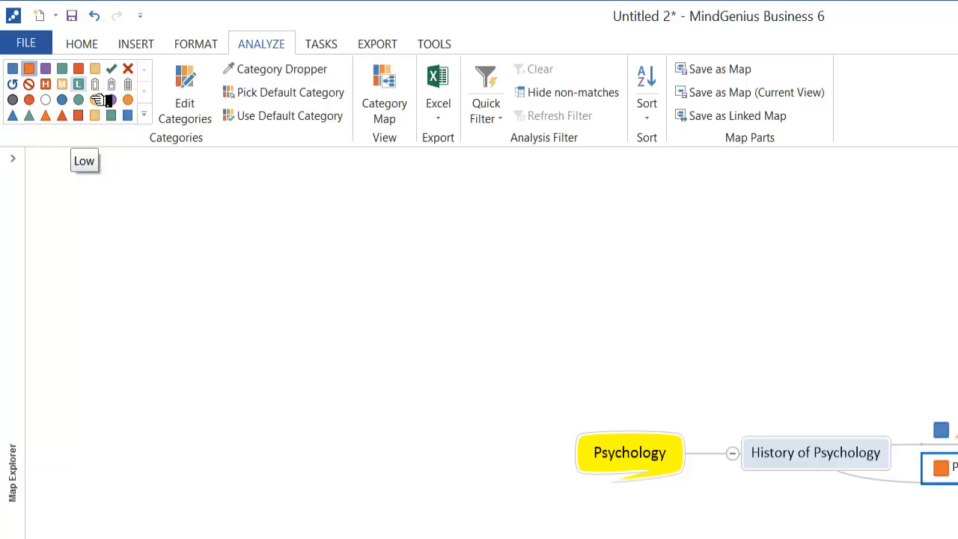
Check the selectable default categories, turn on the use of default categories and review the available branch sort criteria
{"action": "left_click", "coordinate": [291, 110]}
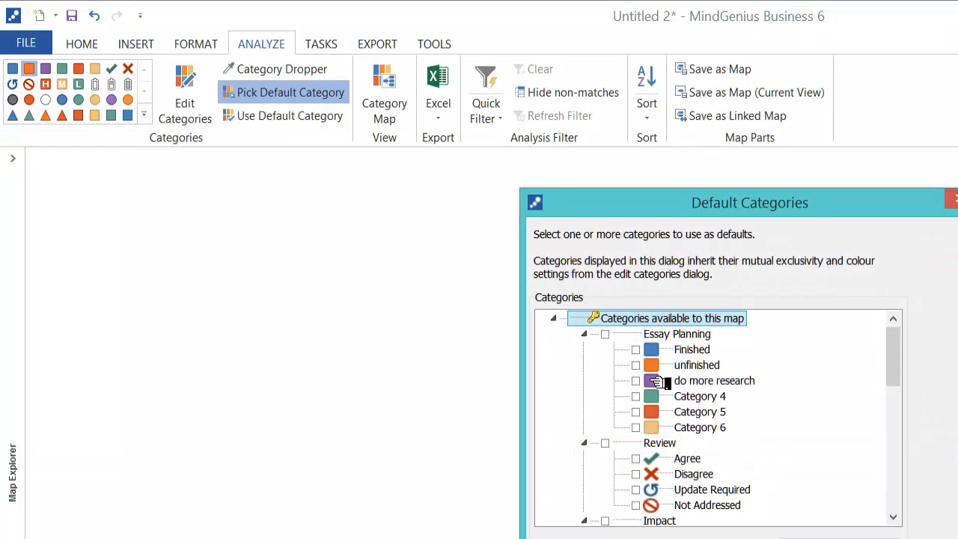
{"action": "left_click", "coordinate": [867, 538]}
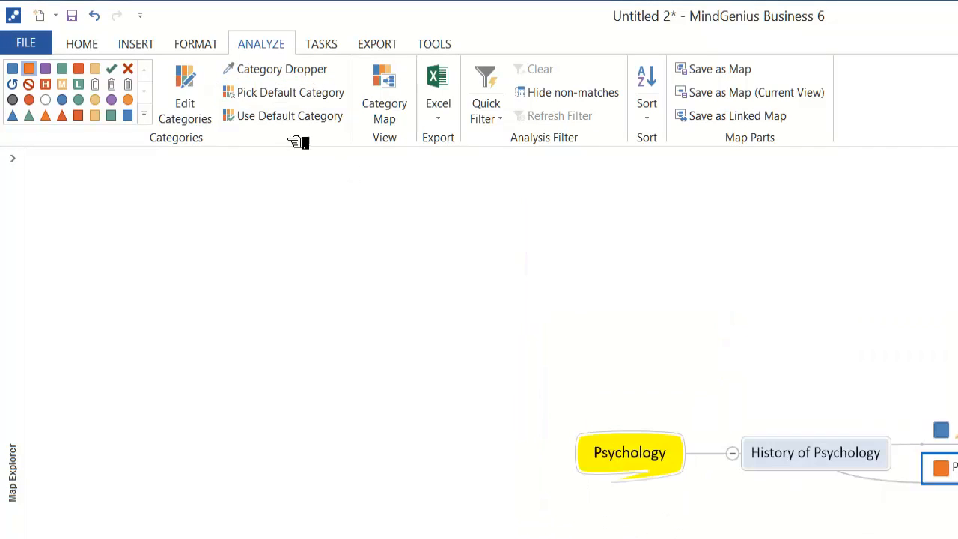
{"action": "left_click", "coordinate": [294, 127]}
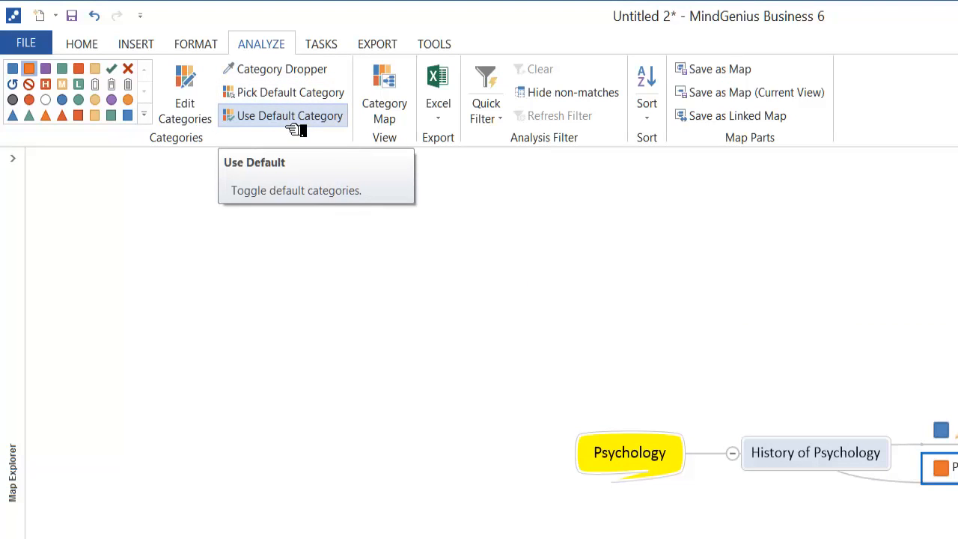
{"action": "left_click", "coordinate": [655, 114]}
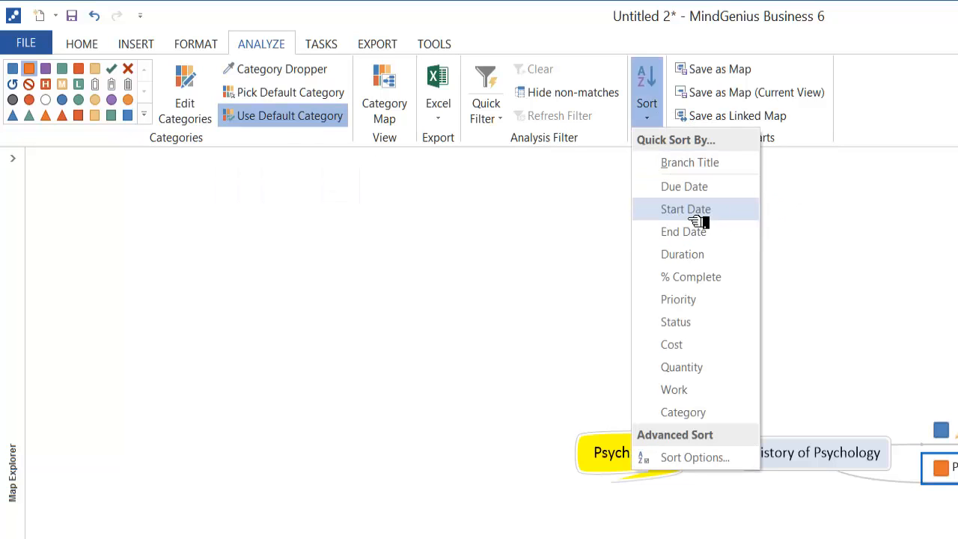
{"action": "left_click", "coordinate": [861, 194]}
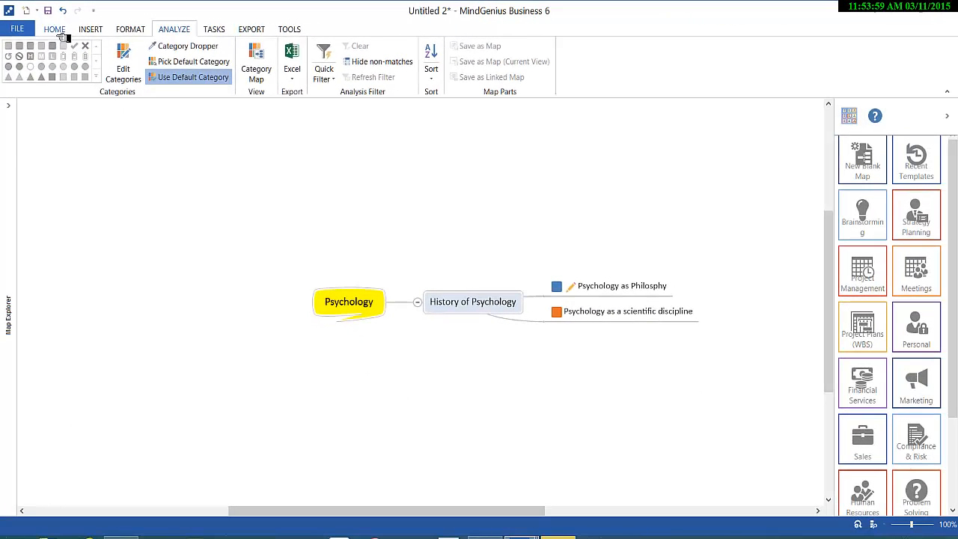
Collapse the Templates and Essentials pane, select the central Psychology topic and check its Map Explorer view
{"action": "left_click", "coordinate": [60, 36]}
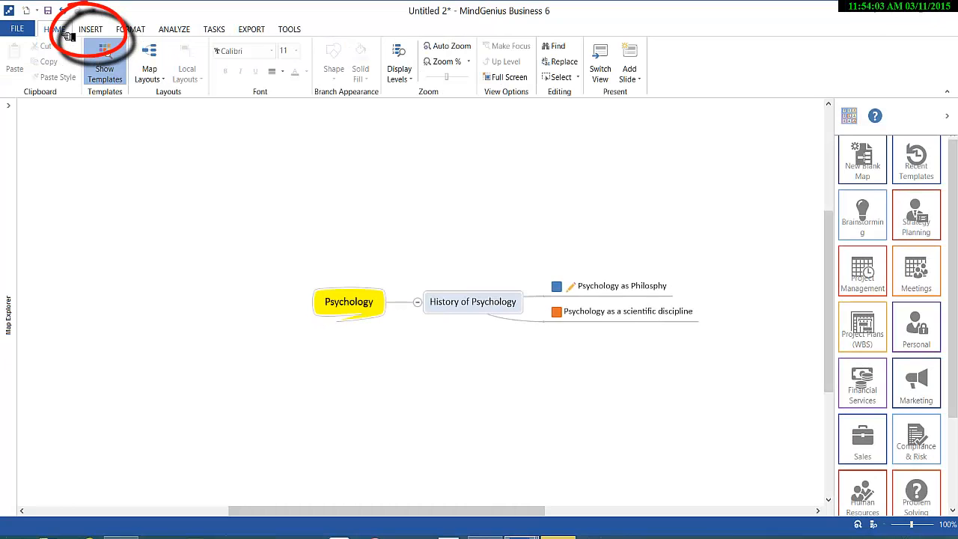
{"action": "left_click", "coordinate": [96, 37]}
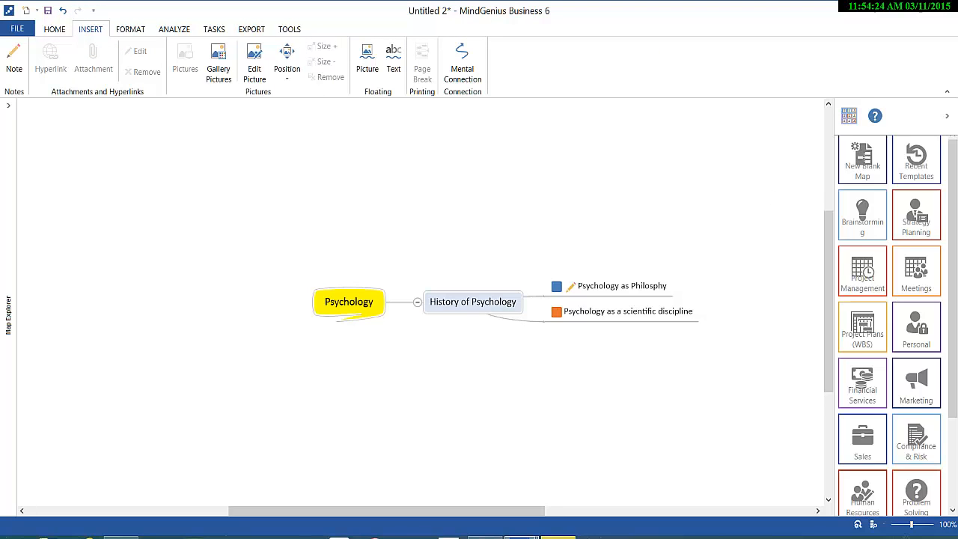
{"action": "left_click", "coordinate": [947, 116]}
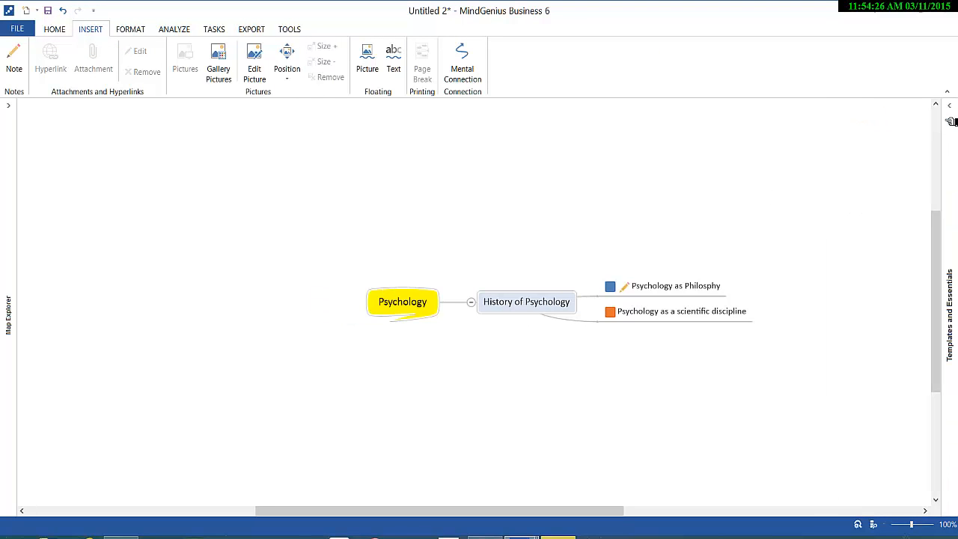
{"action": "left_click", "coordinate": [401, 306]}
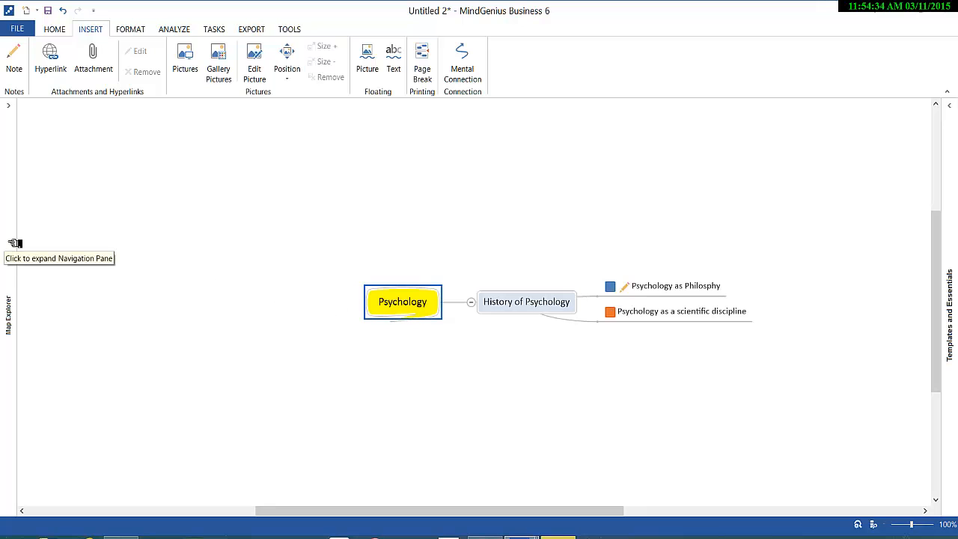
{"action": "left_click", "coordinate": [8, 106]}
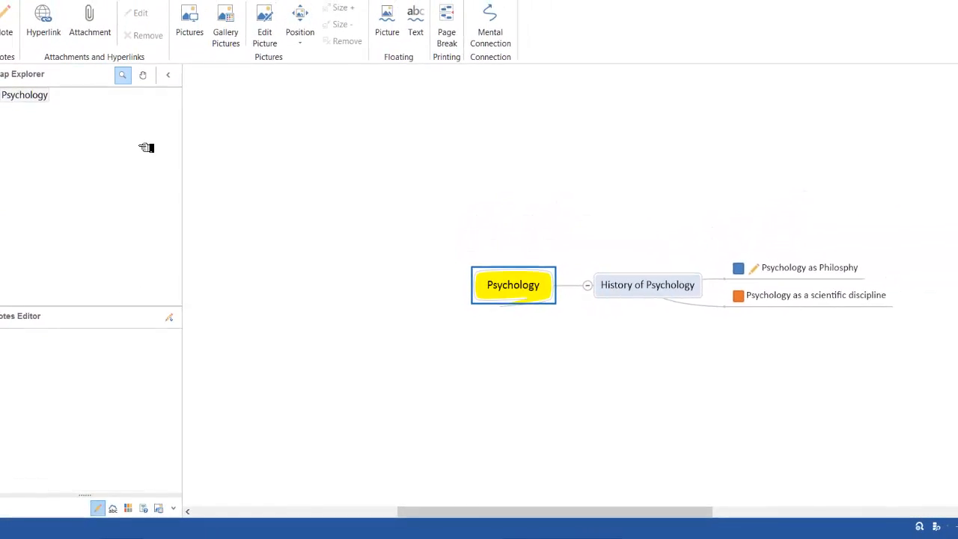
{"action": "left_click", "coordinate": [167, 74]}
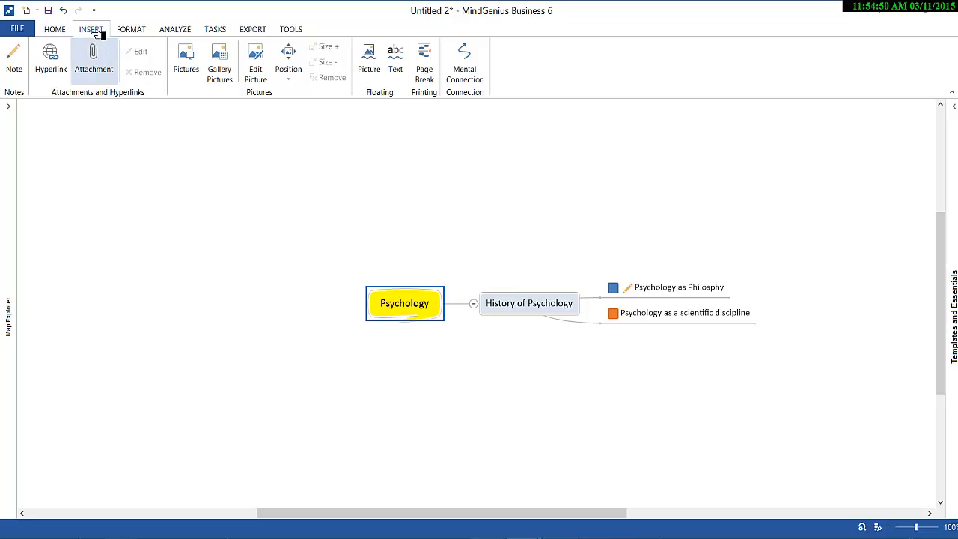
Browse the picture gallery's folders and the images in its People folder, and collapse the Map Explorer pane
{"action": "left_click", "coordinate": [224, 60]}
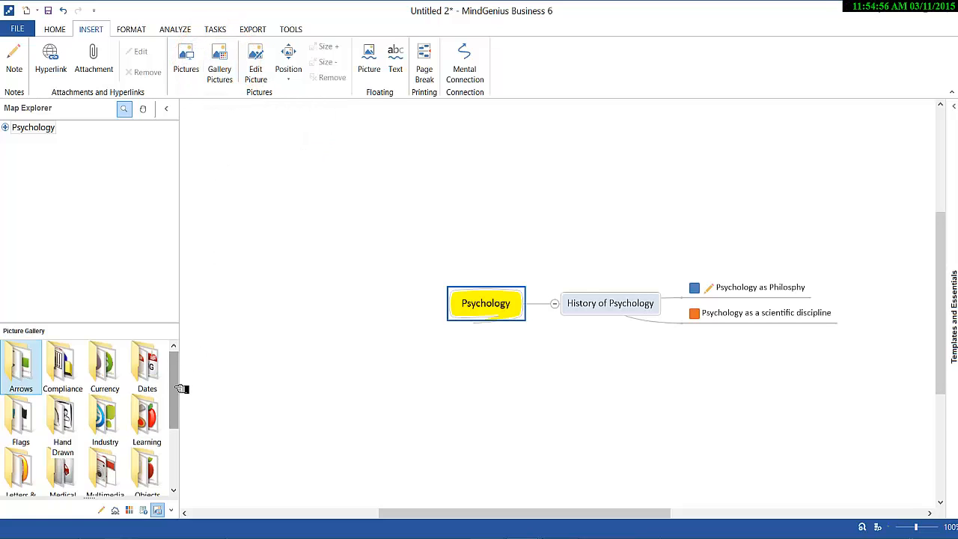
{"action": "left_click_drag", "start_coordinate": [180, 388], "coordinate": [181, 458]}
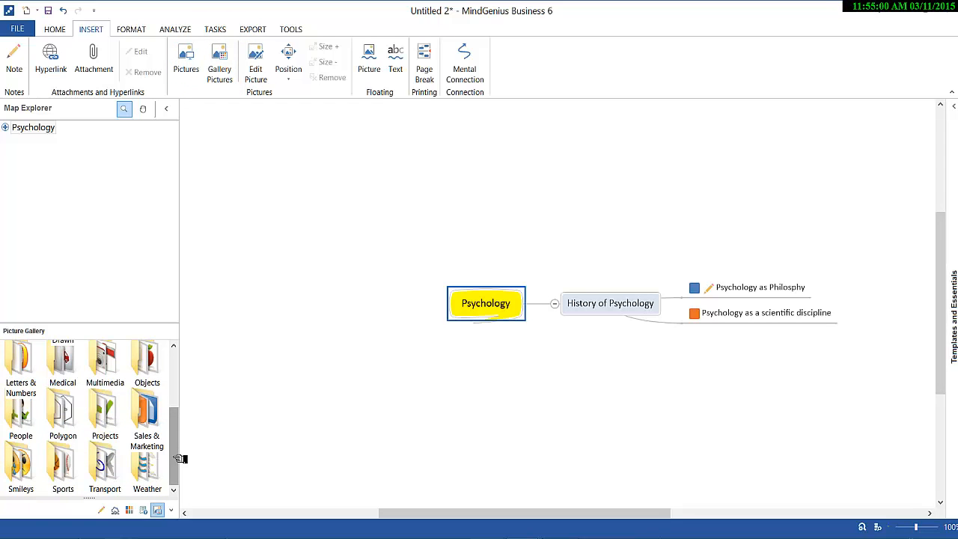
{"action": "double_click", "coordinate": [23, 410]}
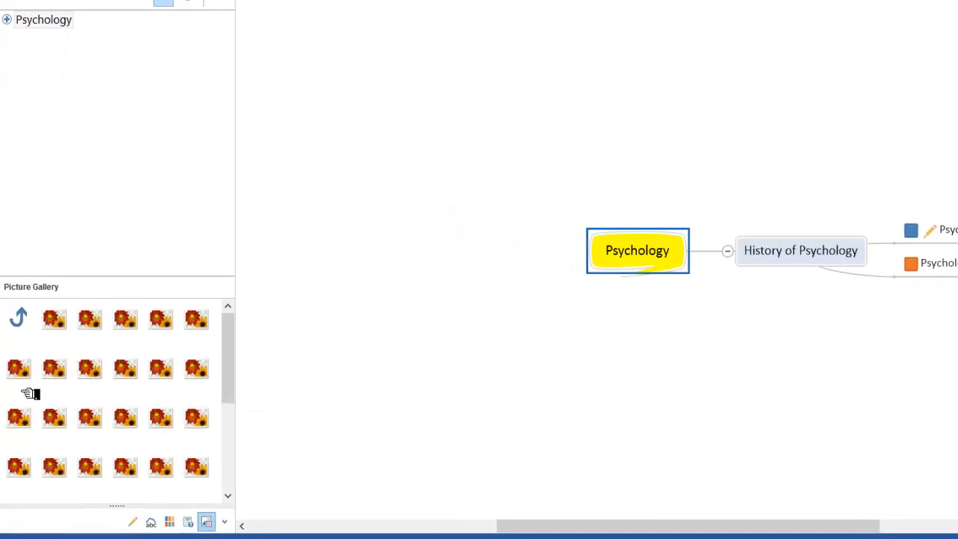
{"action": "left_click_drag", "start_coordinate": [254, 332], "coordinate": [279, 481]}
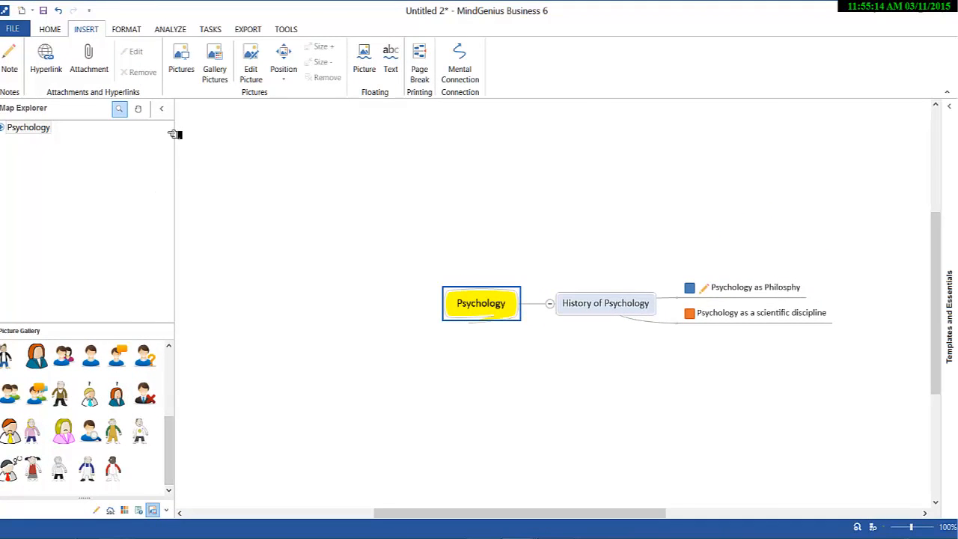
{"action": "left_click", "coordinate": [162, 109]}
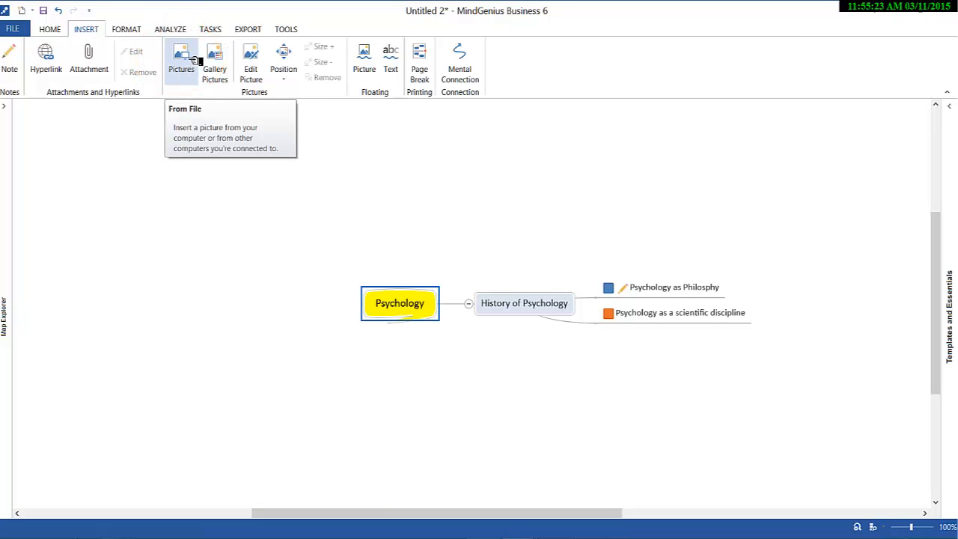
Insert the picture of a head with a coloured brain from the Pictures folder into the Psychology topic
{"action": "left_click", "coordinate": [197, 60]}
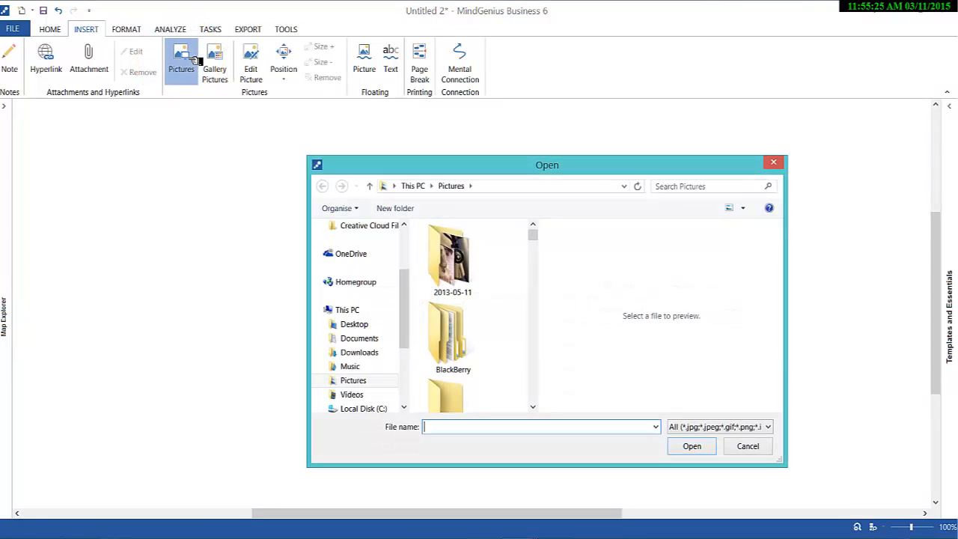
{"action": "left_click_drag", "start_coordinate": [534, 241], "coordinate": [538, 361]}
{"action": "double_click", "coordinate": [466, 263]}
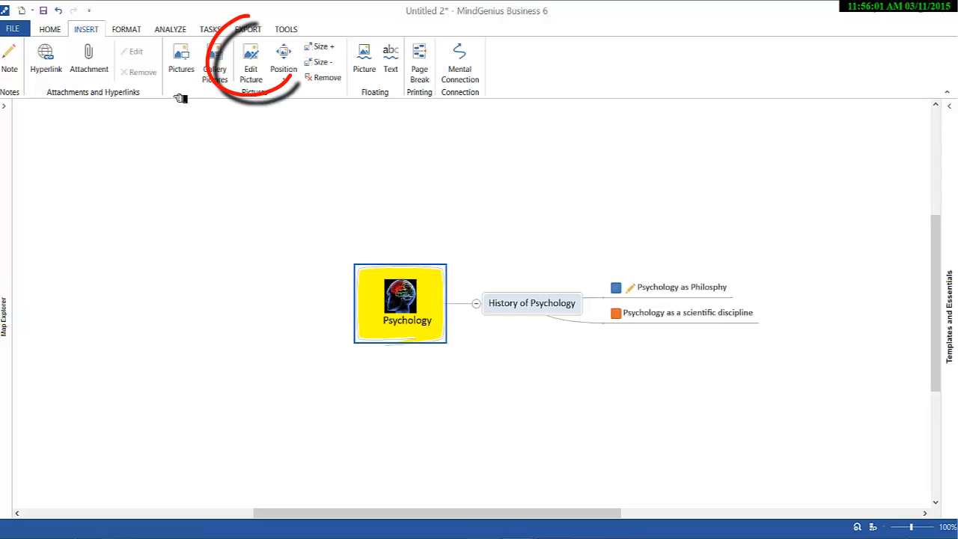
Set the Psychology topic's picture placement to Right
{"action": "left_click", "coordinate": [254, 69]}
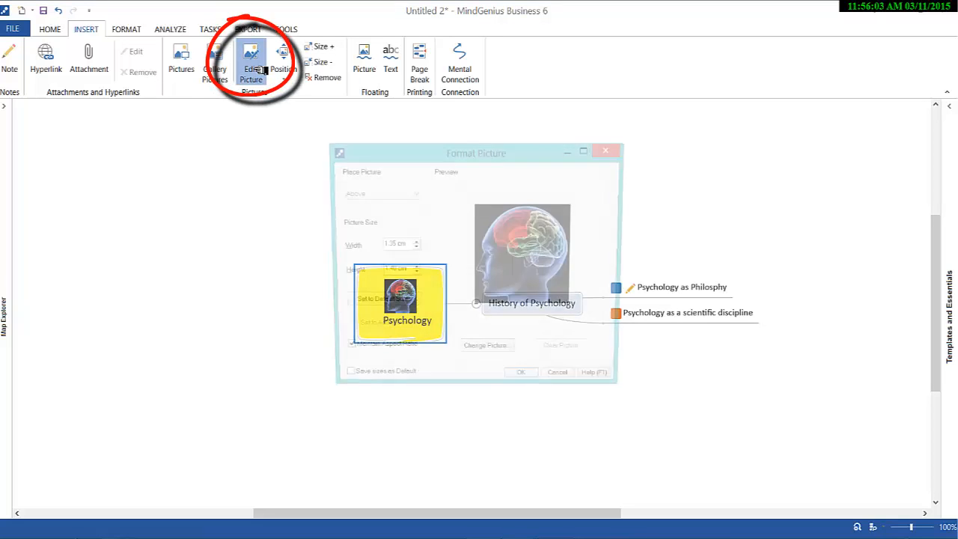
{"action": "left_click", "coordinate": [404, 196]}
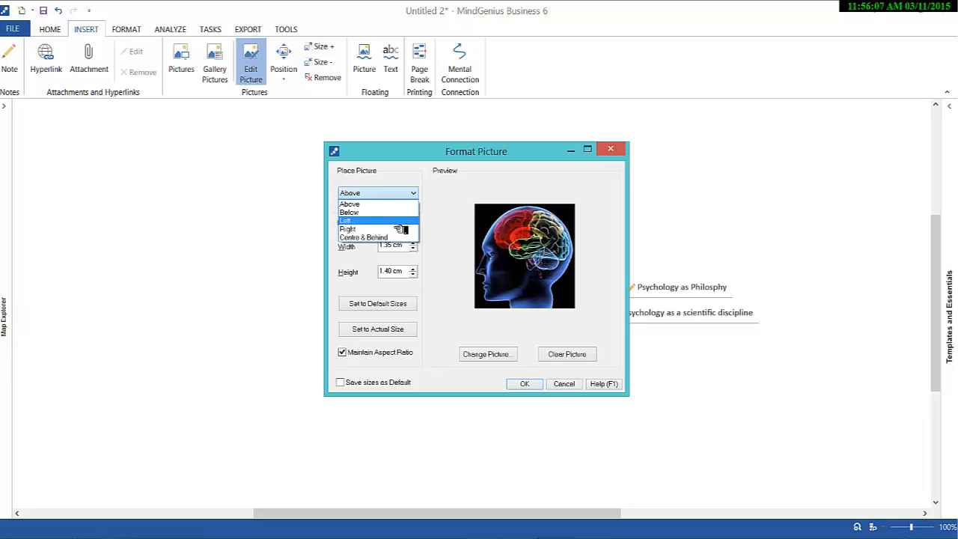
{"action": "left_click", "coordinate": [398, 229]}
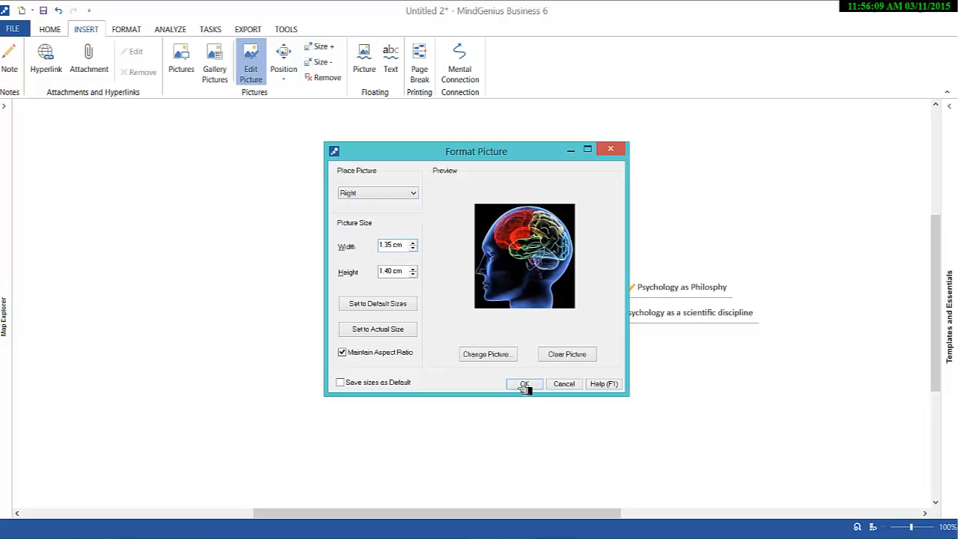
{"action": "left_click", "coordinate": [524, 383]}
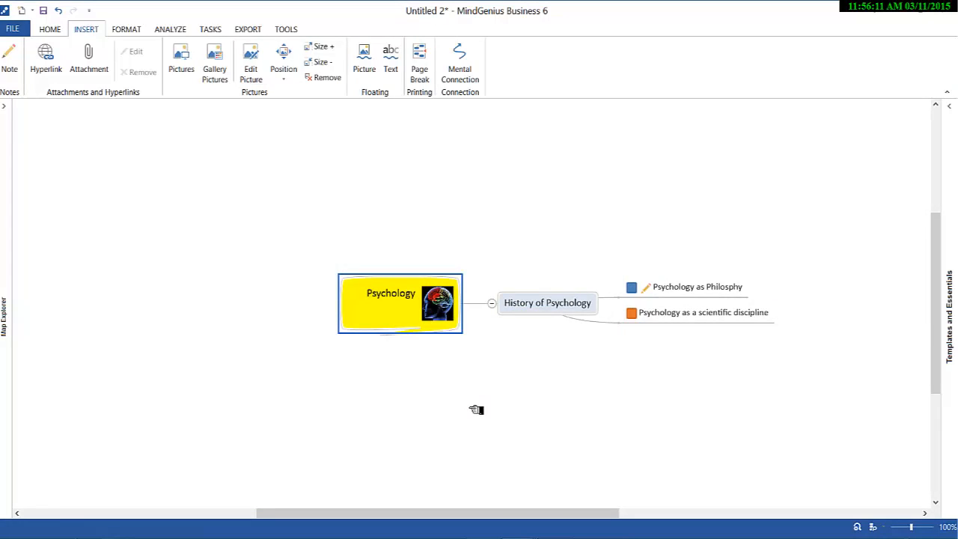
Set the picture placement to Below for the central Psychology topic
{"action": "left_click", "coordinate": [252, 73]}
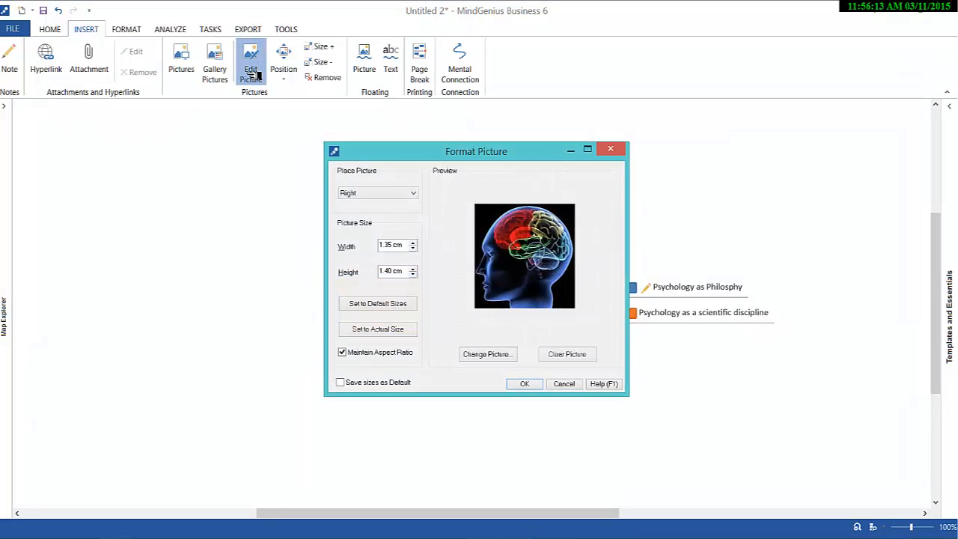
{"action": "left_click", "coordinate": [372, 193]}
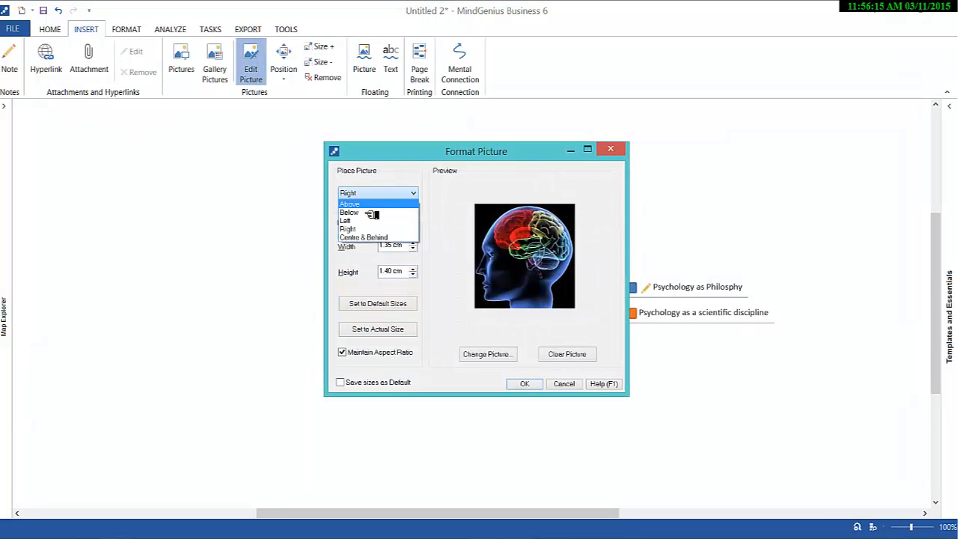
{"action": "left_click", "coordinate": [372, 213]}
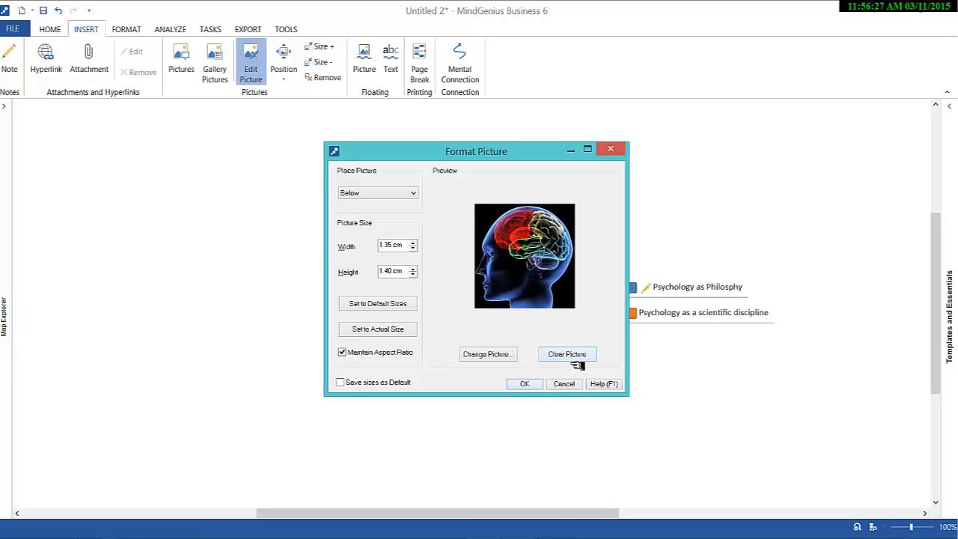
{"action": "left_click", "coordinate": [524, 384]}
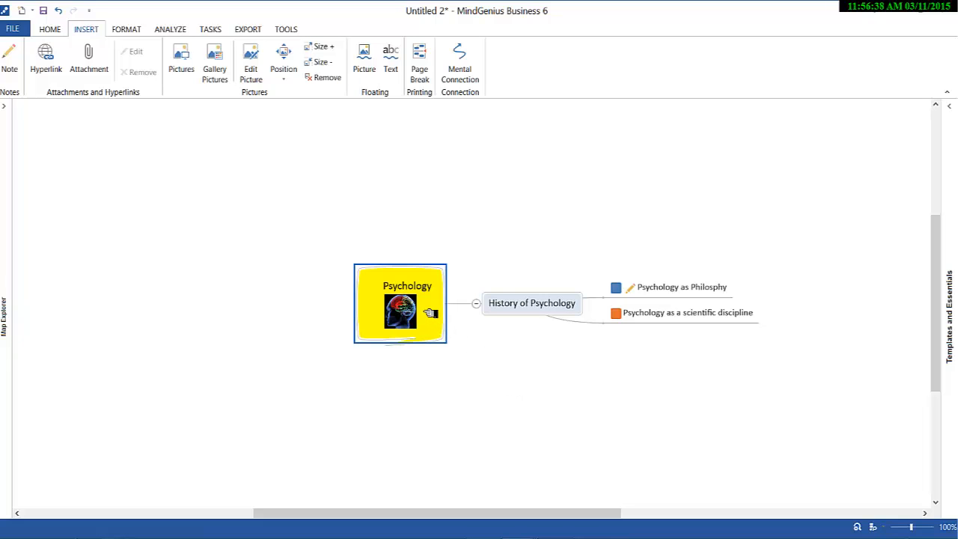
{"action": "left_click", "coordinate": [475, 369]}
Add a new child branch titled "Branches of psychology" to the central Psychology topic
{"action": "left_click", "coordinate": [430, 313]}
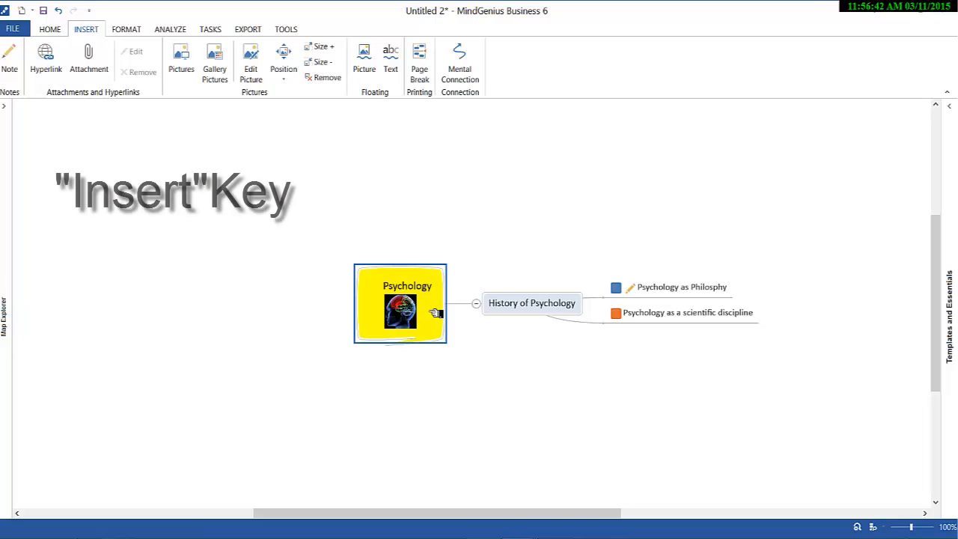
{"action": "key", "text": "Insert"}
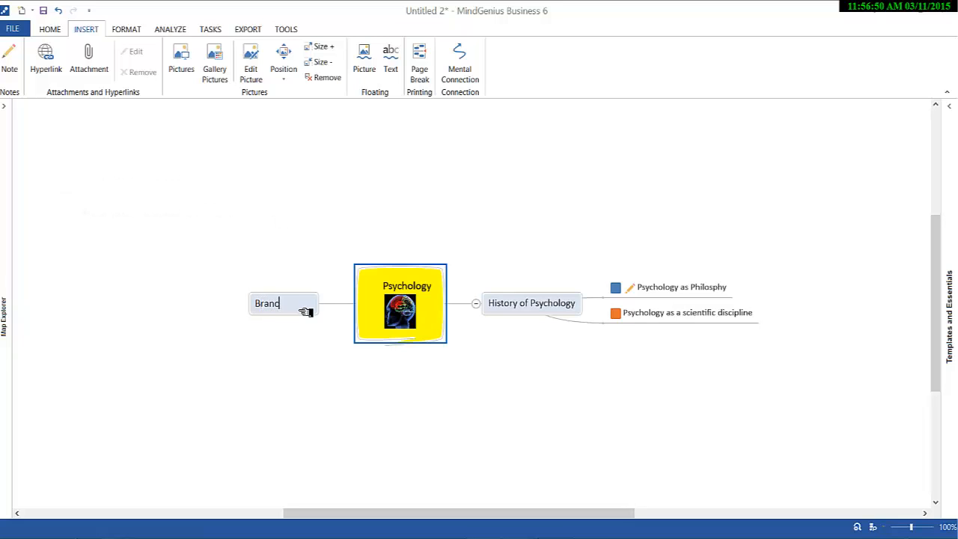
{"action": "type", "text": "Branches of psych"}
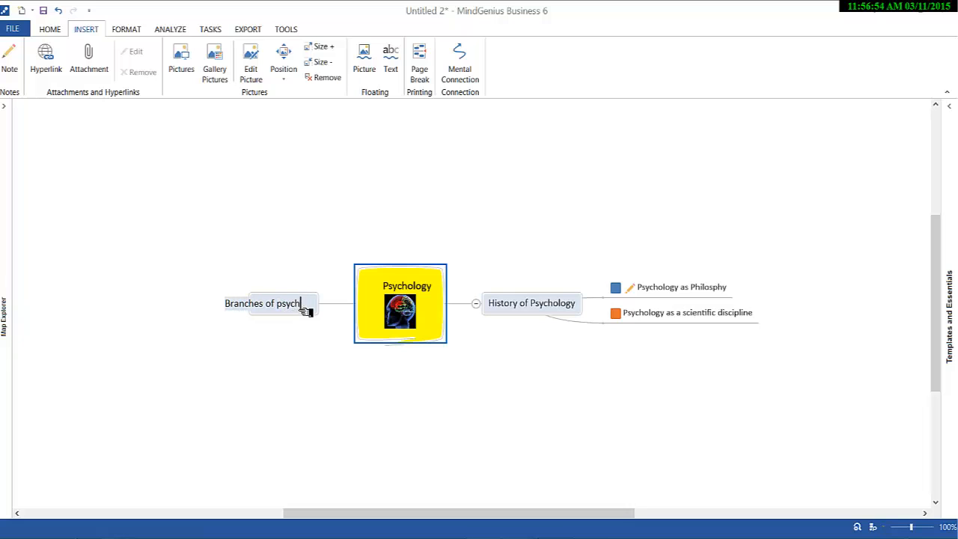
{"action": "type", "text": "ology"}
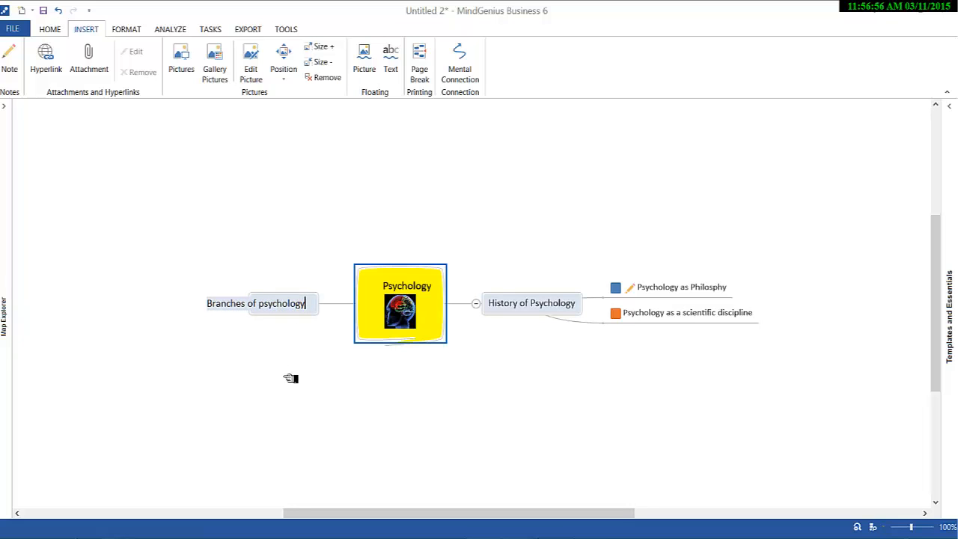
{"action": "left_click", "coordinate": [291, 378]}
Move the "Branches of psychology" branch to the opposite side of the Psychology topic and back again
{"action": "left_click", "coordinate": [292, 307]}
{"action": "left_click_drag", "start_coordinate": [293, 308], "coordinate": [544, 303]}
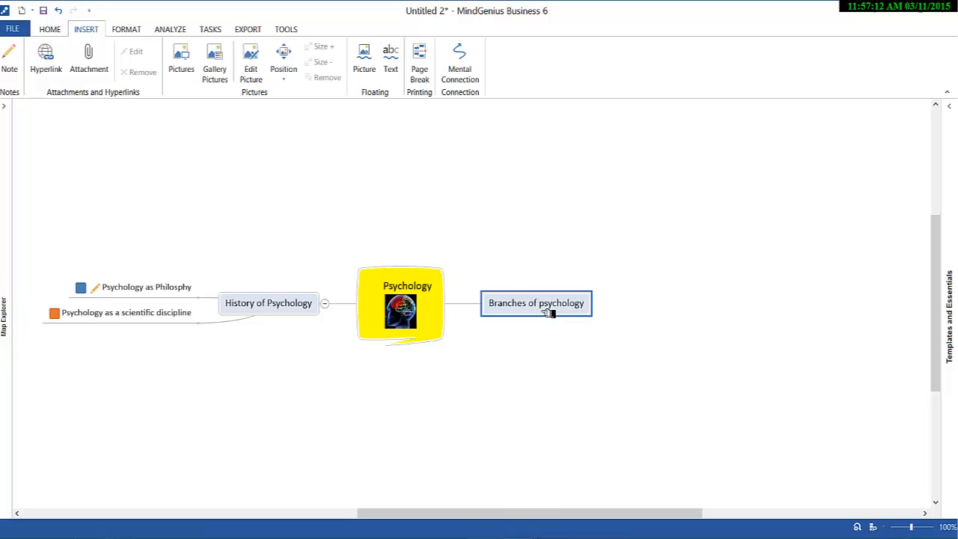
{"action": "left_click_drag", "start_coordinate": [548, 315], "coordinate": [320, 293]}
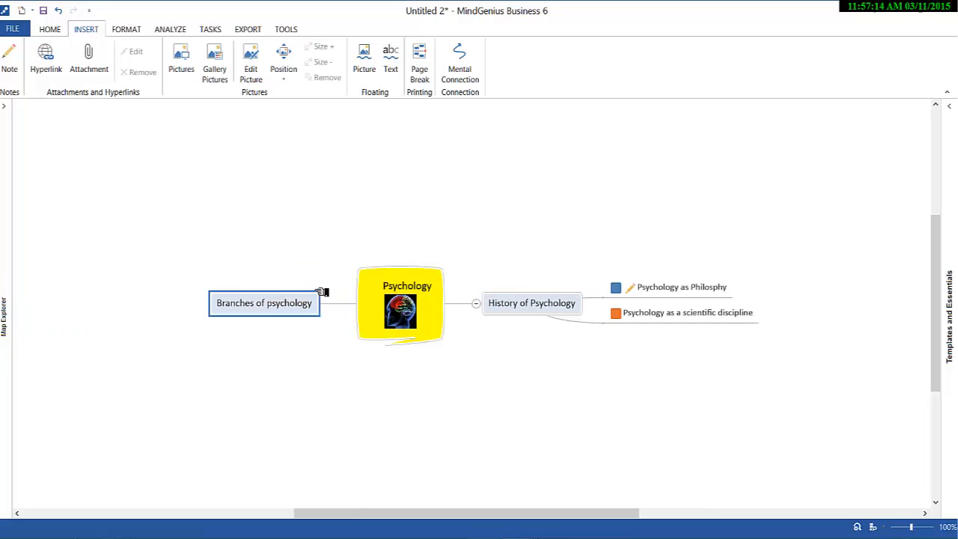
{"action": "left_click", "coordinate": [538, 311]}
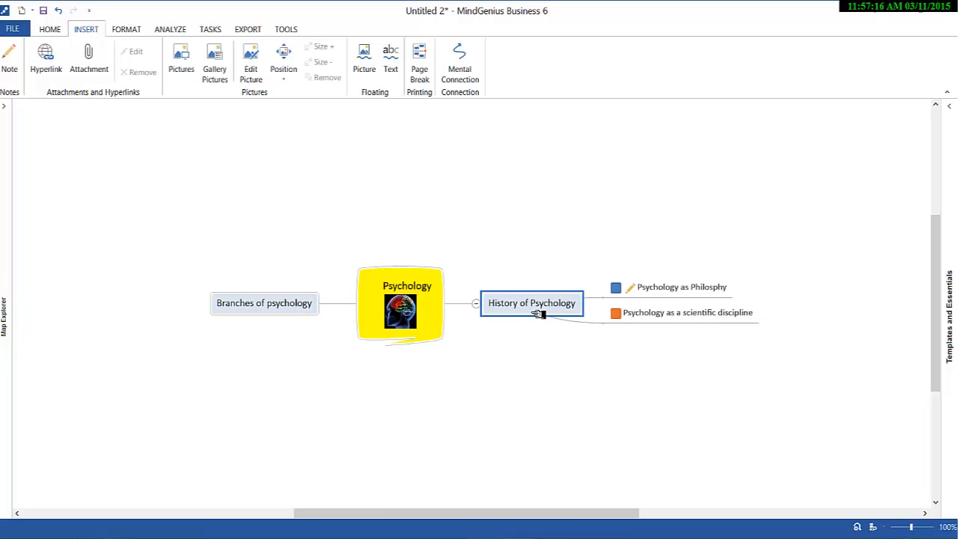
Draw a mental connection from the "Branches of psychology" branch to the "Psychology as Philosphy" branch and label it "connection"
{"action": "left_click", "coordinate": [257, 305]}
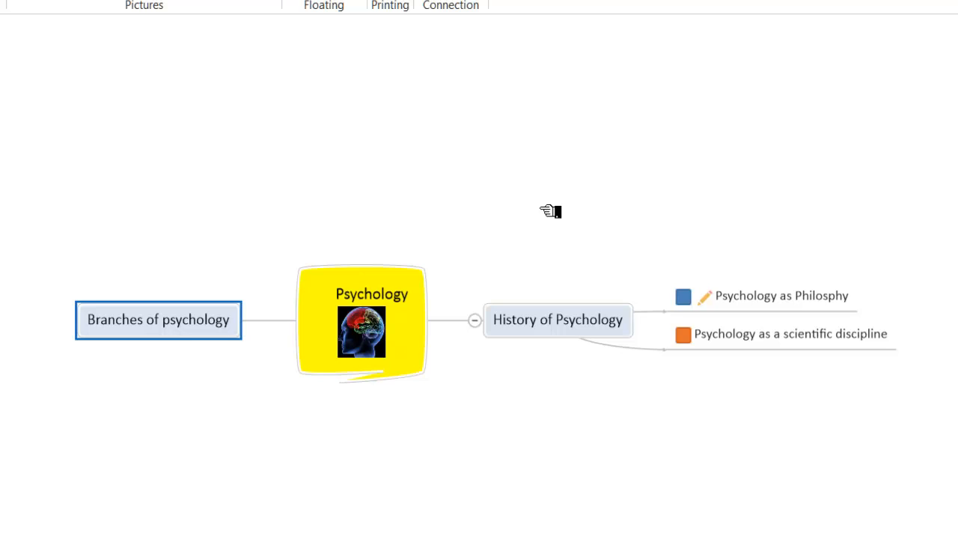
{"action": "left_click", "coordinate": [201, 325]}
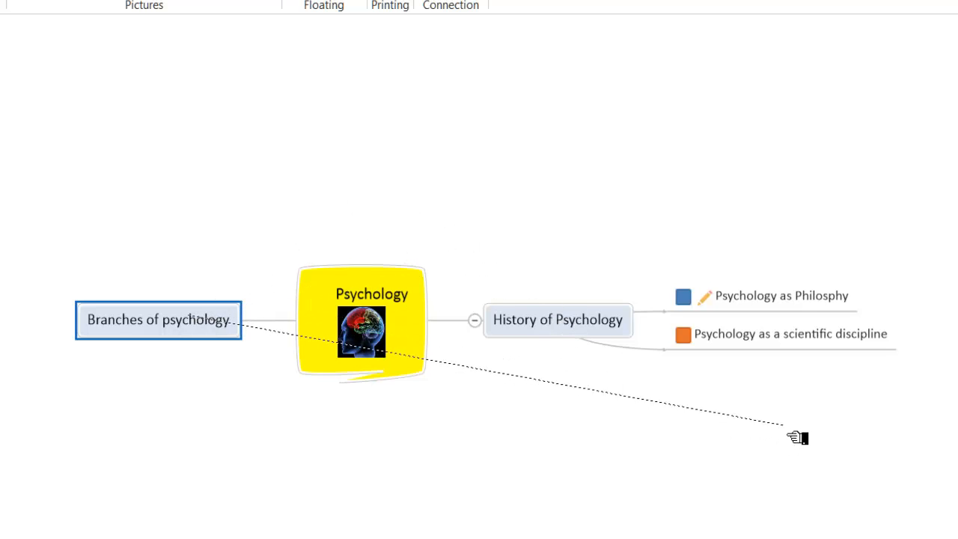
{"action": "left_click", "coordinate": [791, 310]}
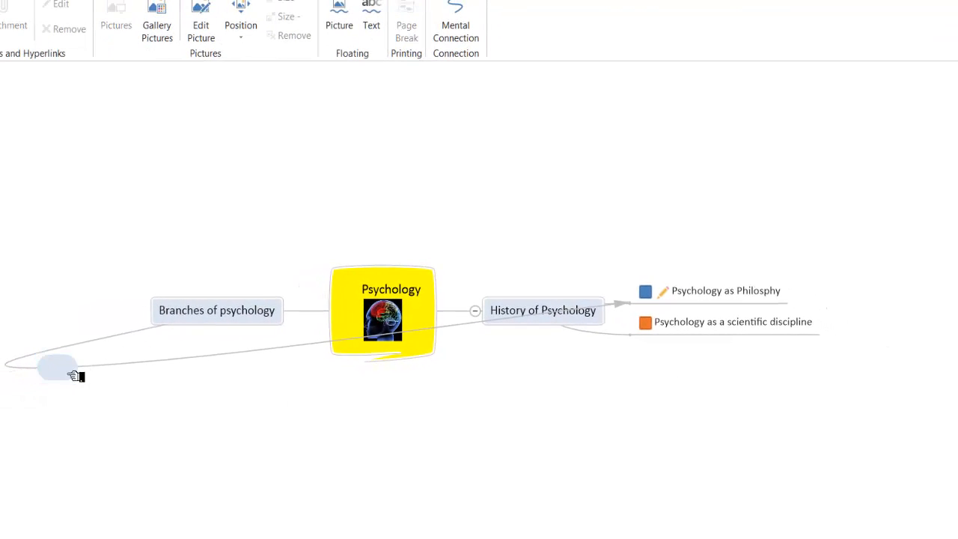
{"action": "double_click", "coordinate": [69, 380]}
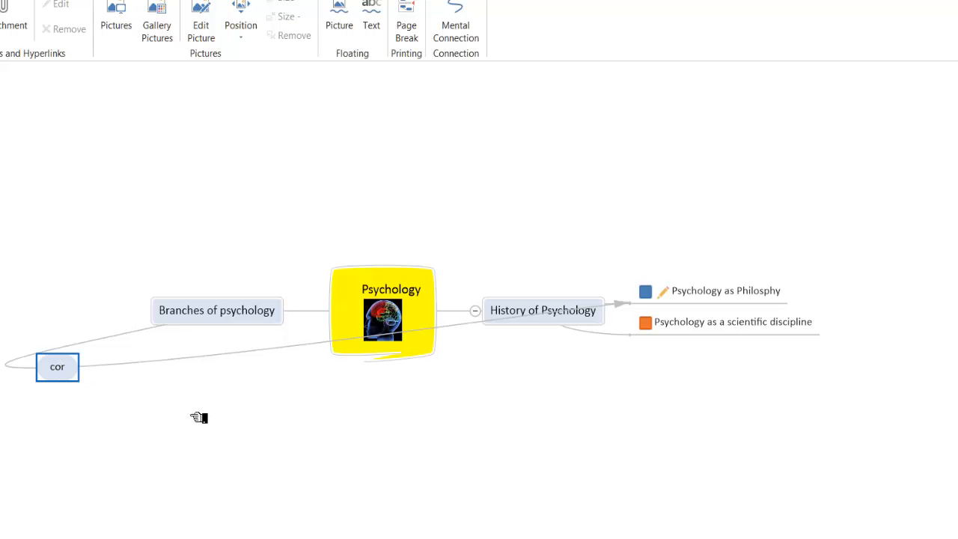
{"action": "type", "text": "connection"}
{"action": "key", "text": "Return"}
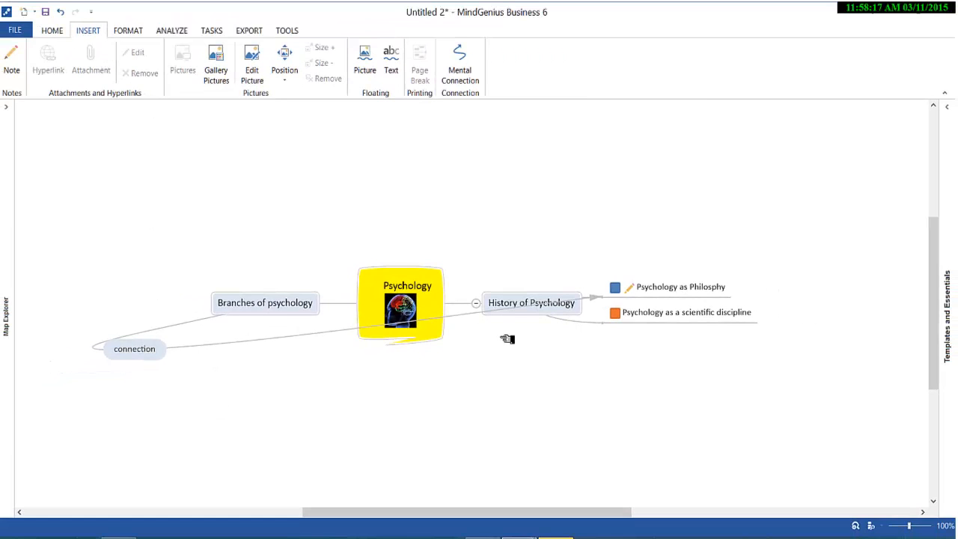
{"action": "left_click", "coordinate": [524, 305]}
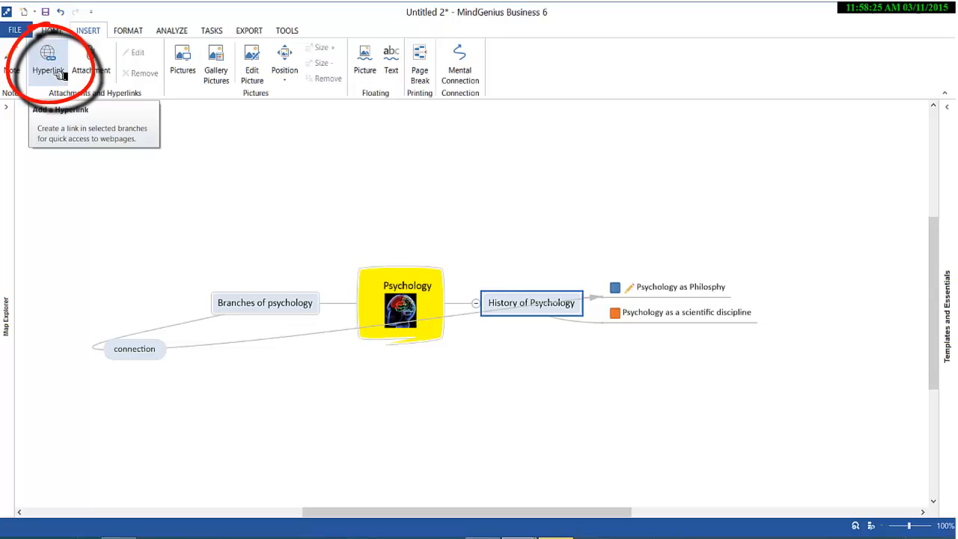
{"action": "left_click", "coordinate": [687, 321]}
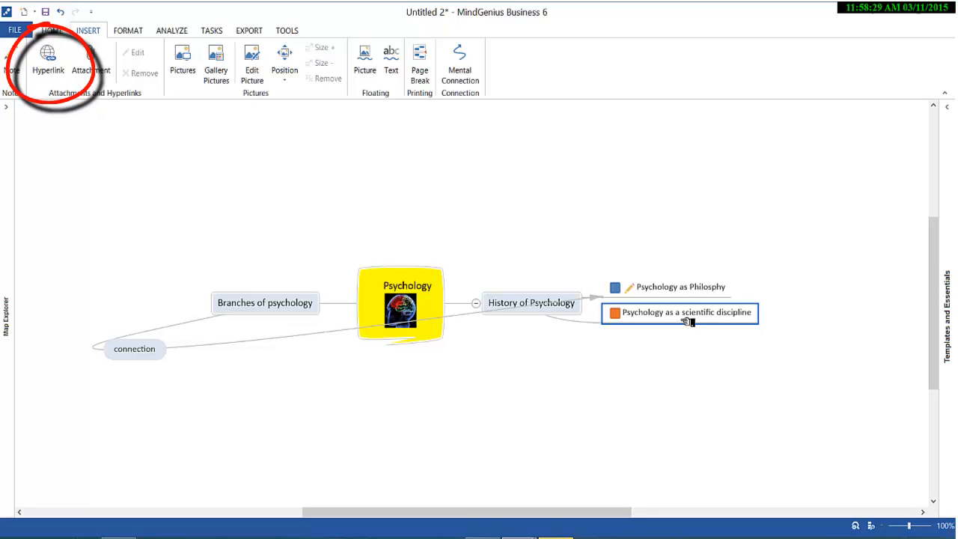
{"action": "left_click", "coordinate": [57, 71]}
{"action": "left_click", "coordinate": [371, 286]}
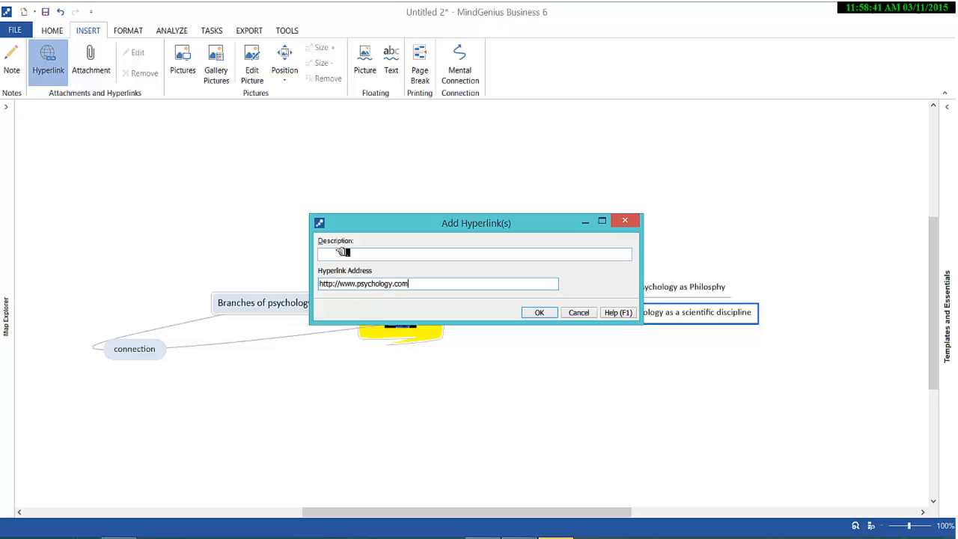
{"action": "left_click", "coordinate": [344, 258]}
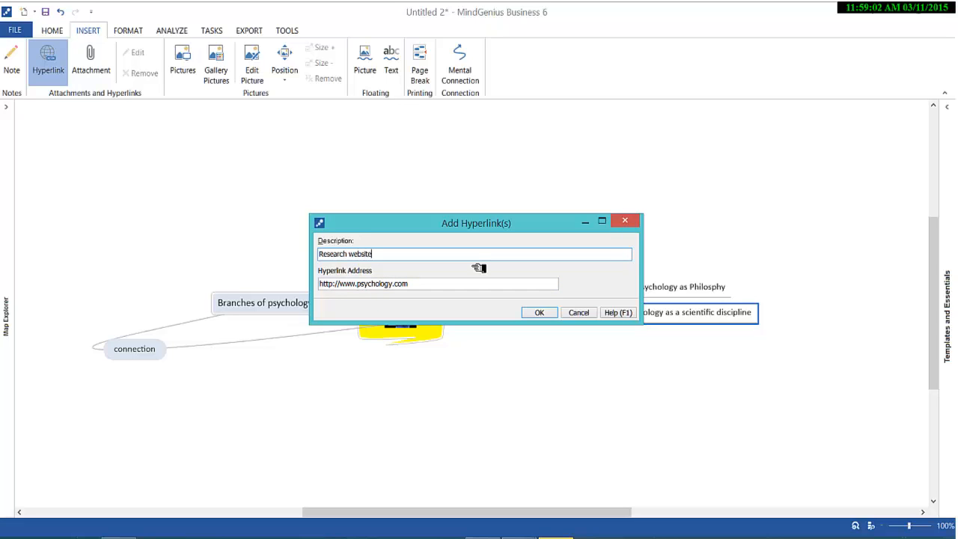
{"action": "left_click", "coordinate": [550, 318]}
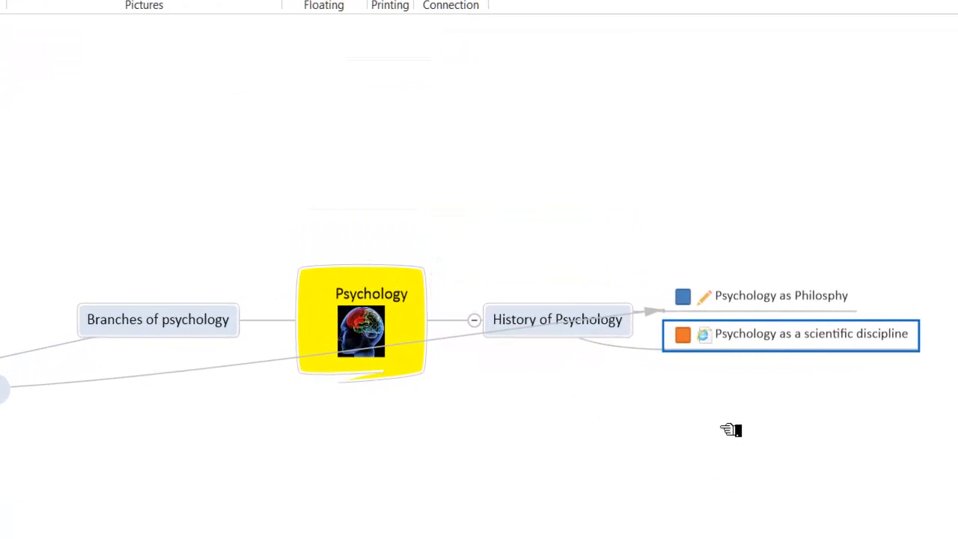
{"action": "mouse_move", "coordinate": [707, 345]}
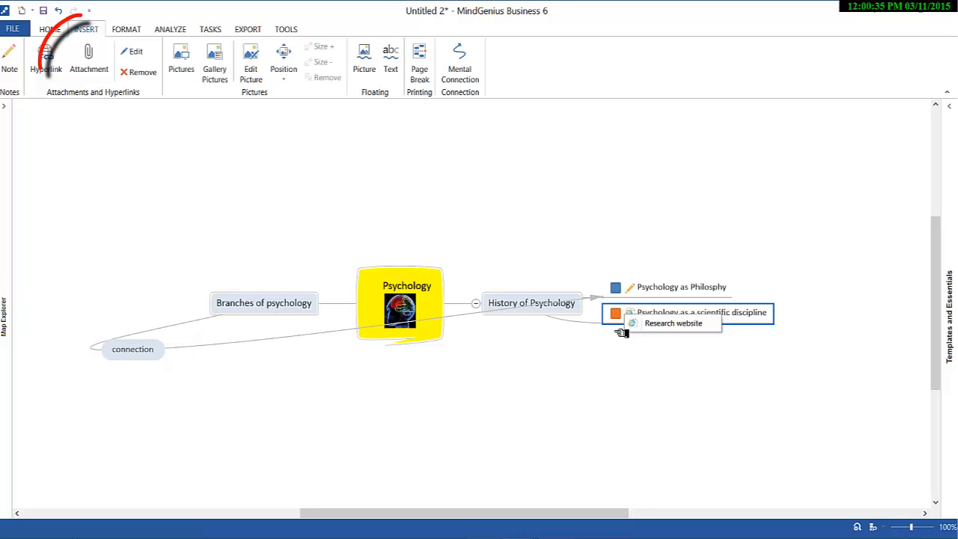
{"action": "left_click", "coordinate": [89, 57]}
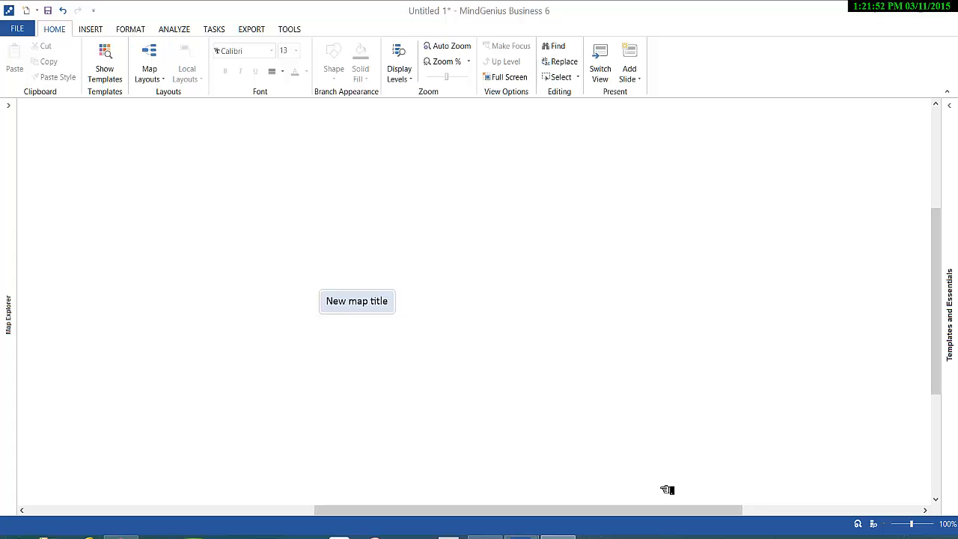
Create a new map from the Performance Appraisal template in the Human Resources template category
{"action": "left_click", "coordinate": [948, 106]}
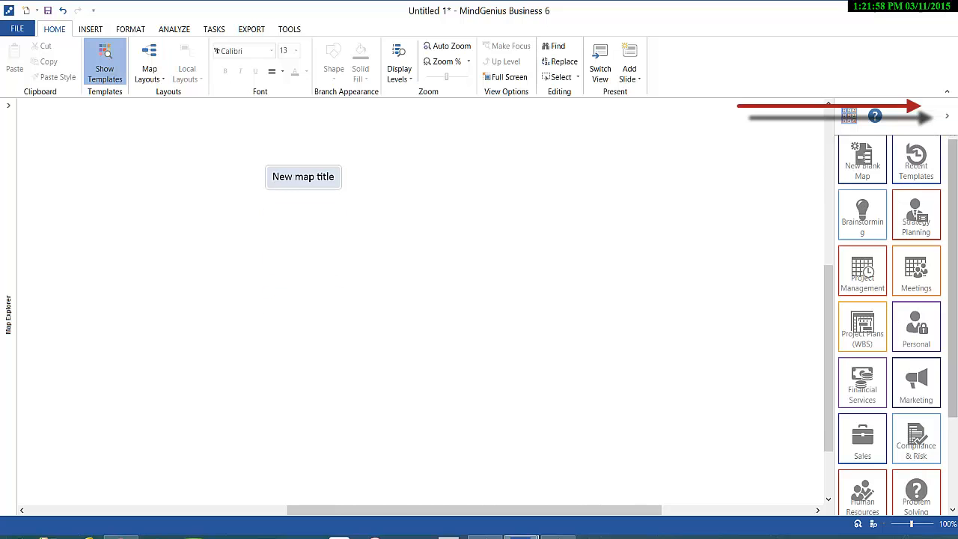
{"action": "scroll", "coordinate": [832, 496], "scroll_direction": "down", "scroll_amount": 3}
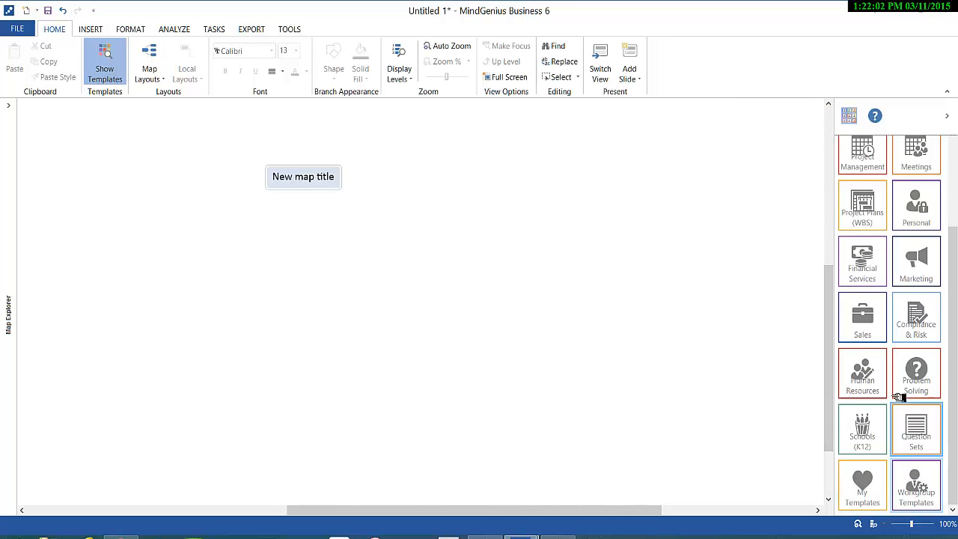
{"action": "left_click", "coordinate": [868, 376]}
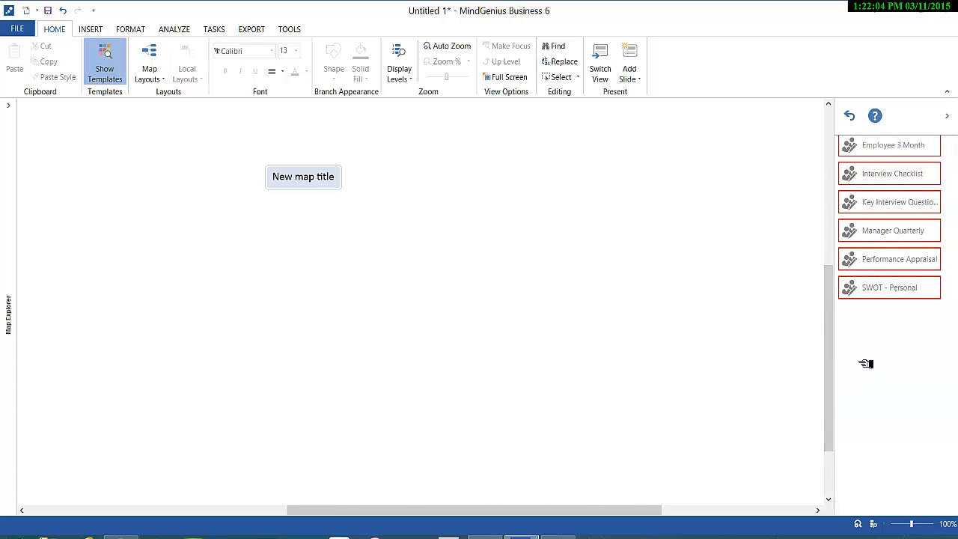
{"action": "left_click", "coordinate": [867, 264]}
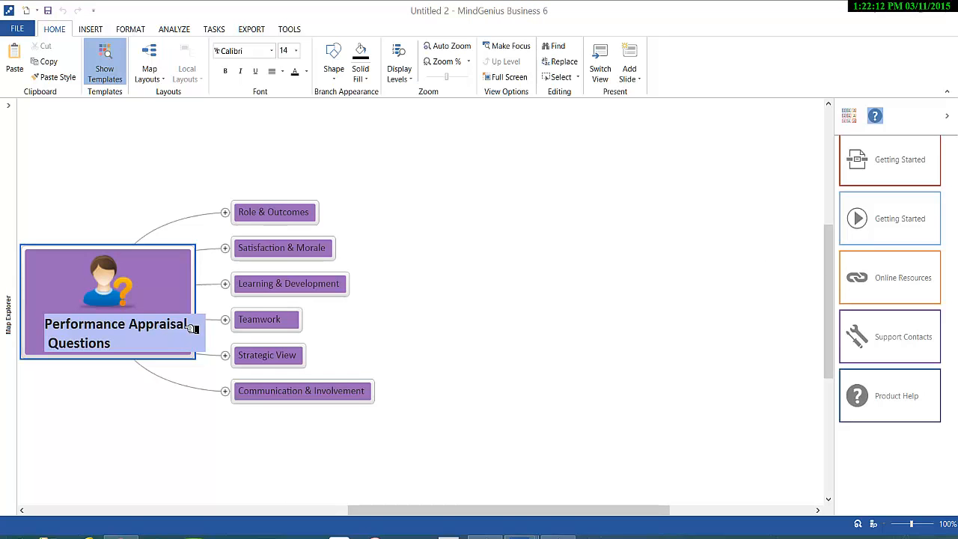
{"action": "left_click", "coordinate": [191, 432]}
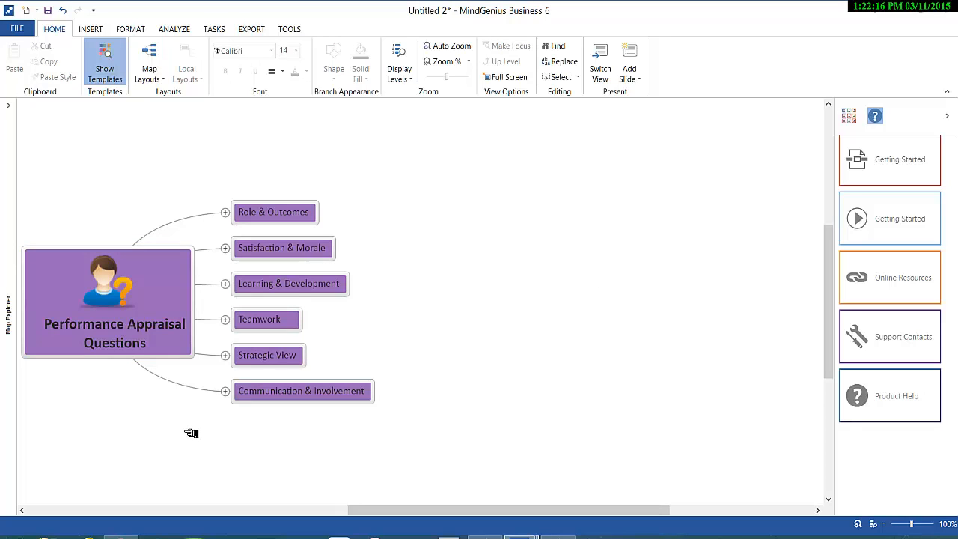
Change the map layout so the branches spread out on both sides of the central Performance Appraisal Questions topic
{"action": "left_click", "coordinate": [322, 210]}
{"action": "left_click", "coordinate": [311, 248]}
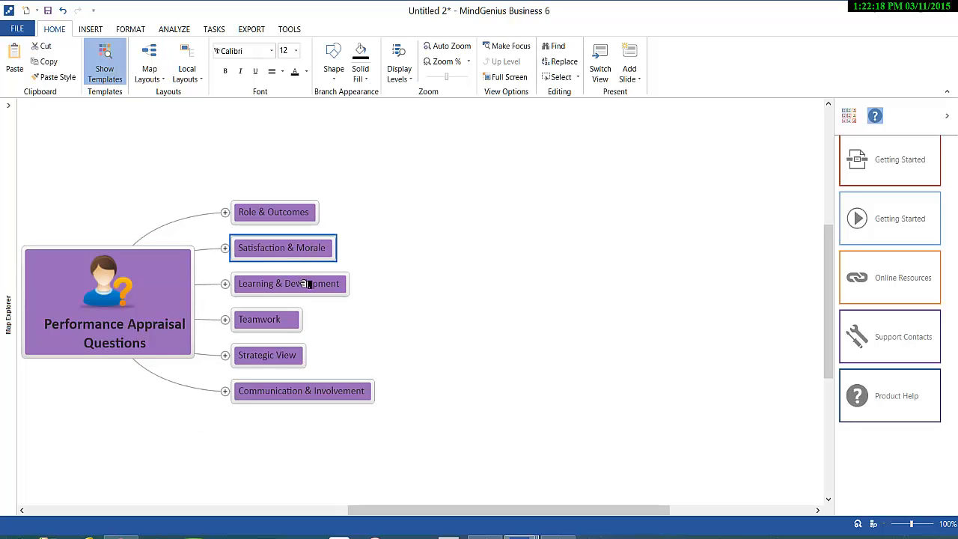
{"action": "left_click", "coordinate": [305, 288]}
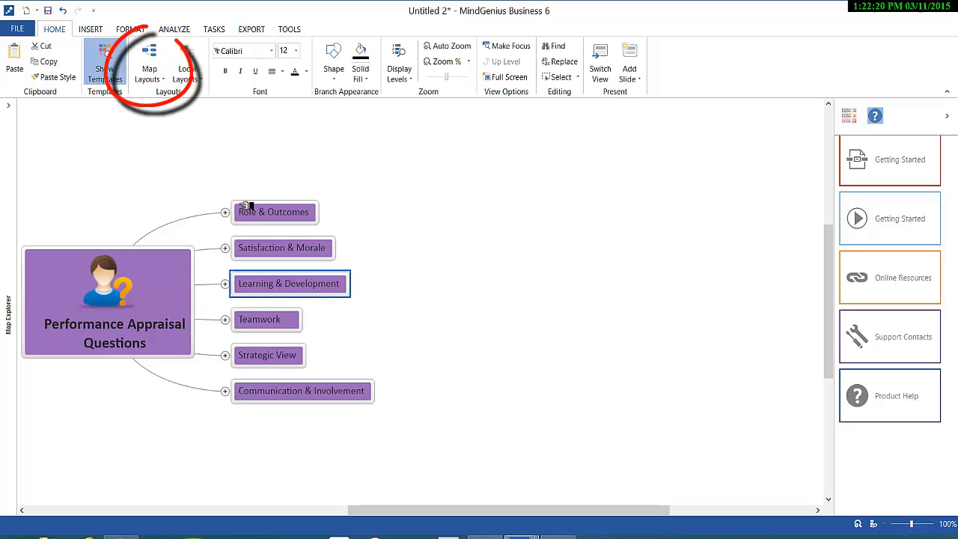
{"action": "left_click", "coordinate": [156, 75]}
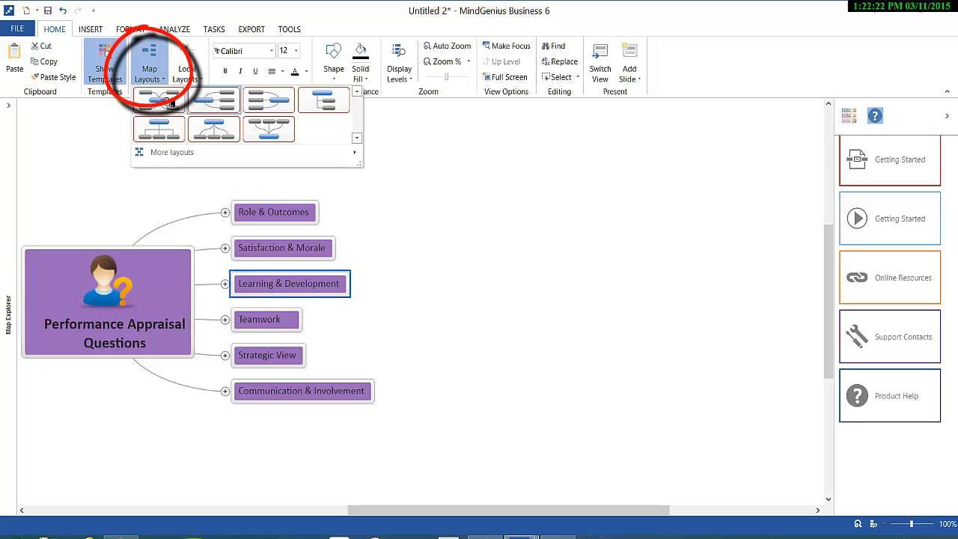
{"action": "left_click", "coordinate": [170, 104]}
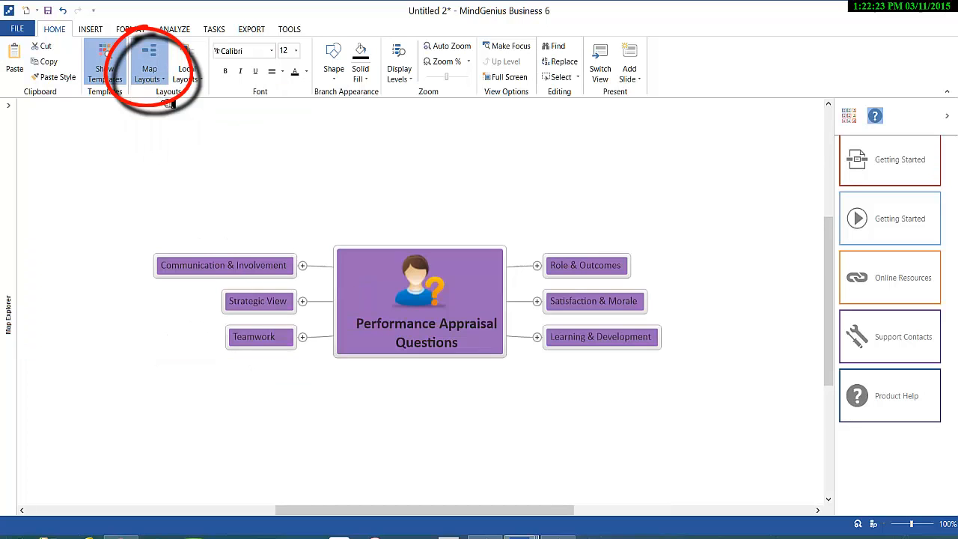
{"action": "left_click", "coordinate": [482, 424]}
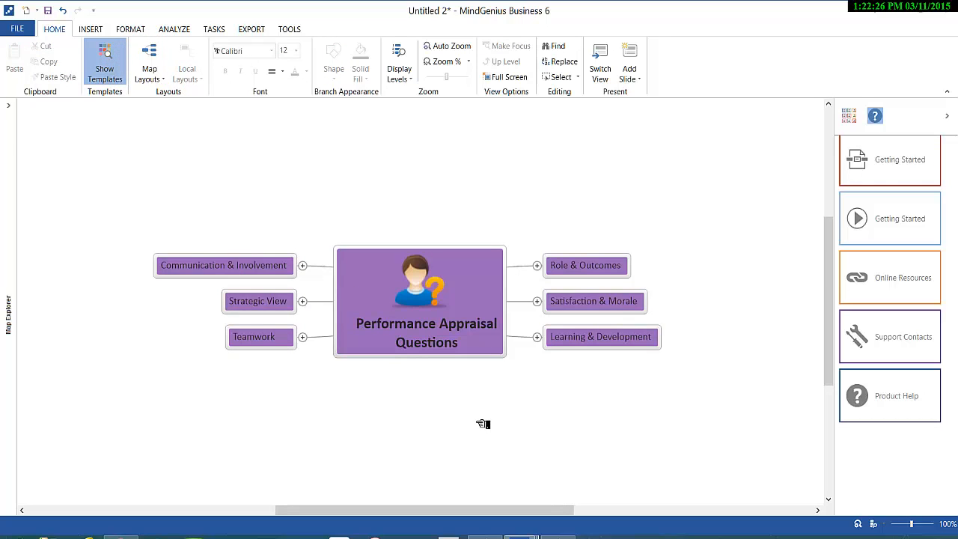
Expand the "Role & Outcomes" branch to show its sub-branches, collapse it, and expand it again
{"action": "left_click", "coordinate": [536, 266]}
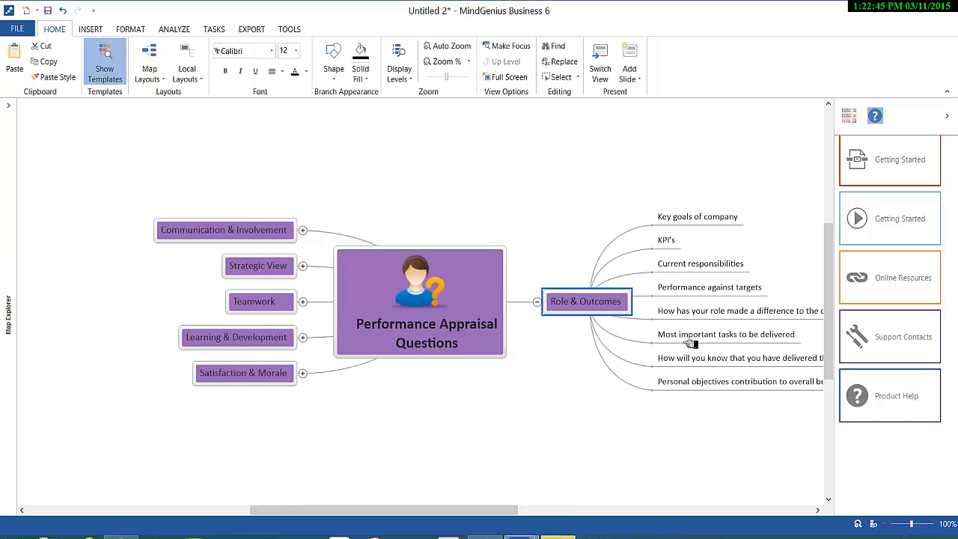
{"action": "left_click", "coordinate": [537, 302]}
{"action": "left_click", "coordinate": [538, 265]}
{"action": "left_click", "coordinate": [131, 28]}
{"action": "left_click", "coordinate": [54, 28]}
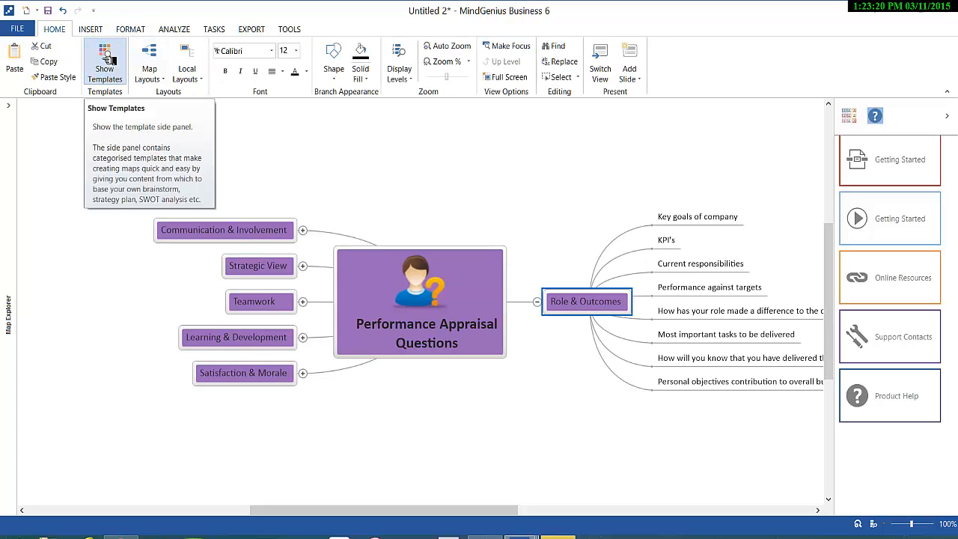
{"action": "left_click", "coordinate": [98, 33]}
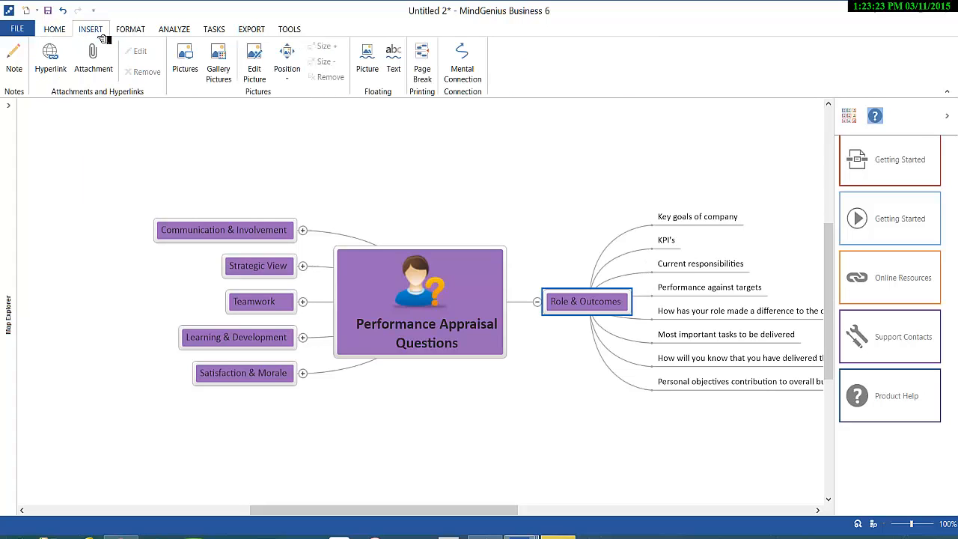
Preview the Blue - Gradient map style, and open and dismiss the file browser for style templates
{"action": "left_click", "coordinate": [130, 34]}
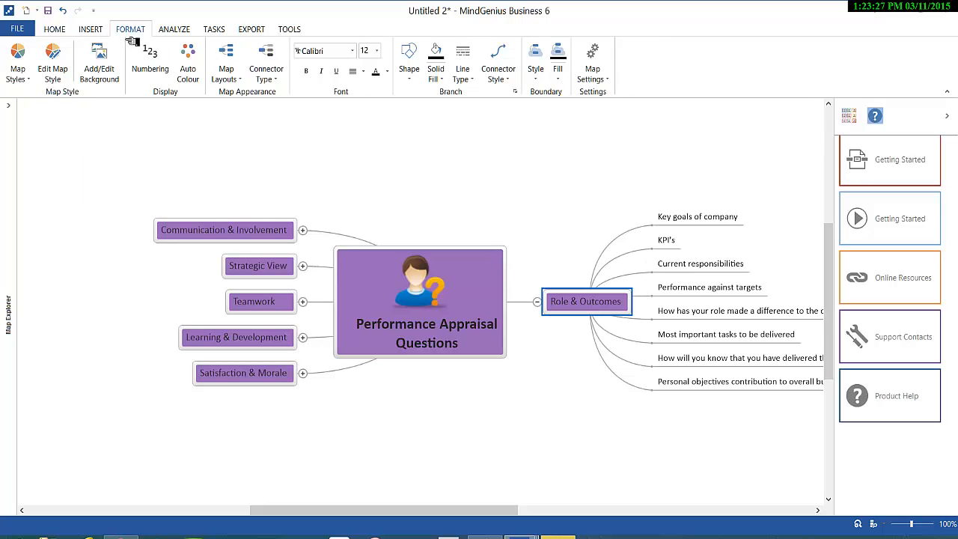
{"action": "left_click", "coordinate": [28, 78]}
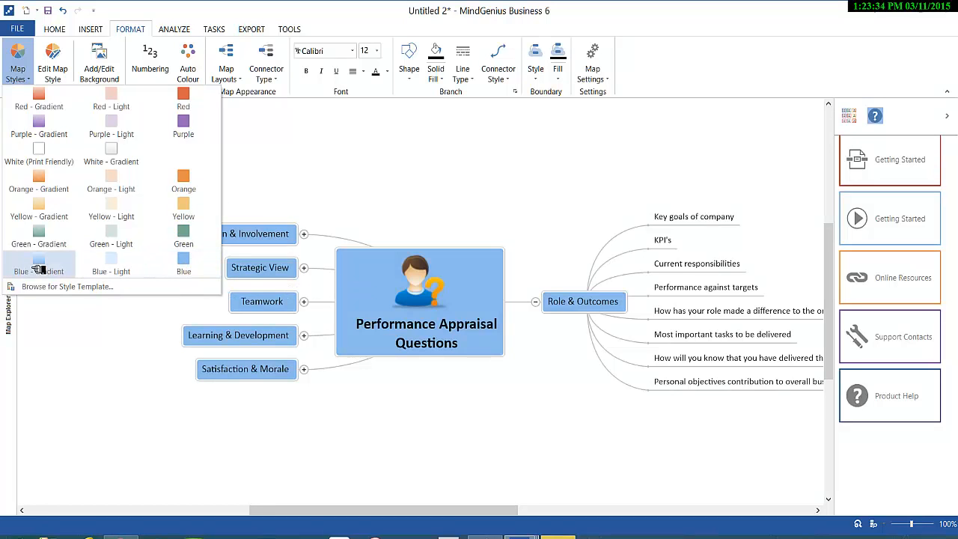
{"action": "left_click", "coordinate": [64, 286]}
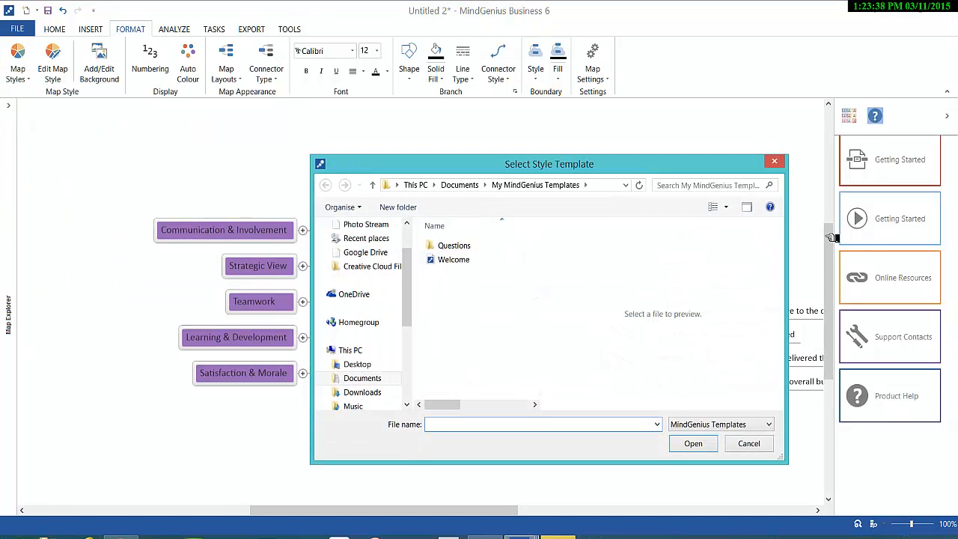
{"action": "left_click", "coordinate": [750, 444]}
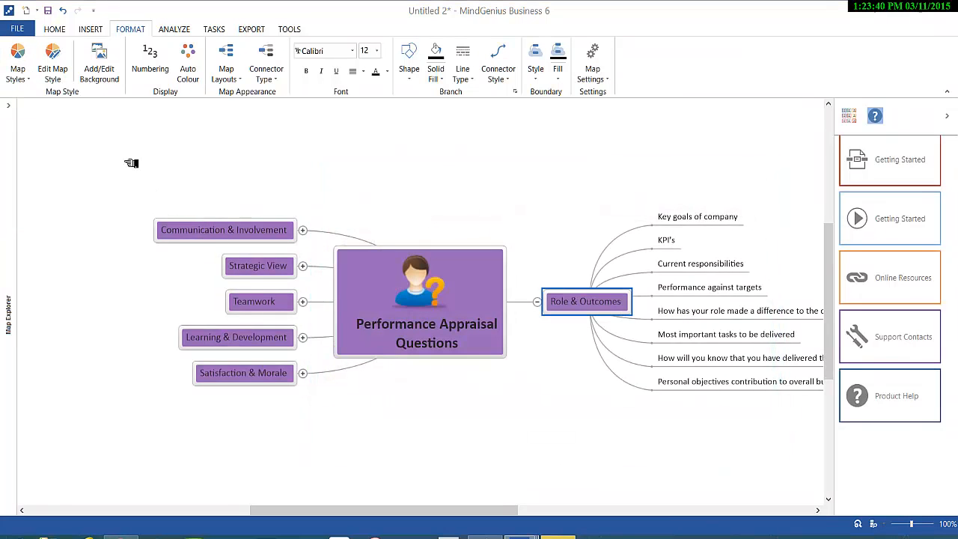
Edit the map style, choosing Level 1 as the style to edit and setting its font face to Algerian
{"action": "left_click", "coordinate": [66, 75]}
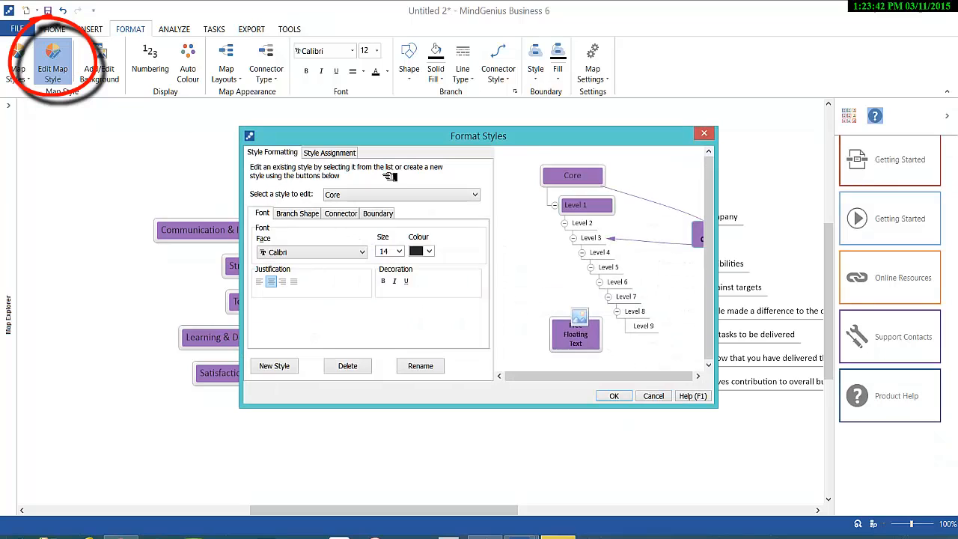
{"action": "left_click_drag", "start_coordinate": [568, 137], "coordinate": [742, 118]}
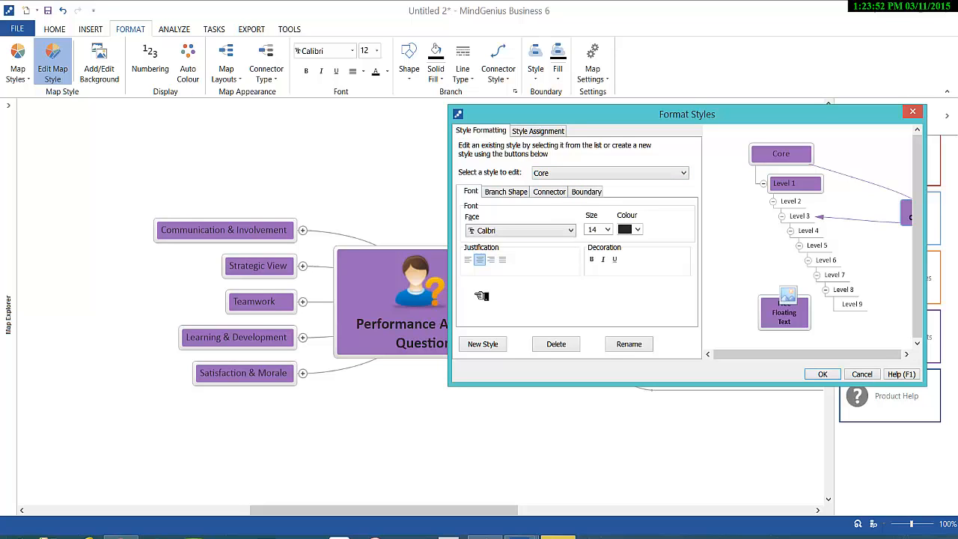
{"action": "left_click", "coordinate": [579, 177]}
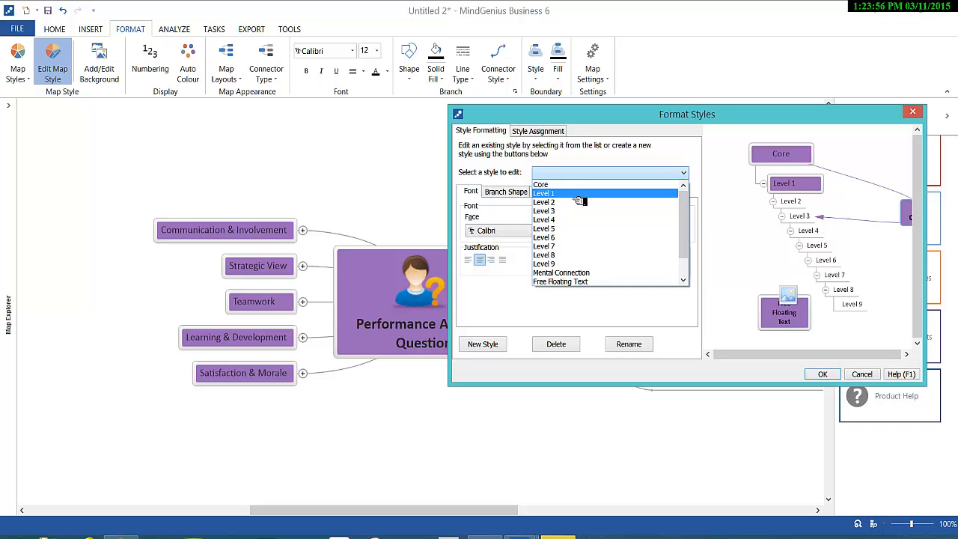
{"action": "left_click", "coordinate": [580, 193]}
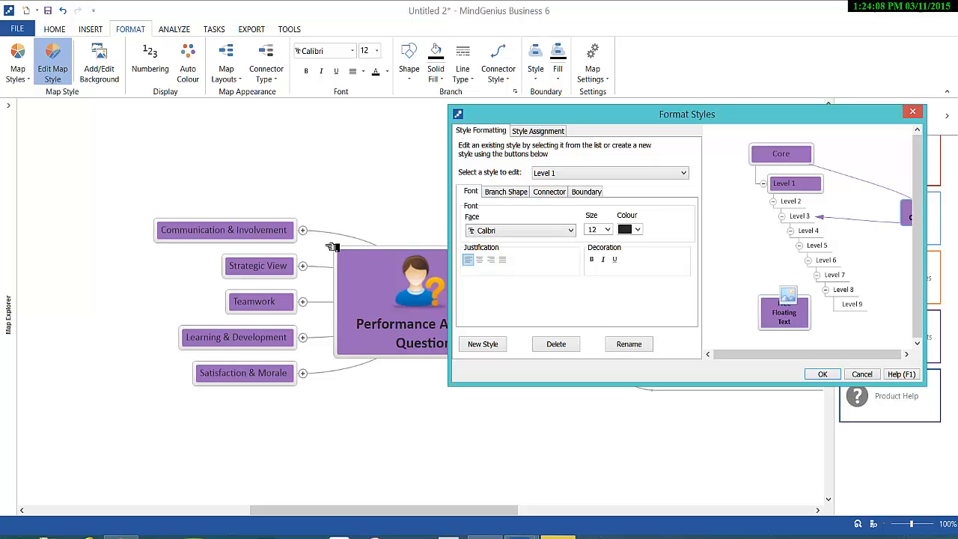
{"action": "left_click", "coordinate": [518, 230]}
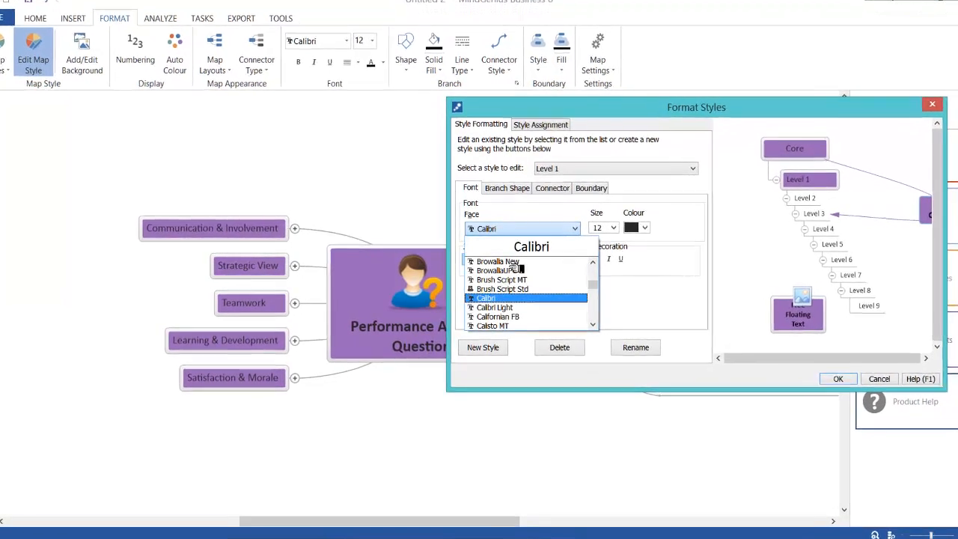
{"action": "left_click", "coordinate": [594, 325]}
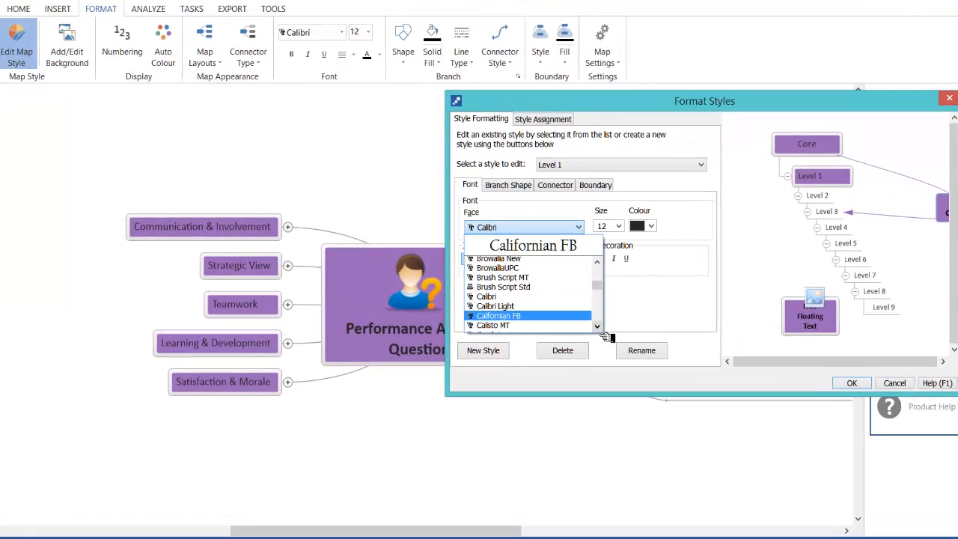
{"action": "left_click_drag", "start_coordinate": [594, 285], "coordinate": [596, 271]}
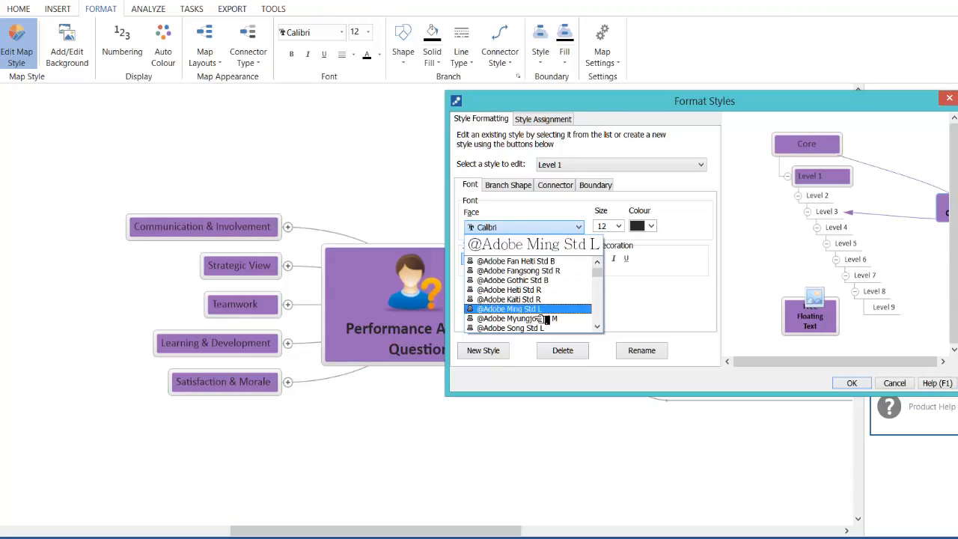
{"action": "scroll", "coordinate": [549, 310], "scroll_direction": "down", "scroll_amount": 5}
{"action": "scroll", "coordinate": [549, 309], "scroll_direction": "down", "scroll_amount": 7}
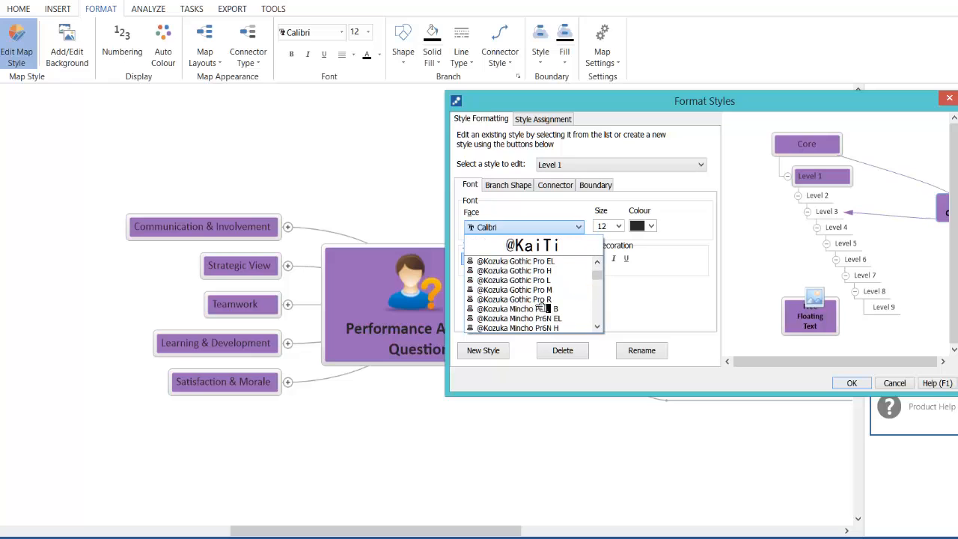
{"action": "scroll", "coordinate": [530, 292], "scroll_direction": "down", "scroll_amount": 8}
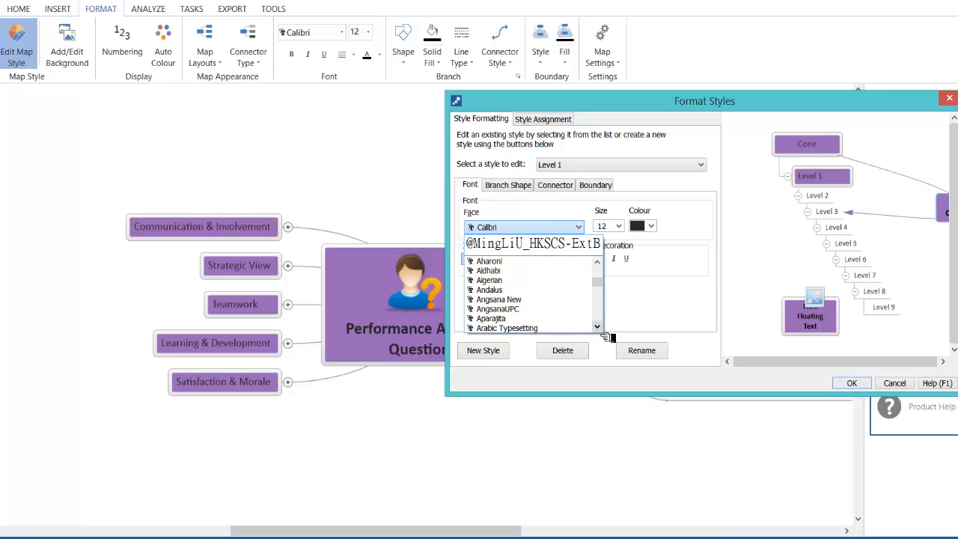
{"action": "left_click", "coordinate": [539, 279]}
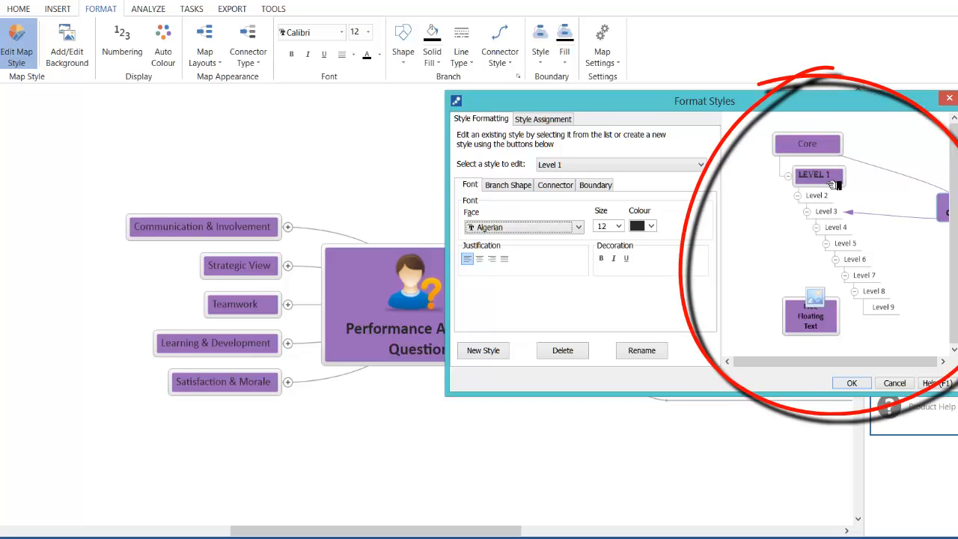
Set the Level 1 style's font size to 13 and its font colour to red
{"action": "left_click", "coordinate": [618, 225]}
{"action": "left_click", "coordinate": [609, 246]}
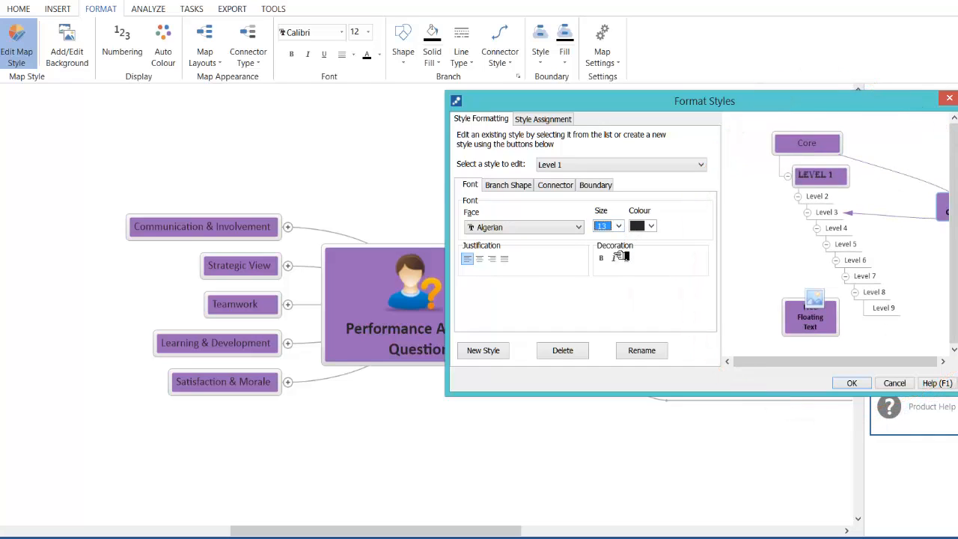
{"action": "left_click", "coordinate": [650, 226]}
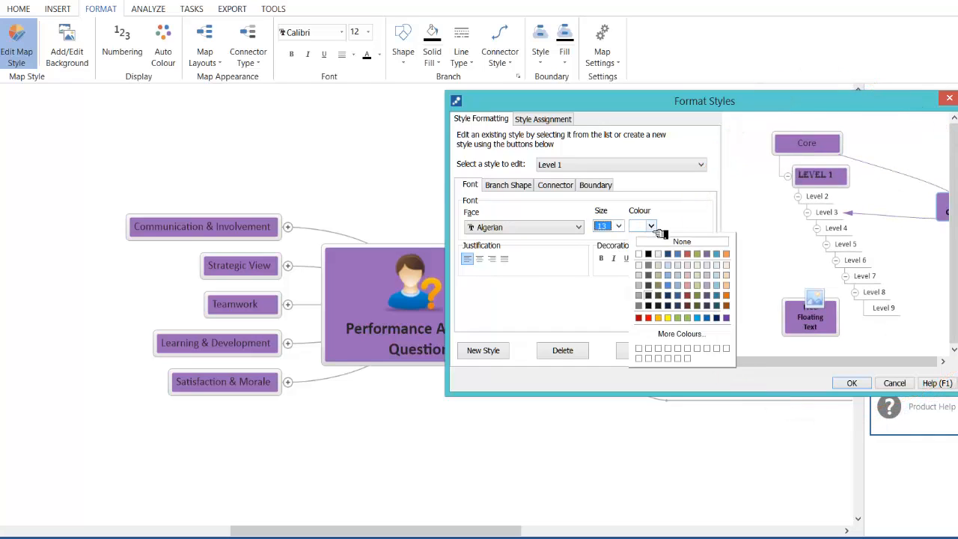
{"action": "left_click", "coordinate": [648, 318]}
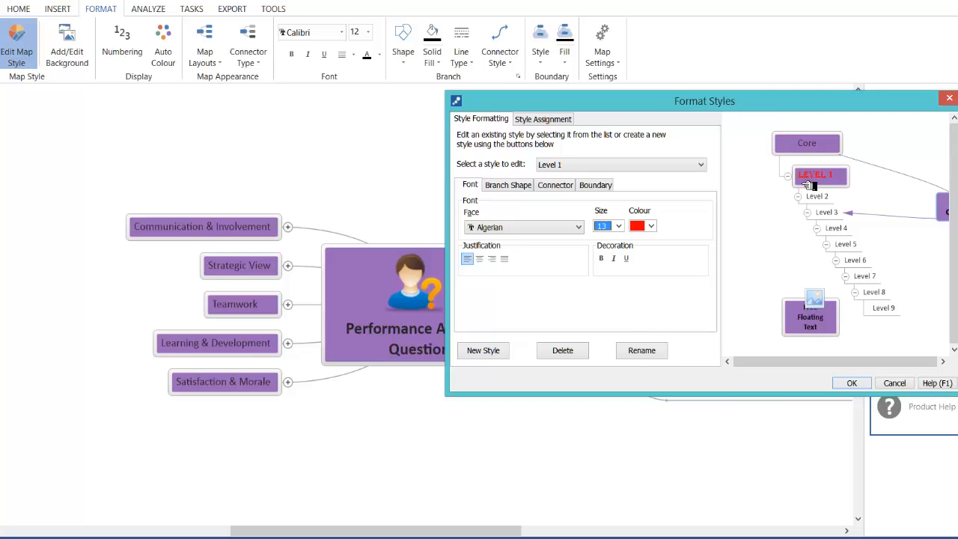
Try the Diamond branch shape for the Level 1 style, and set the shape to Rhombus
{"action": "left_click", "coordinate": [509, 187]}
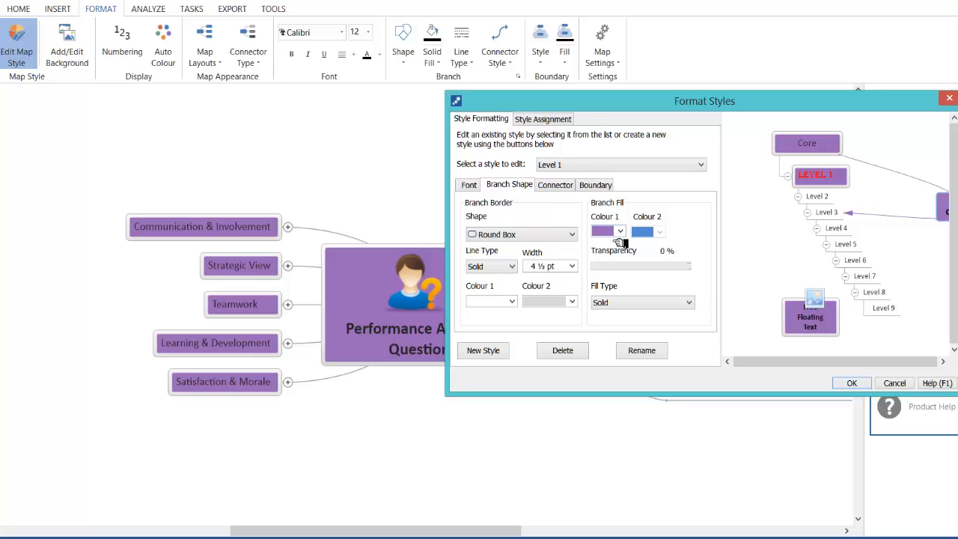
{"action": "left_click", "coordinate": [571, 234]}
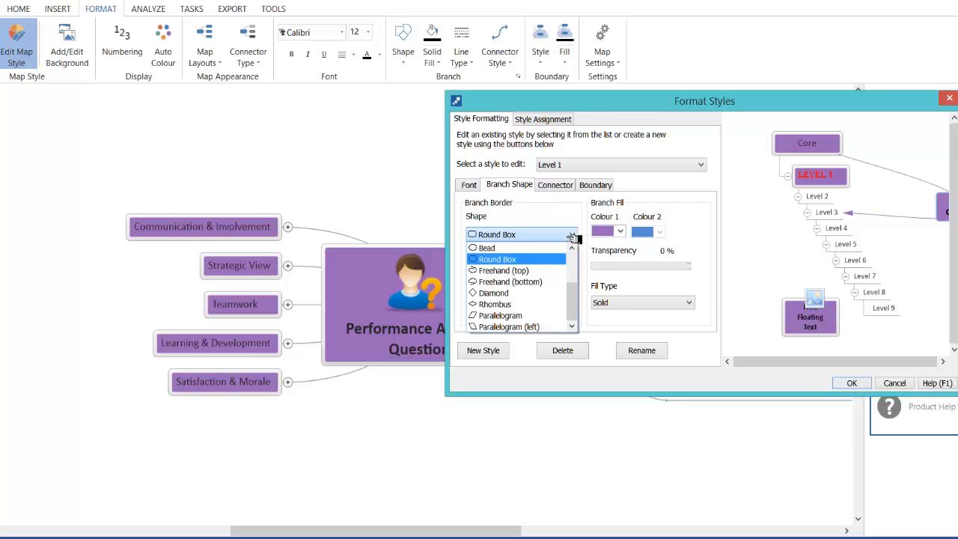
{"action": "left_click", "coordinate": [534, 292]}
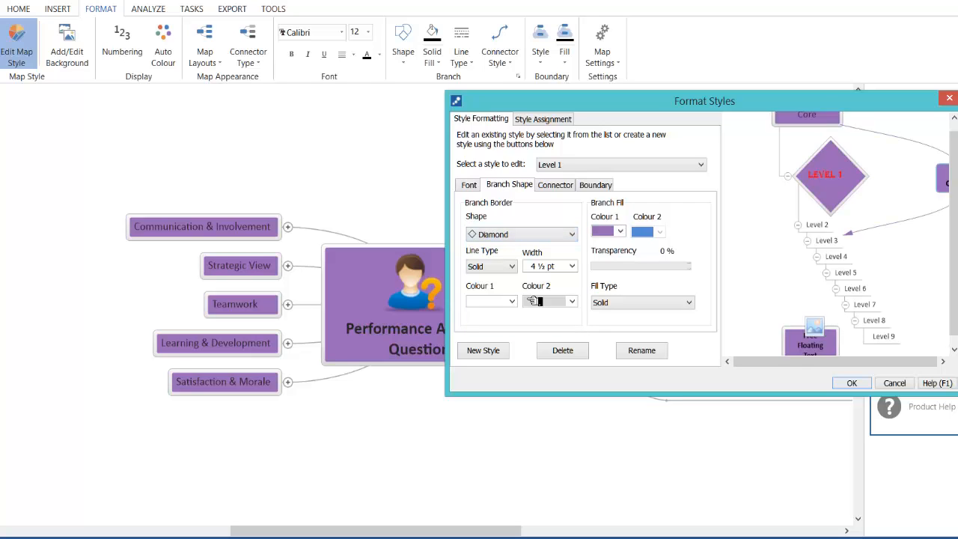
{"action": "left_click", "coordinate": [535, 235]}
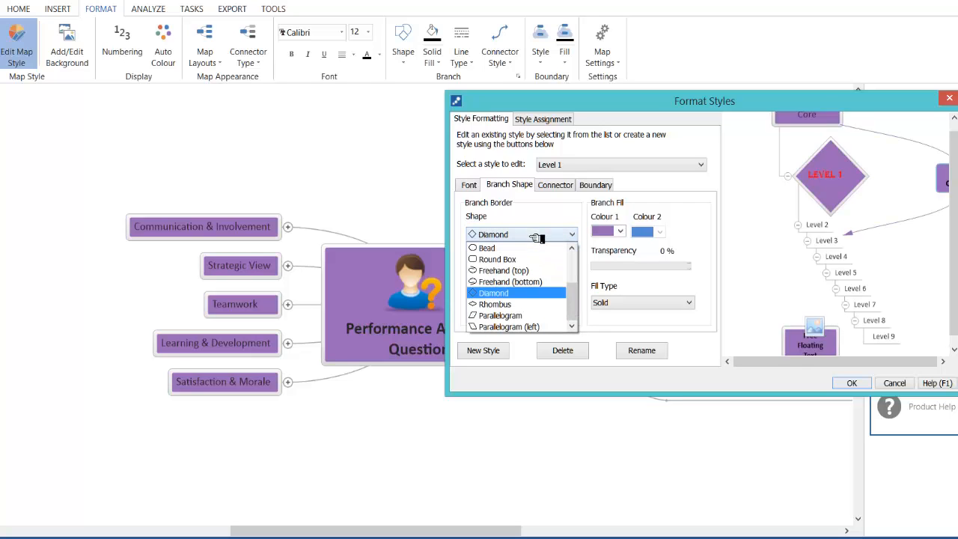
{"action": "left_click", "coordinate": [501, 304]}
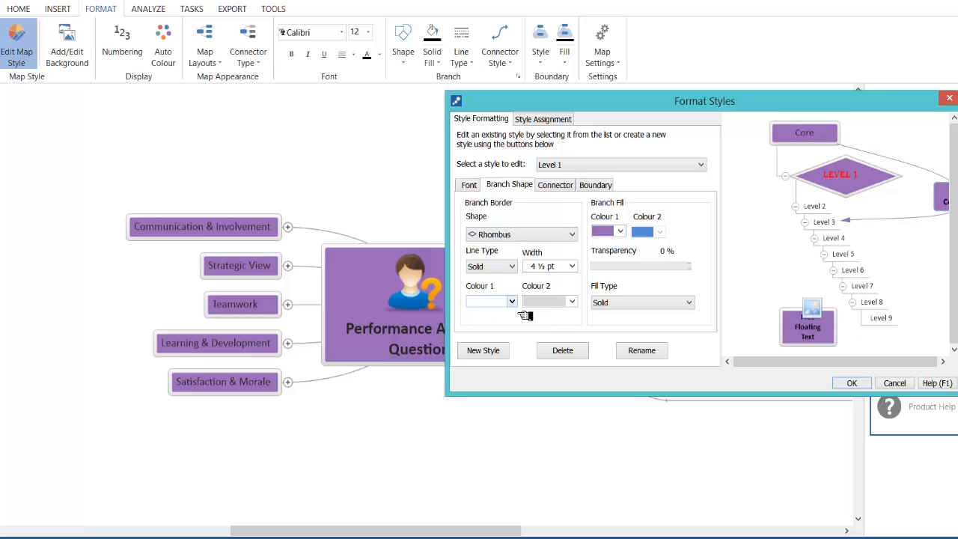
Give the Level 1 branch shape a Dash border line and a Vertical Gradient fill
{"action": "left_click", "coordinate": [511, 270]}
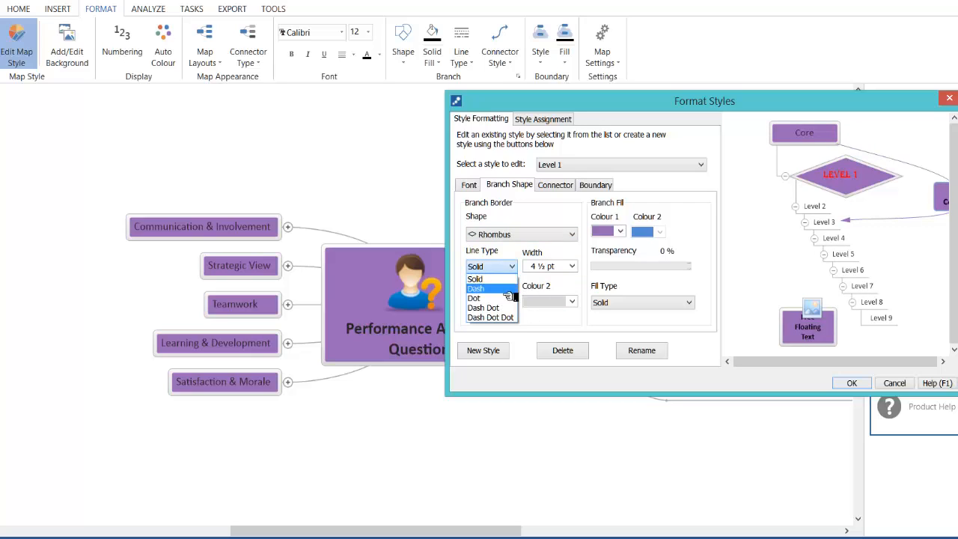
{"action": "left_click", "coordinate": [508, 289]}
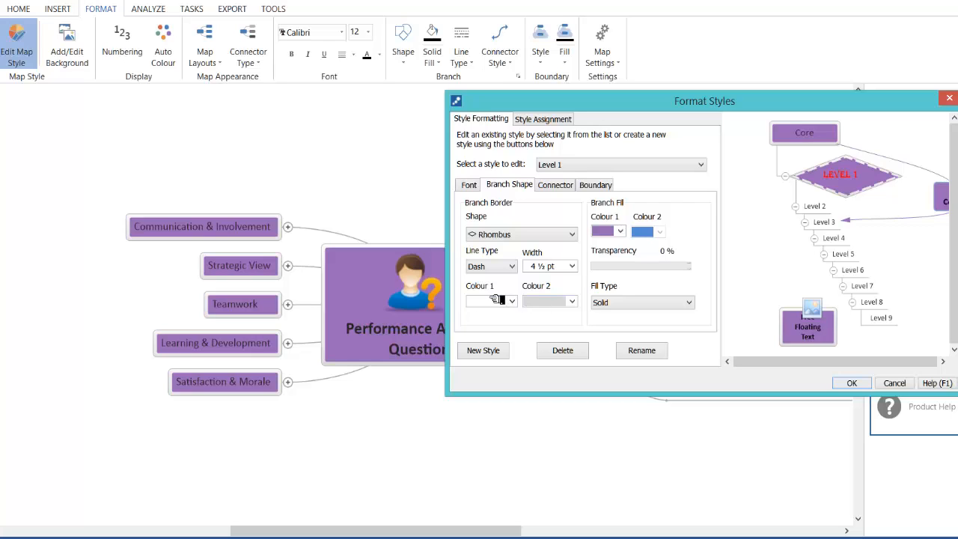
{"action": "left_click", "coordinate": [662, 303]}
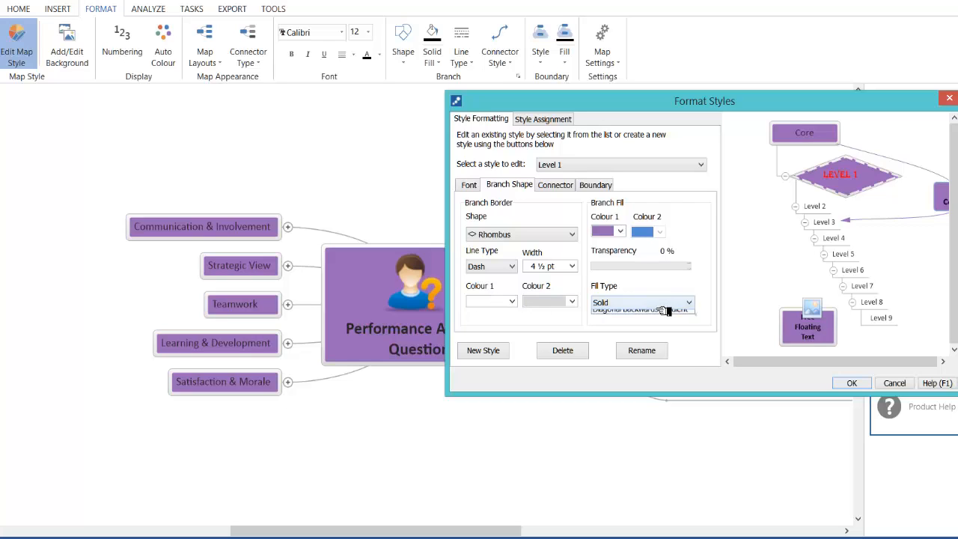
{"action": "left_click", "coordinate": [661, 334]}
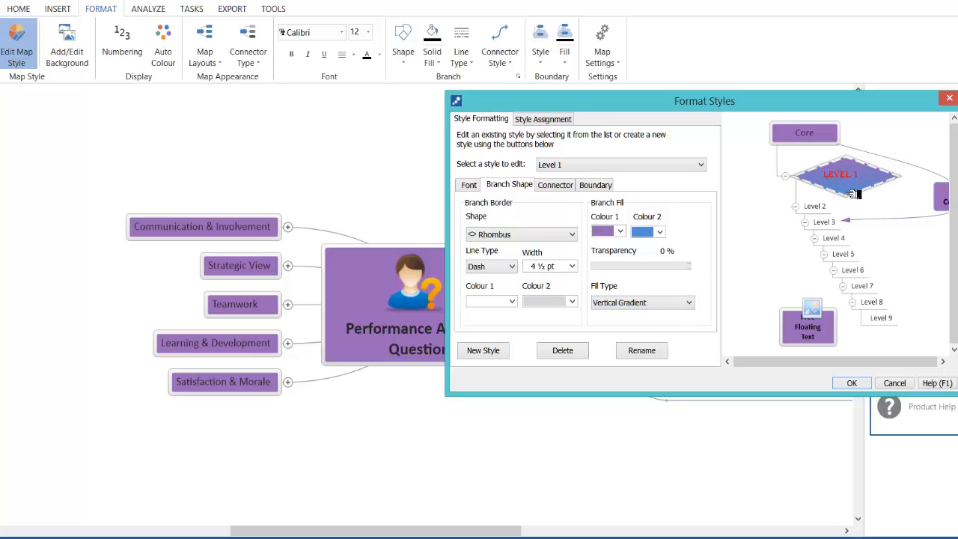
Review the Level 1 connector and boundary settings, apply the edited style to the map, and select the Communication & Involvement branch
{"action": "left_click", "coordinate": [573, 192]}
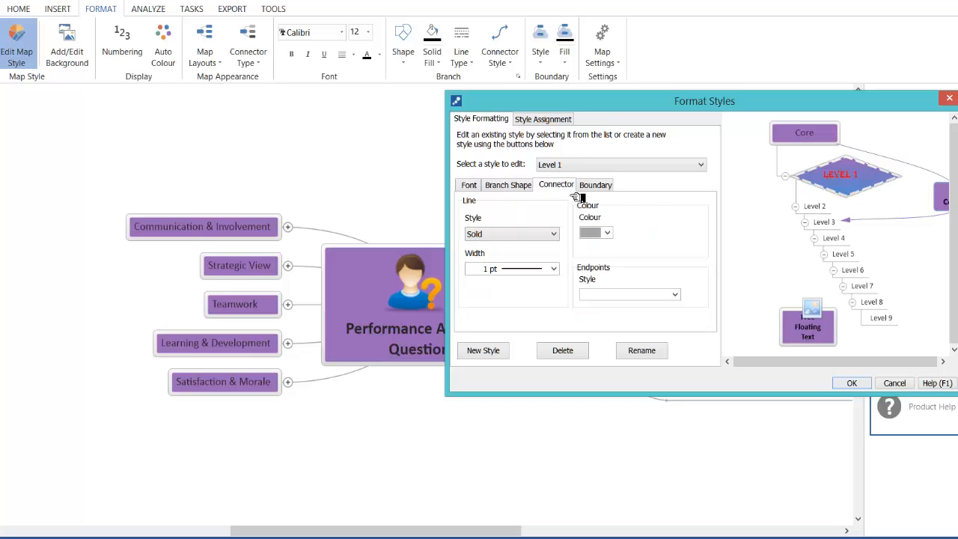
{"action": "left_click", "coordinate": [546, 234]}
{"action": "left_click", "coordinate": [486, 243]}
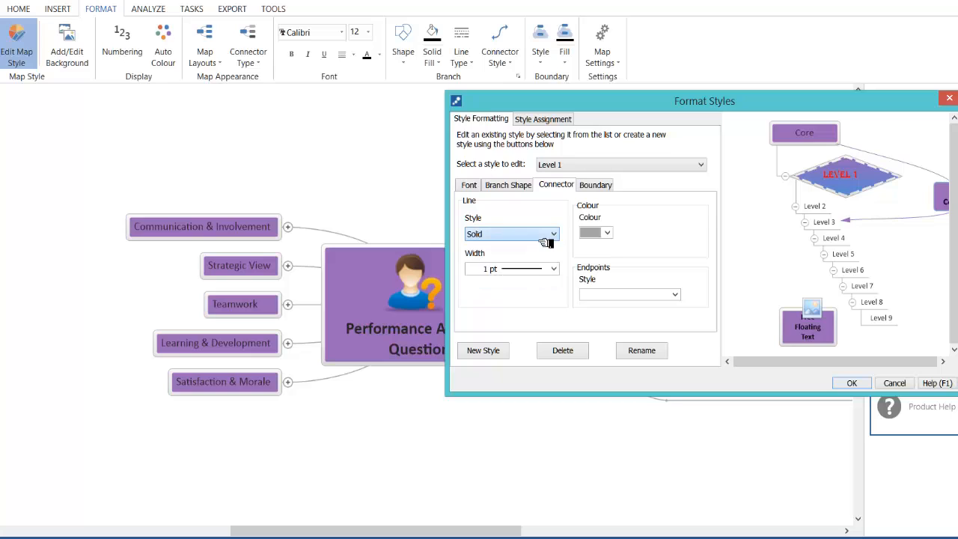
{"action": "left_click", "coordinate": [596, 185]}
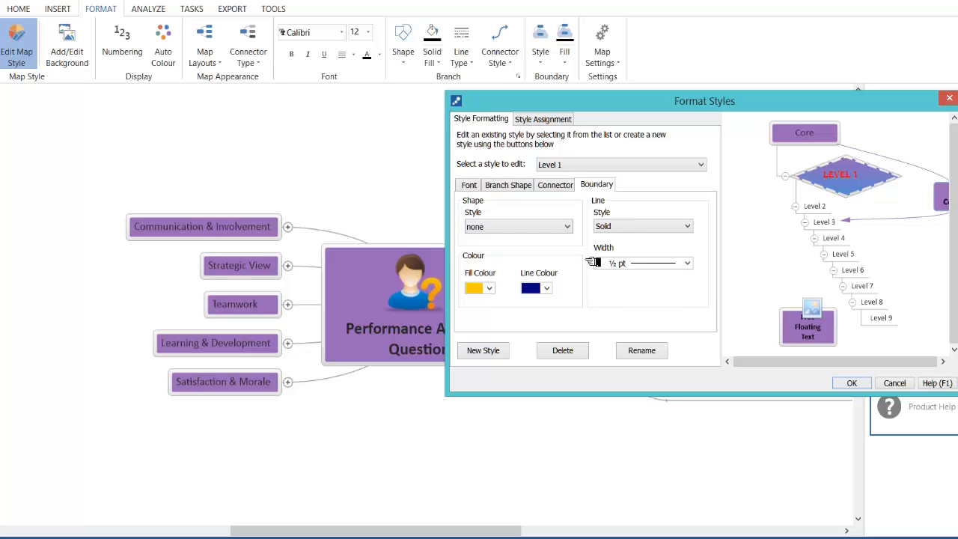
{"action": "left_click", "coordinate": [851, 383]}
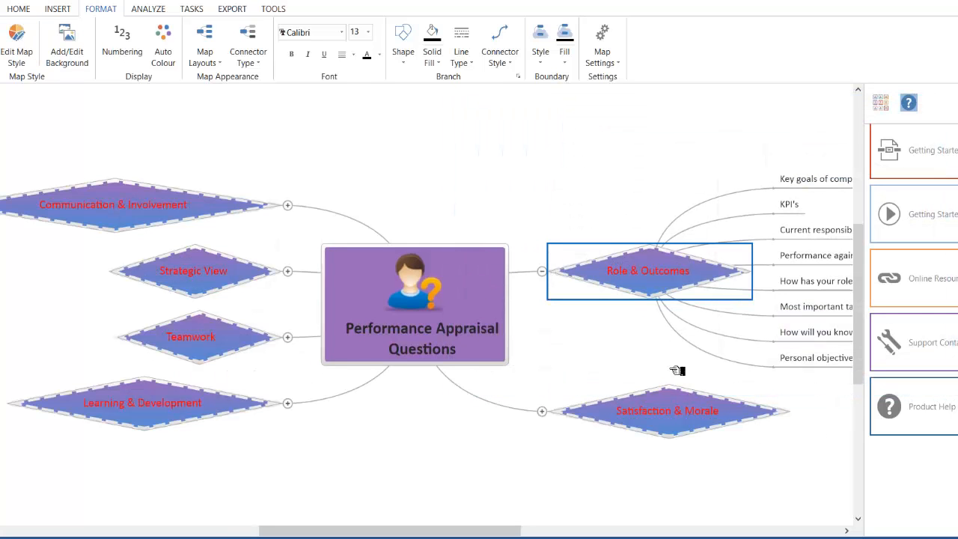
{"action": "left_click", "coordinate": [203, 220]}
{"action": "left_click_drag", "start_coordinate": [410, 525], "coordinate": [472, 526]}
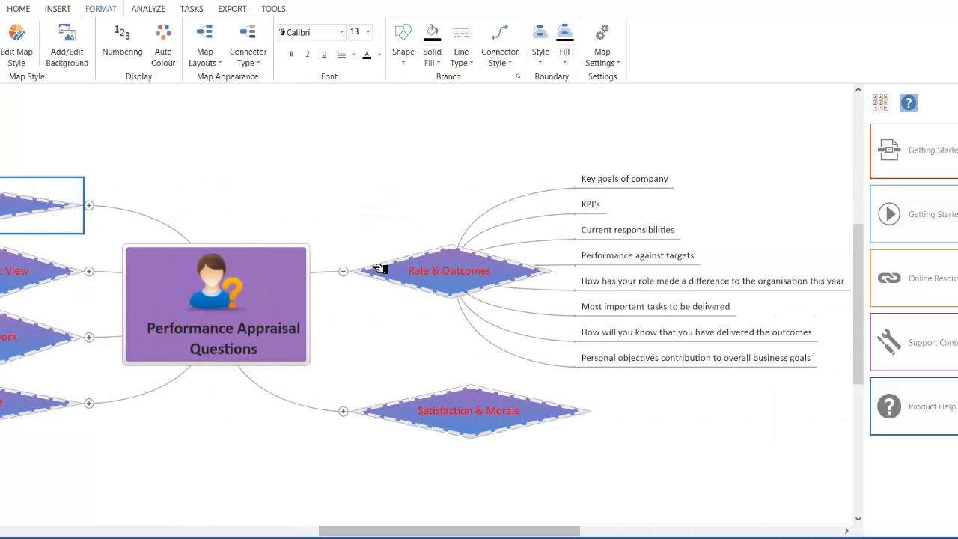